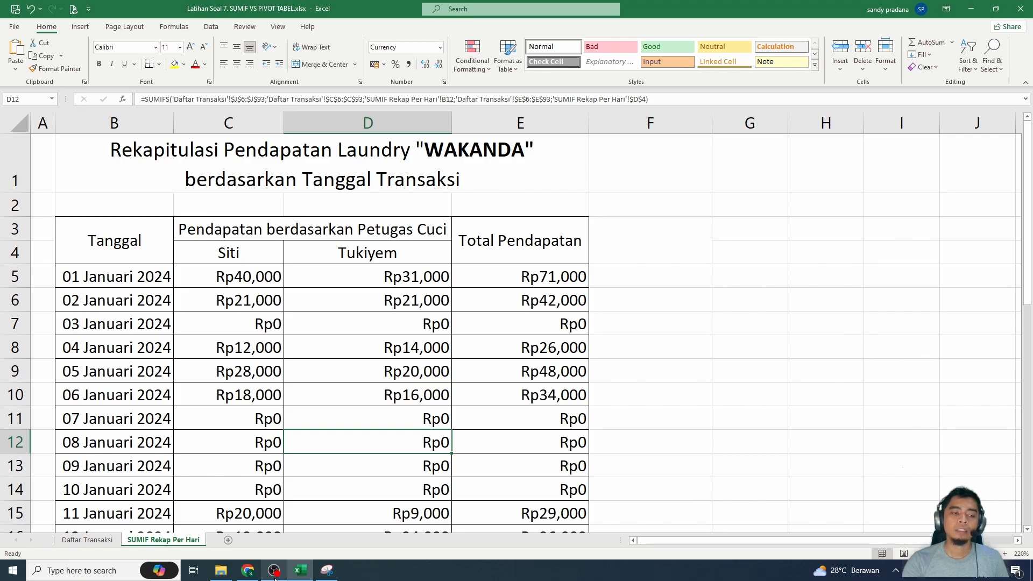
- Enter the column header "Total Pendapatan Dinamis" in the merged cell F3
click(619, 274)
click(625, 237)
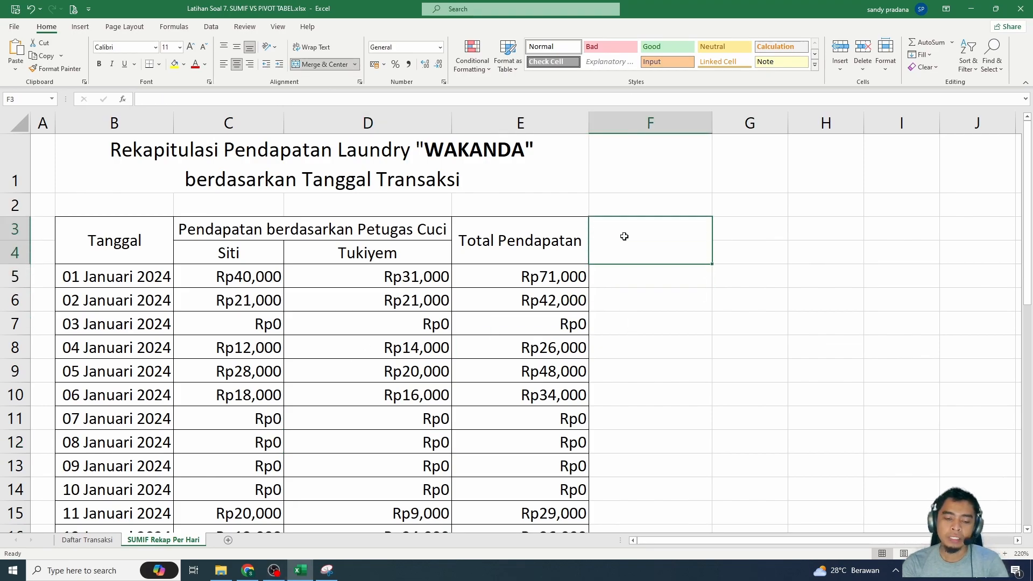
text(tot)
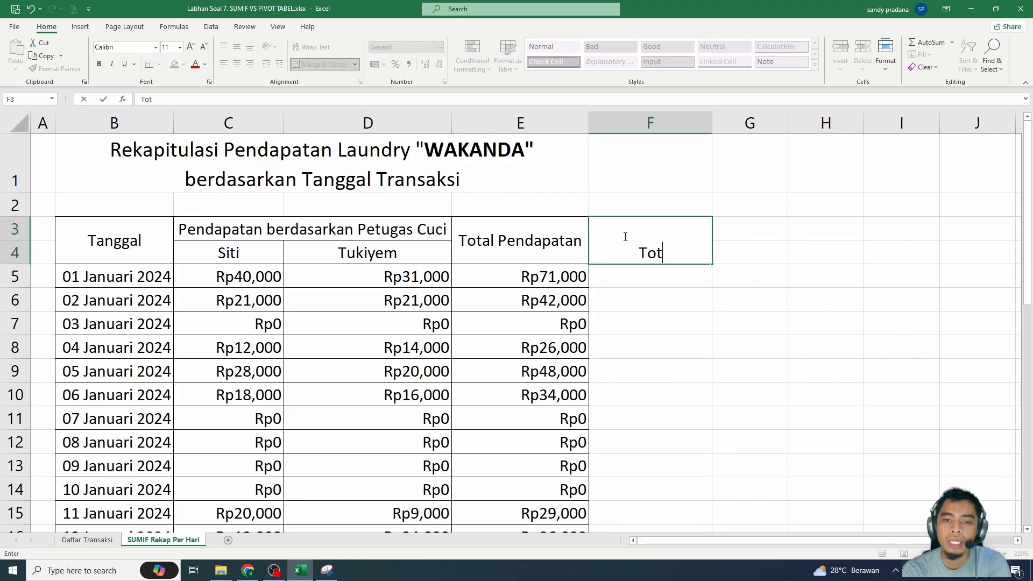
text(al Pendapatan Dinamis)
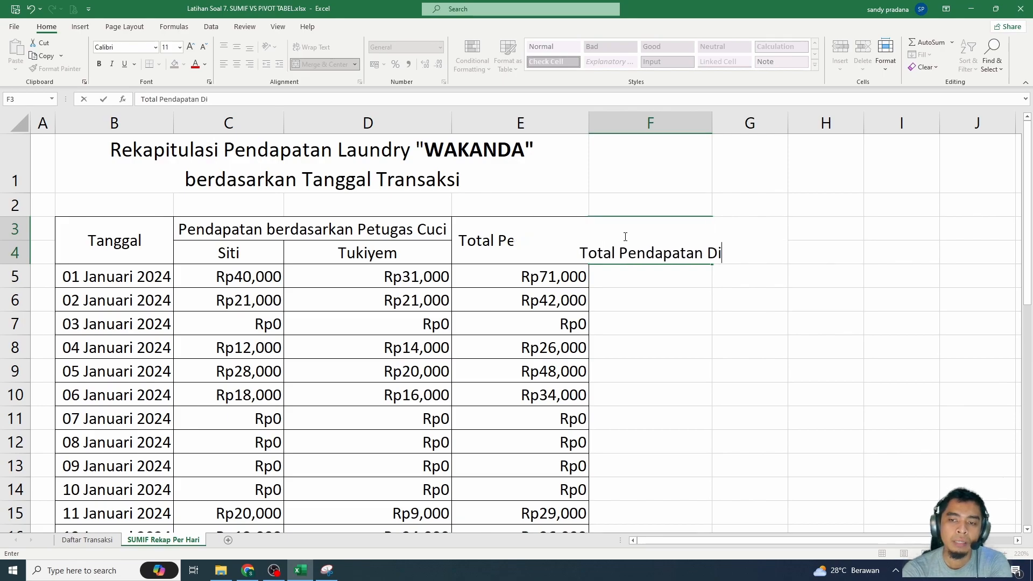
key(Return)
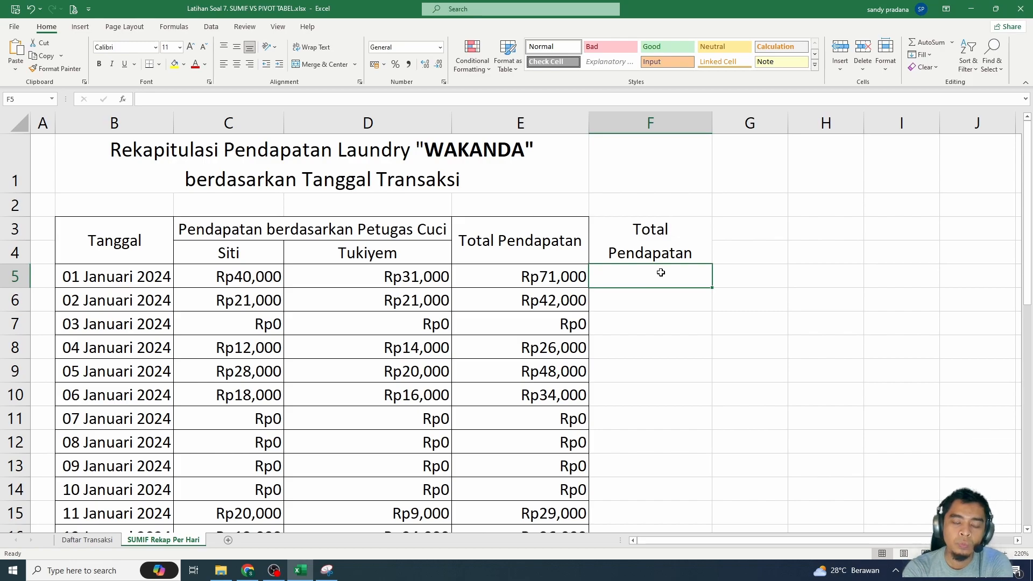
text(=SUMIF()
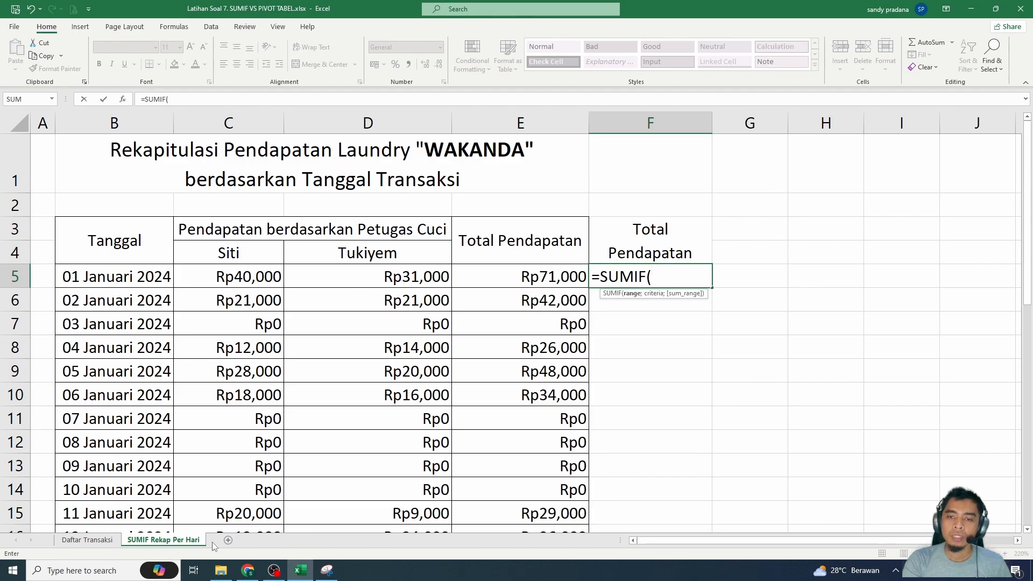
click(87, 539)
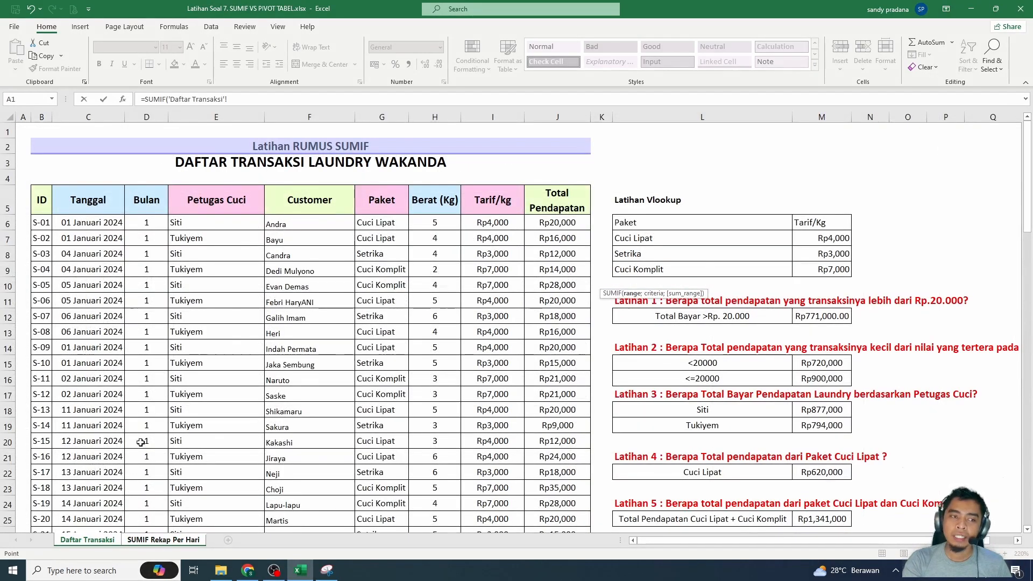
drag(93, 223, 91, 503)
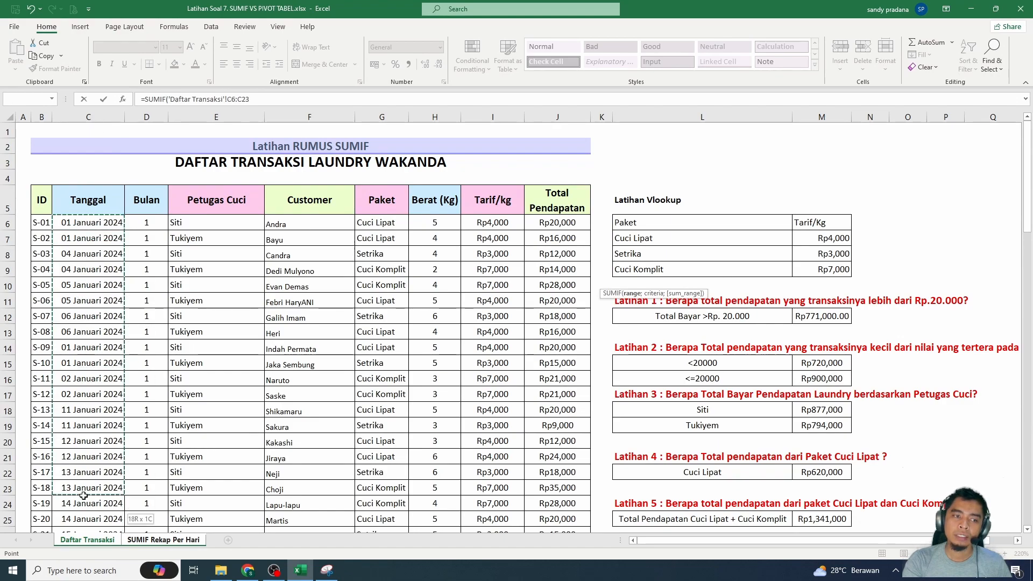
click(102, 115)
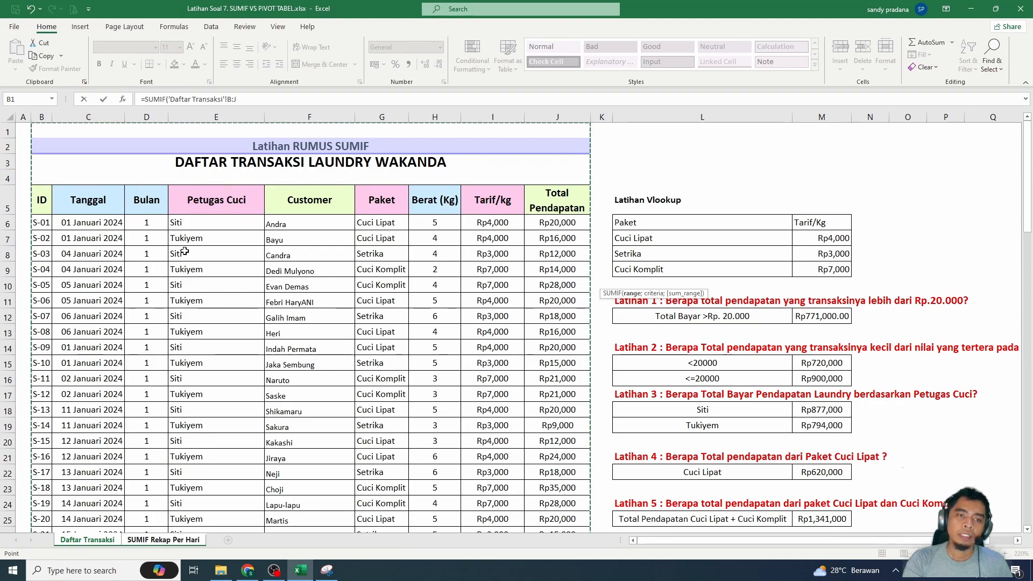
- Unmerge the two title rows B2:J3 above the transaction table on the Daftar Transaksi sheet
click(192, 153)
drag(192, 154, 248, 161)
key(Escape)
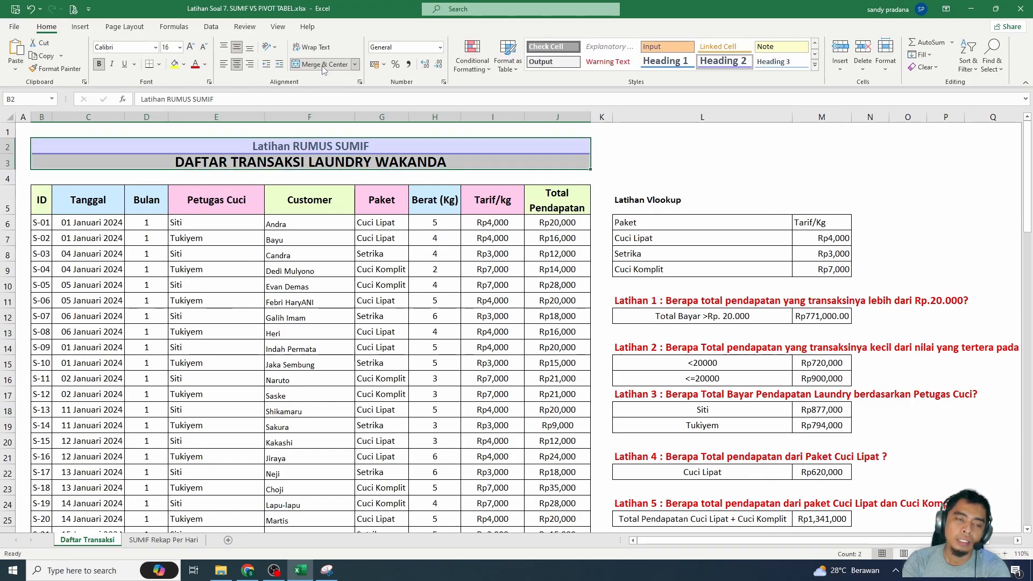
click(323, 65)
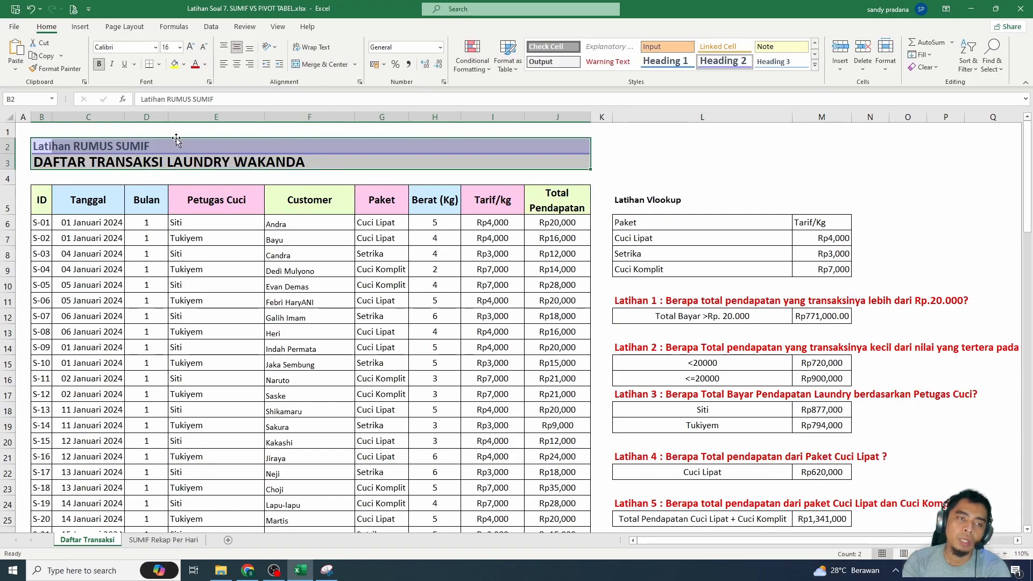
click(98, 118)
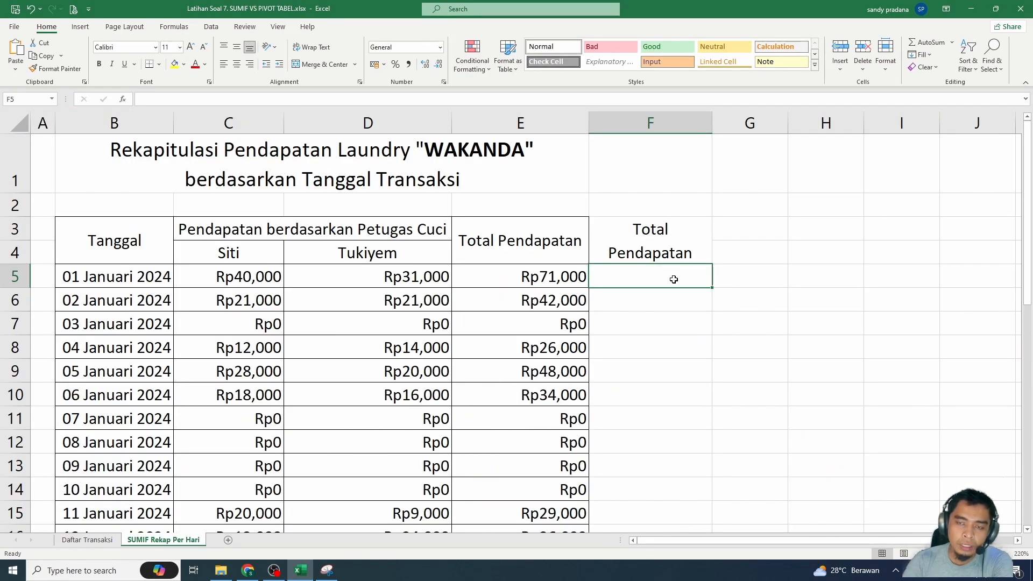
- Start a SUMIF formula in F5 of SUMIF Rekap Per Hari, using the absolute whole column 'Daftar Transaksi'!$C:$C as its range
text(=)
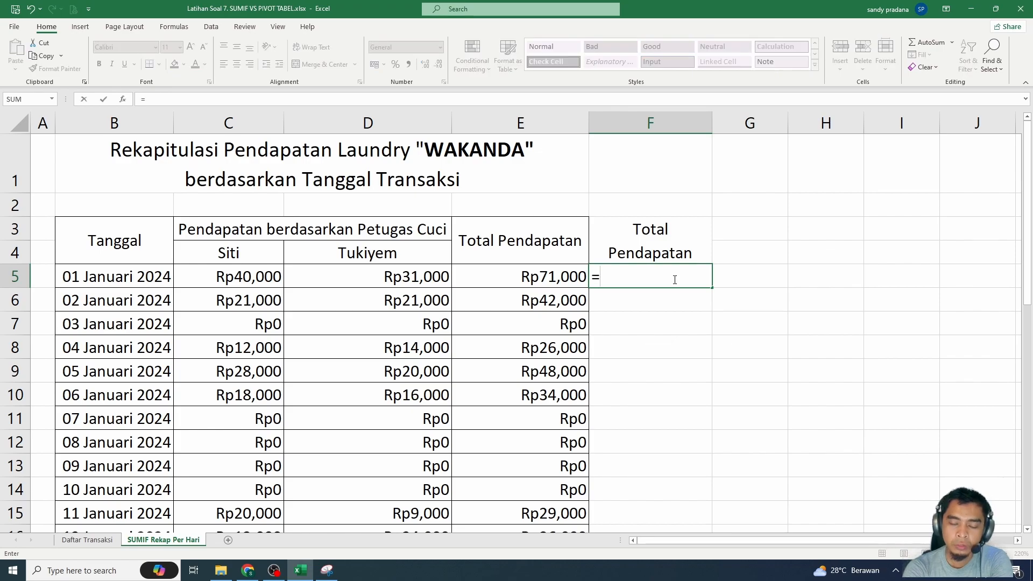
text(SUMIF)
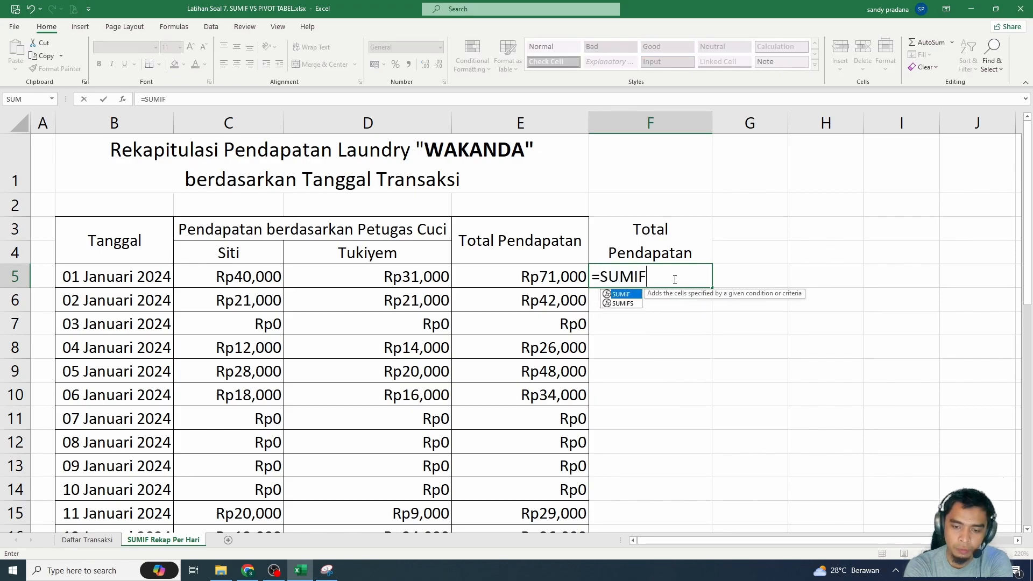
text(()
click(88, 541)
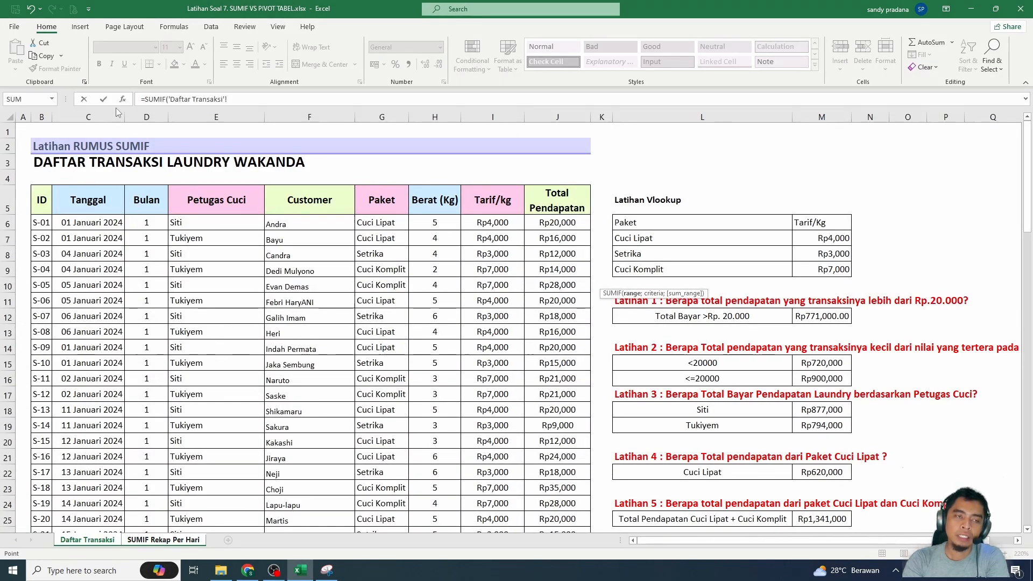
click(95, 115)
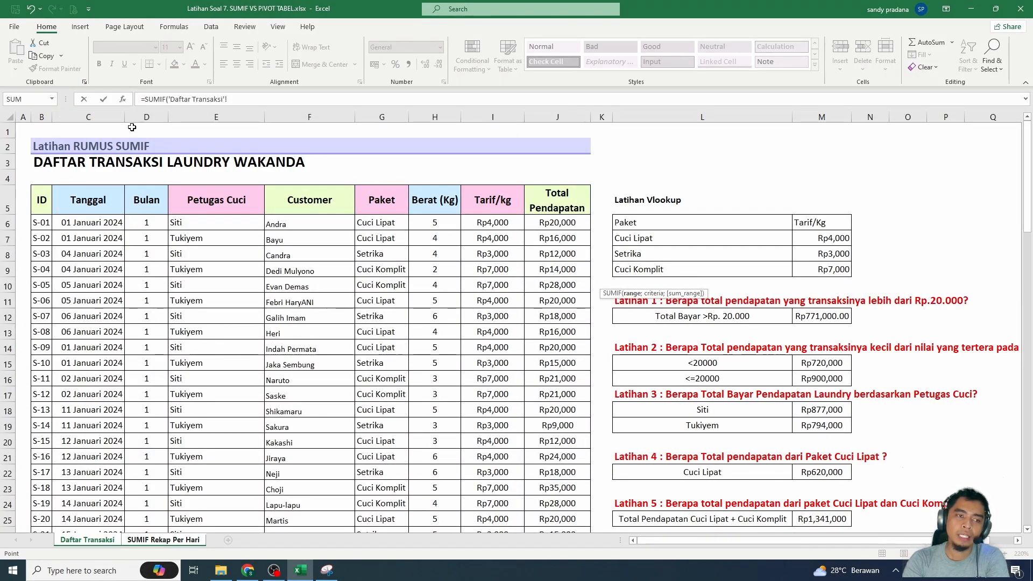
key(F4)
click(252, 99)
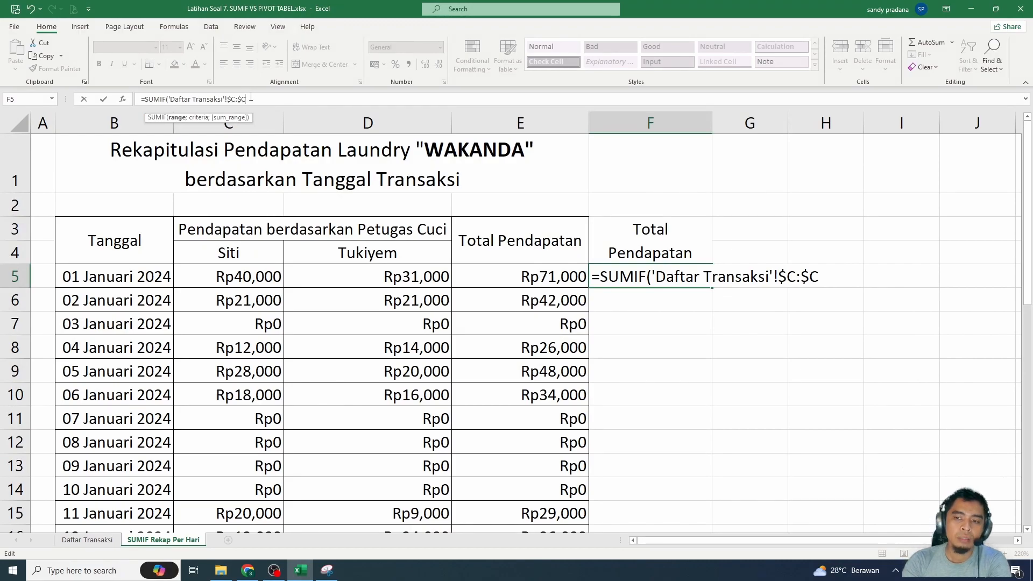
text(;)
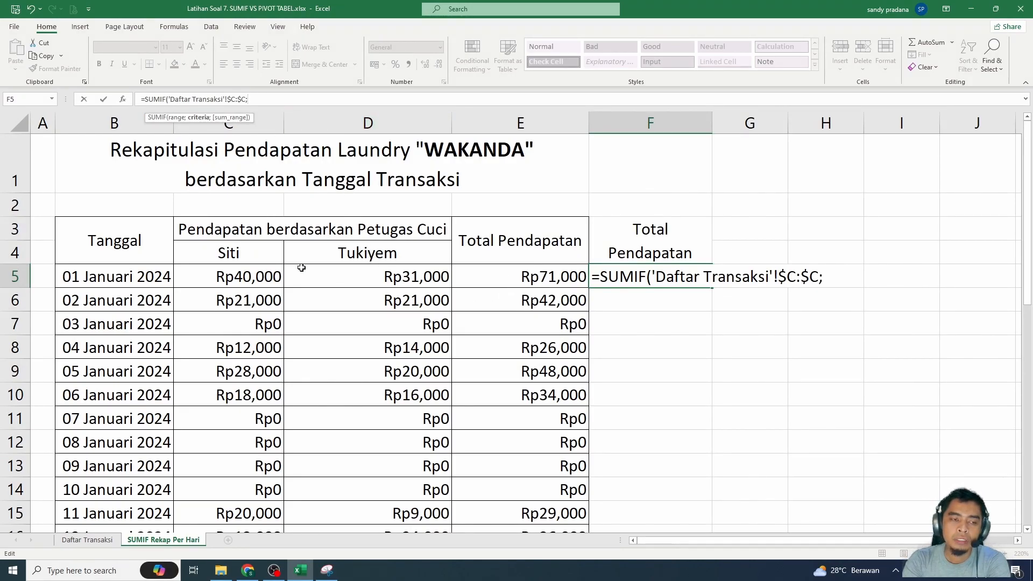
- Complete the SUMIF formula with date cell B5 as criterion and 'Daftar Transaksi'!$J:$J as the sum range
click(105, 278)
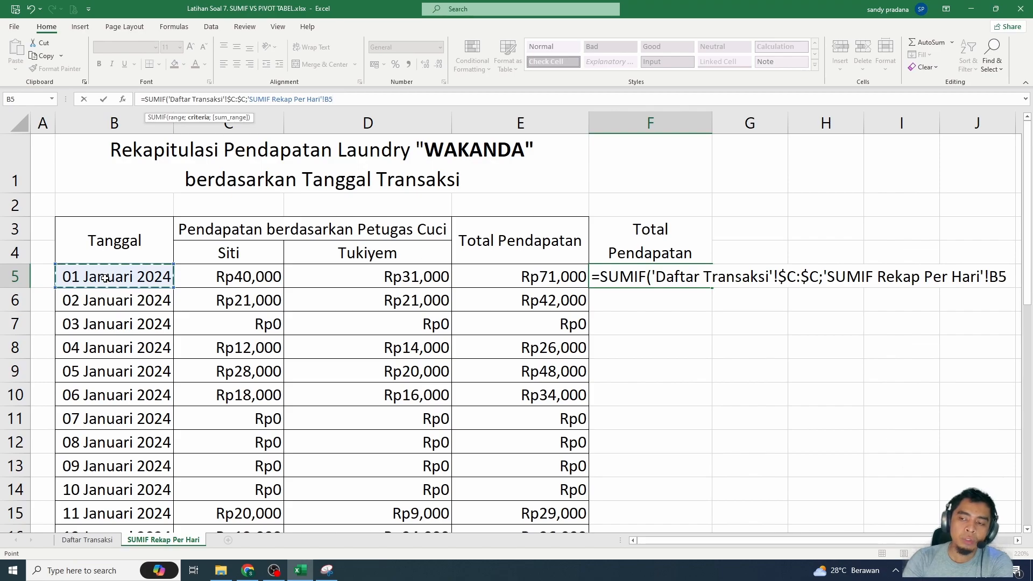
text(;)
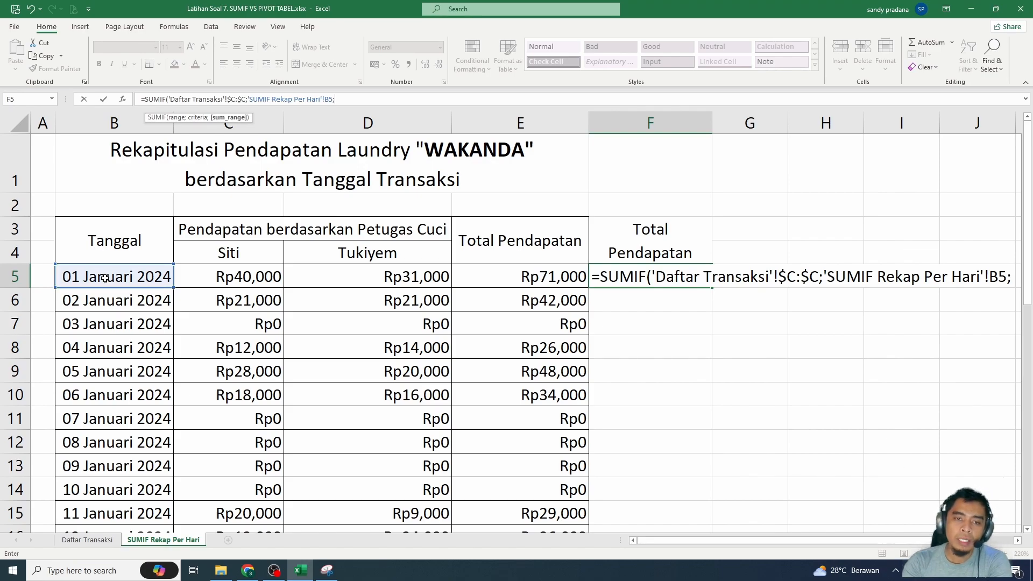
click(101, 542)
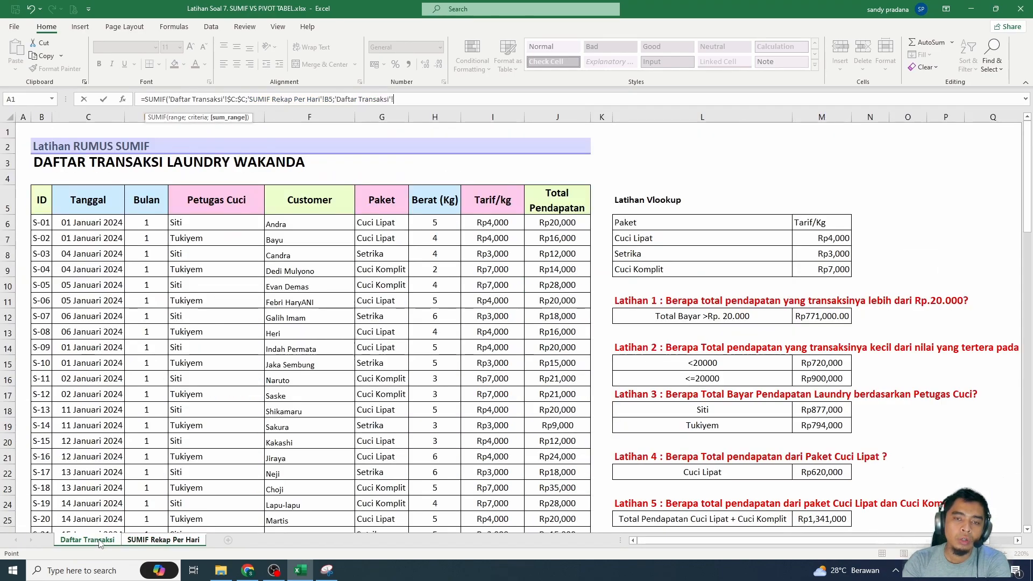
click(564, 115)
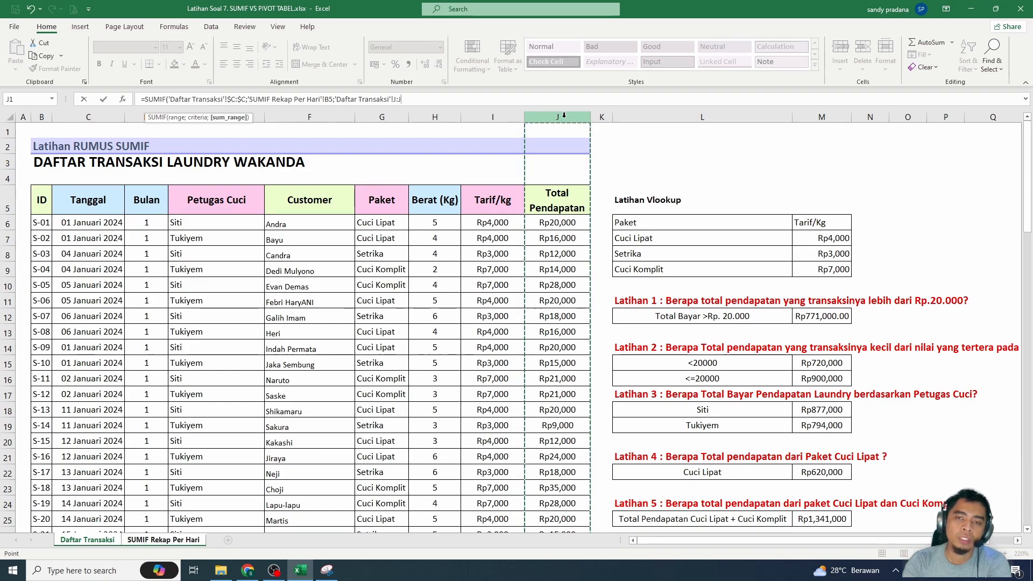
key(F4)
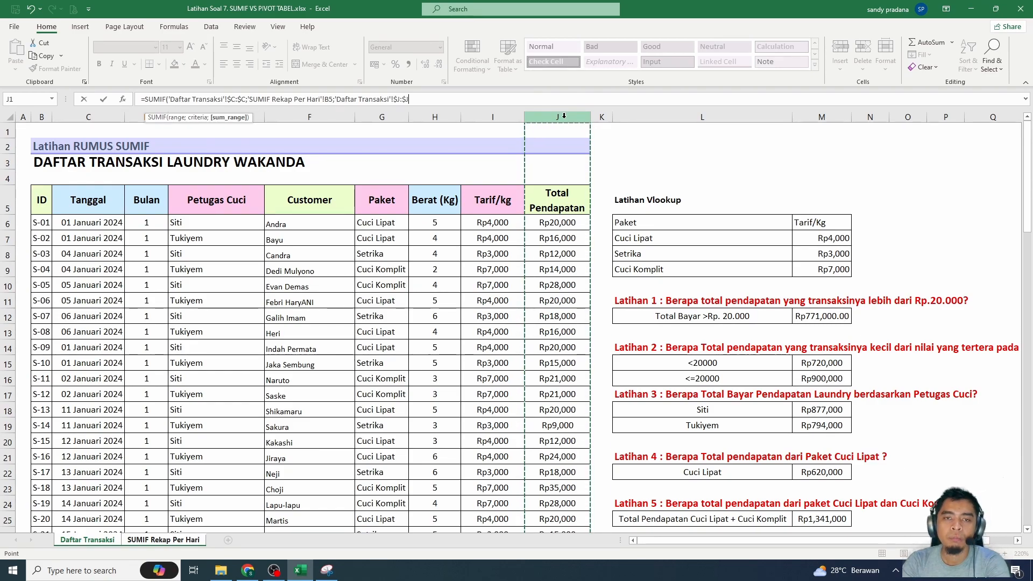
text())
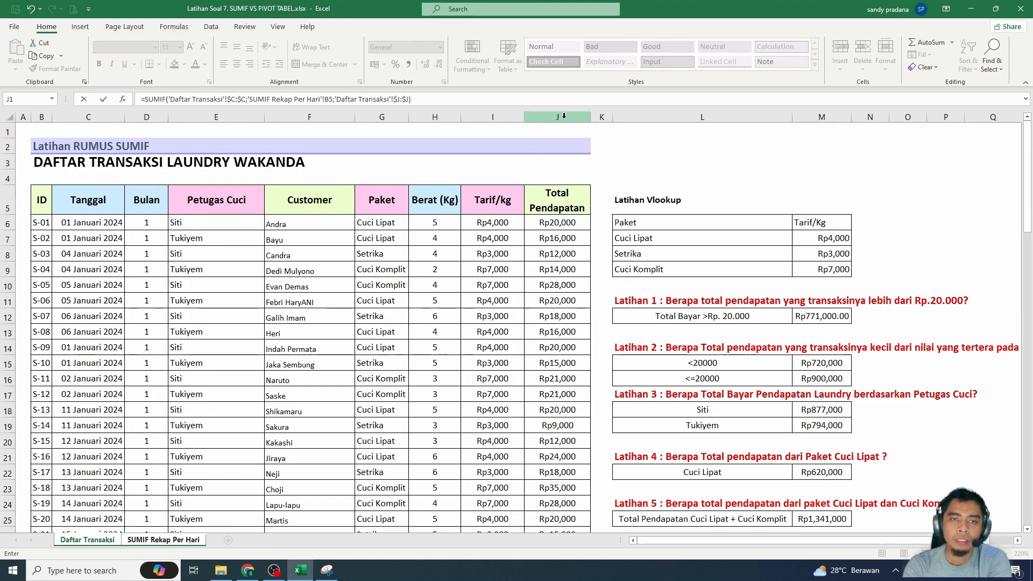
key(Return)
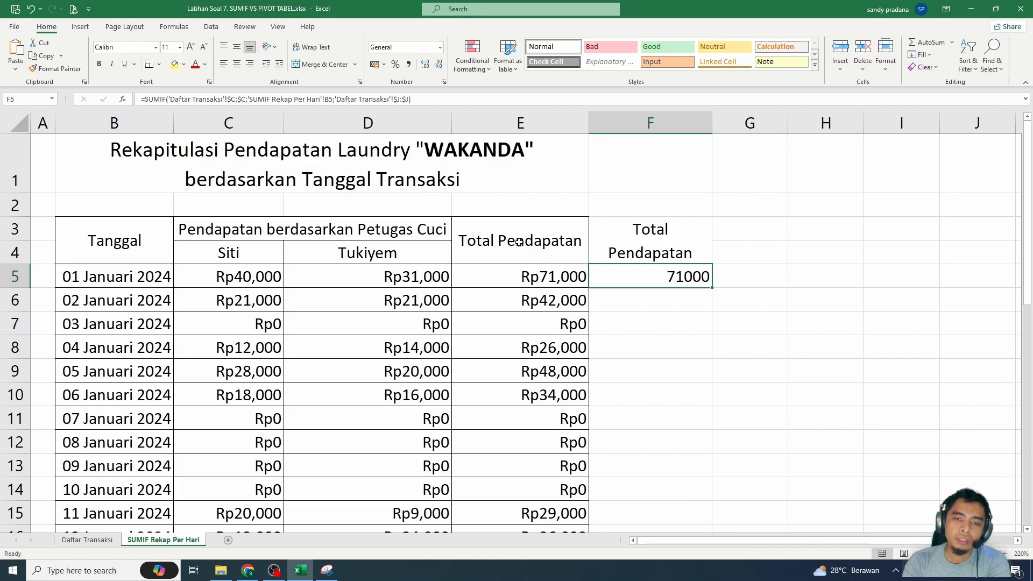
- Compare the fixed cell range in the E5 SUMIF formula with the whole-column range in the F5 formula
click(545, 281)
double_click(546, 280)
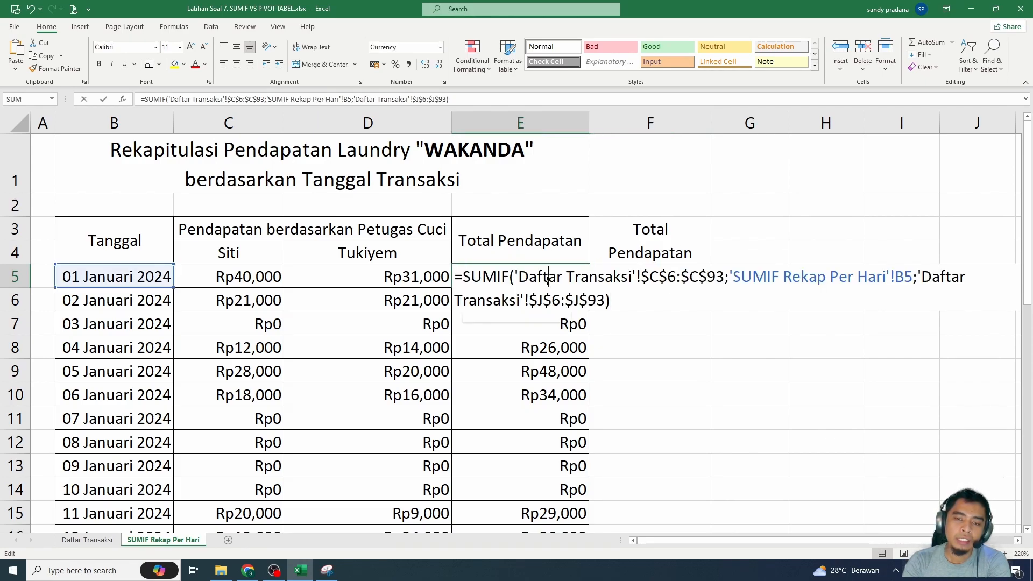
drag(724, 280, 641, 278)
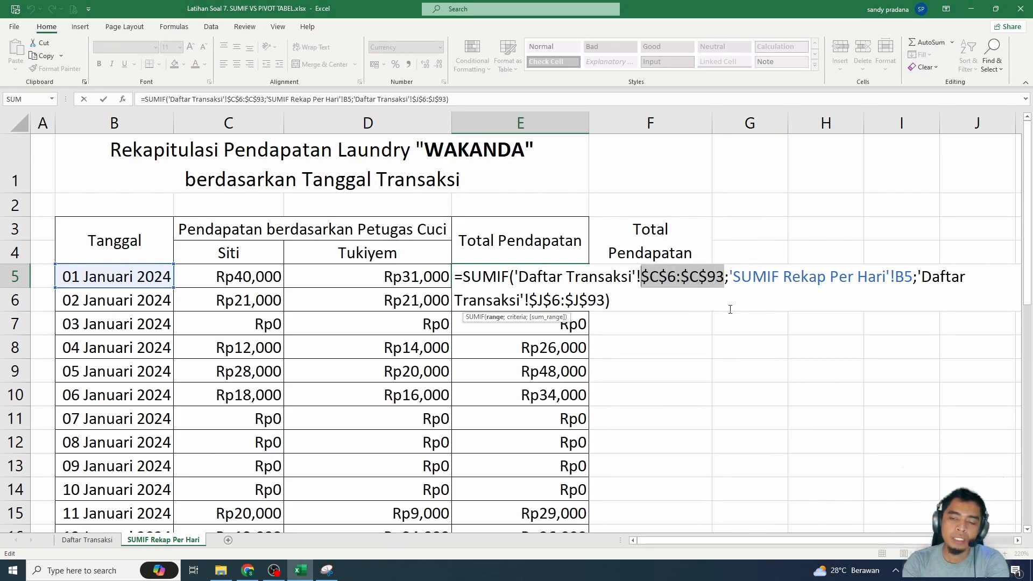
key(Escape)
click(687, 278)
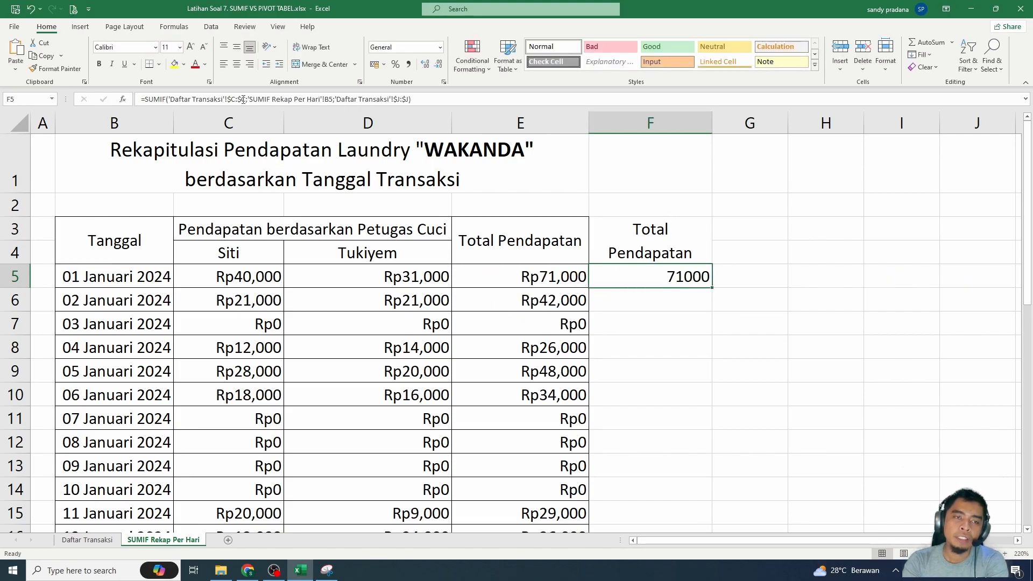
drag(244, 99, 221, 99)
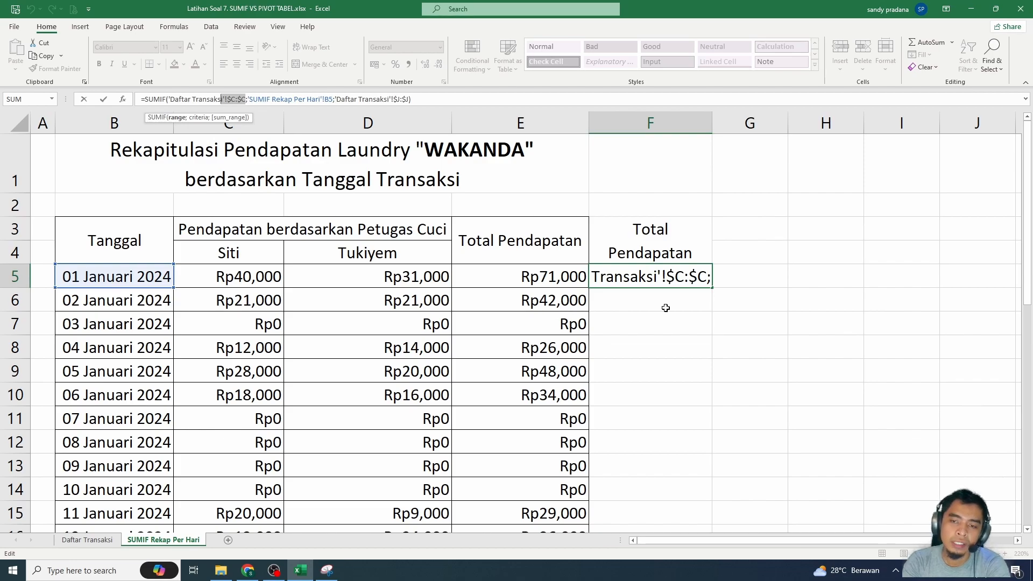
- Fill the SUMIF formula from F5 down to F35, covering every January date
key(Escape)
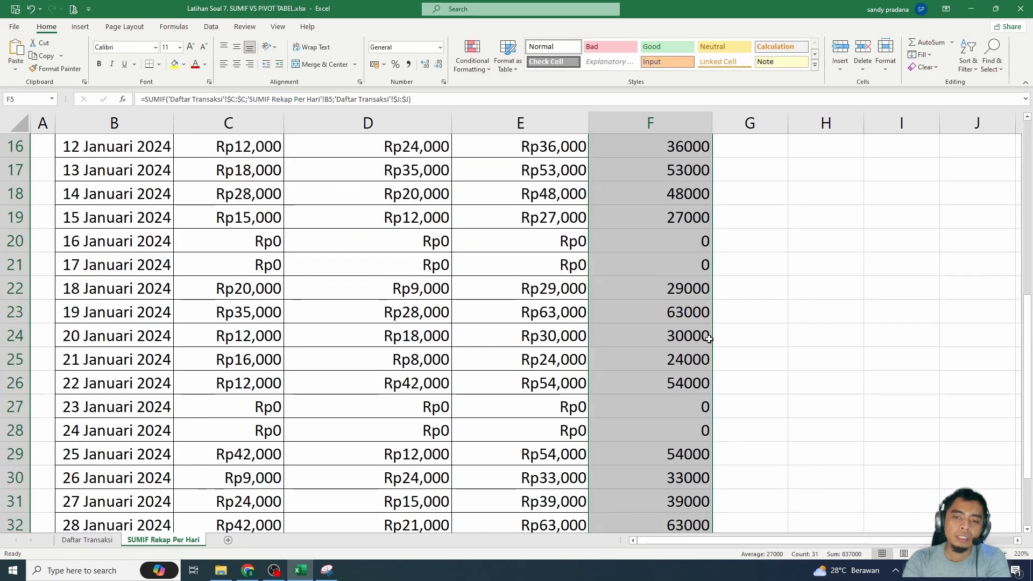
scroll(677, 346, down, 3)
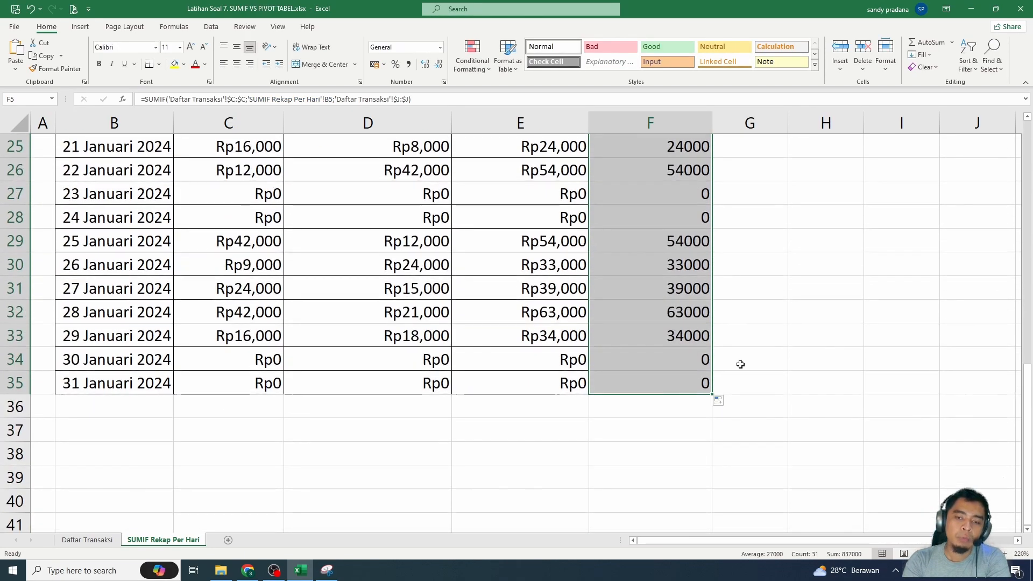
- Set the date of transaction S-89 in Daftar Transaksi to 31 Januari 2024, and check that date's dynamic total in F35 of the recap sheet
click(106, 544)
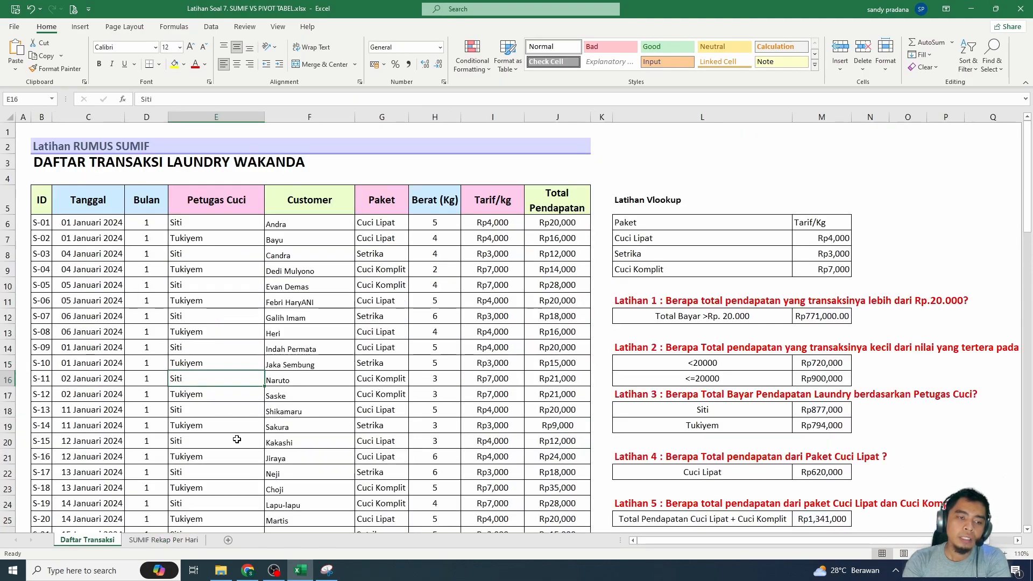
scroll(226, 438, down, 15)
scroll(225, 450, down, 8)
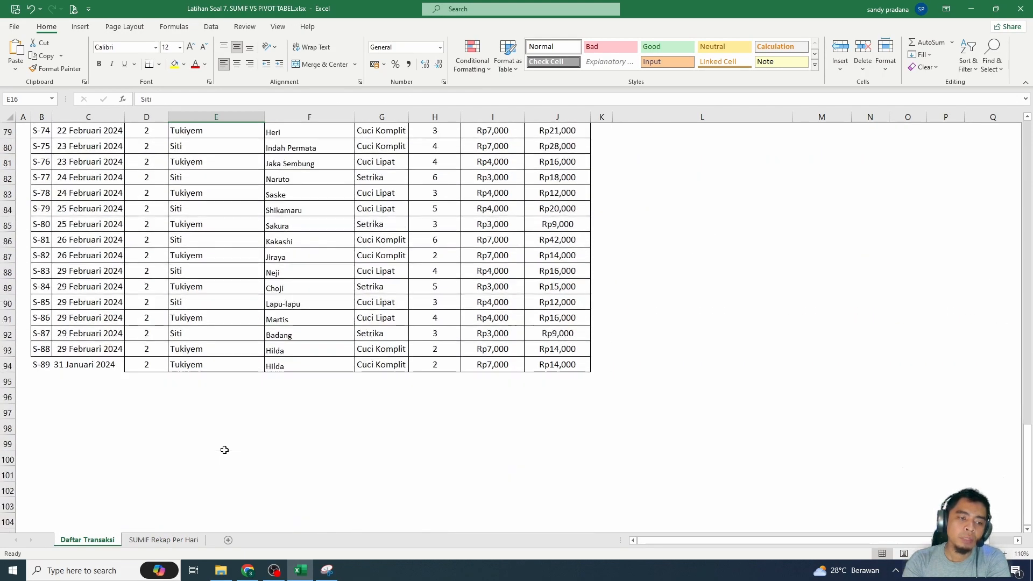
double_click(68, 322)
key(Delete)
key(Delete)
text(31/01/)
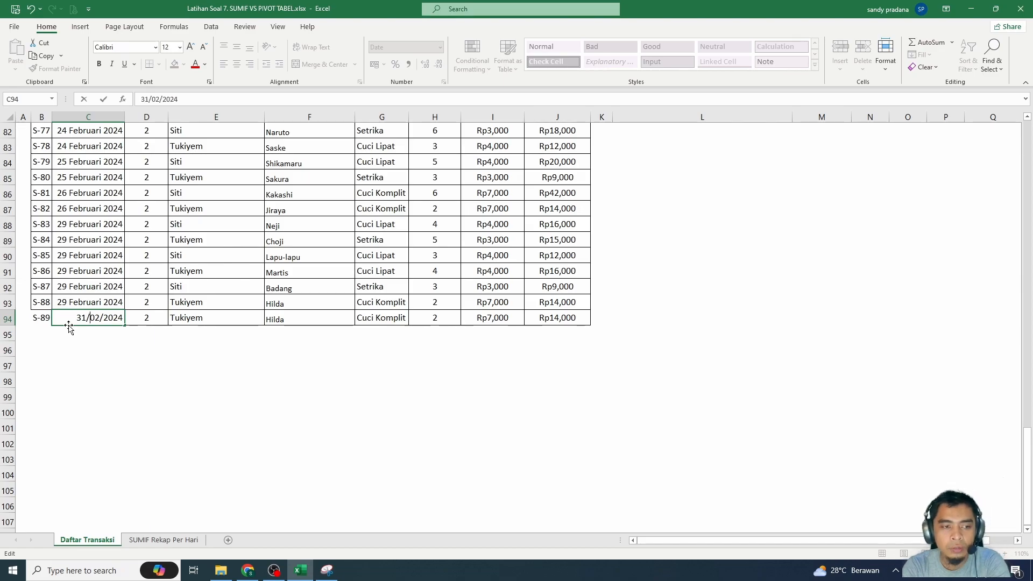
key(Return)
key(ctrl+Page_Down)
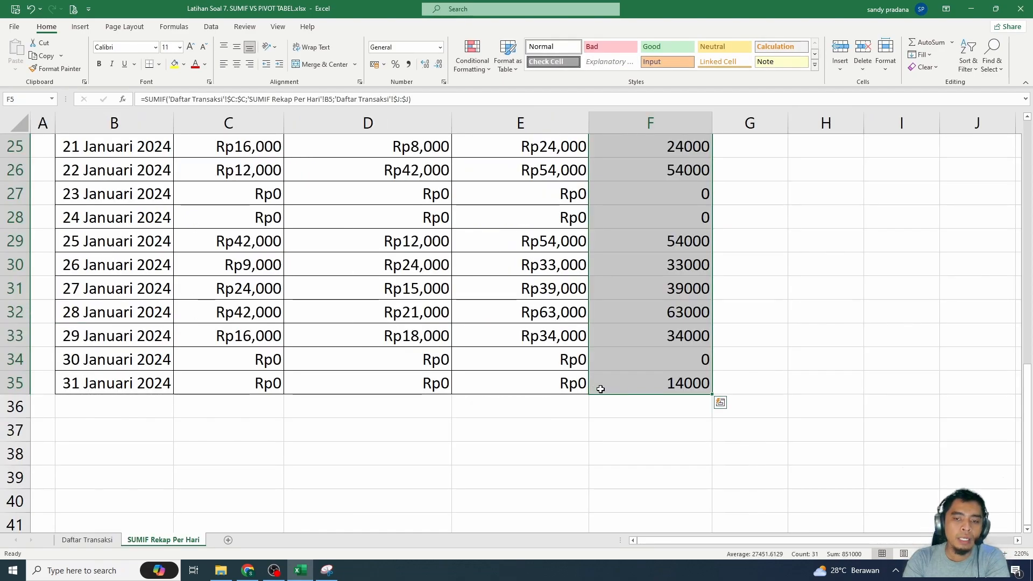
click(676, 386)
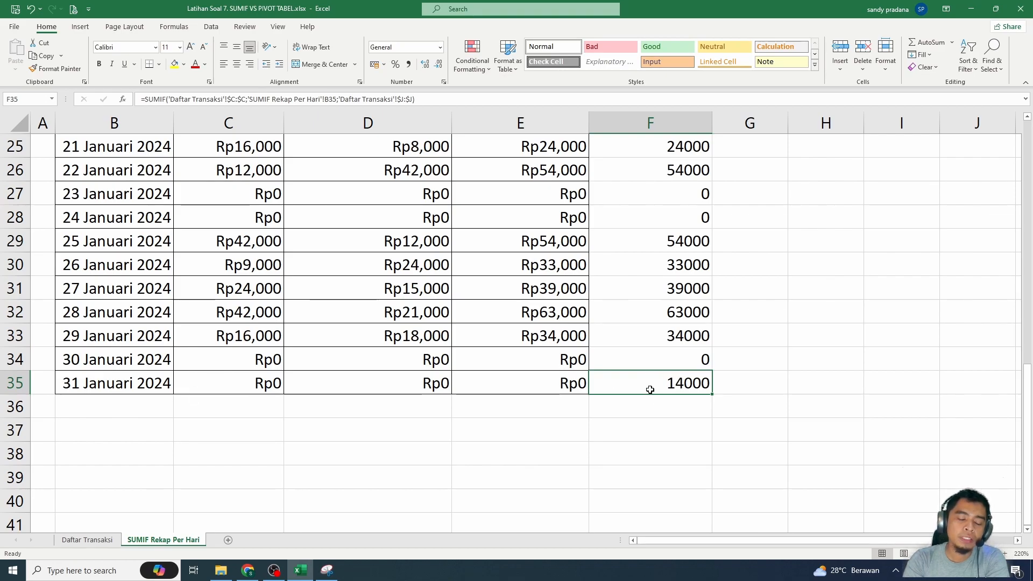
- Compare the fixed-range total in E34 with the dynamic total in F34 for 30 Januari 2024
click(128, 361)
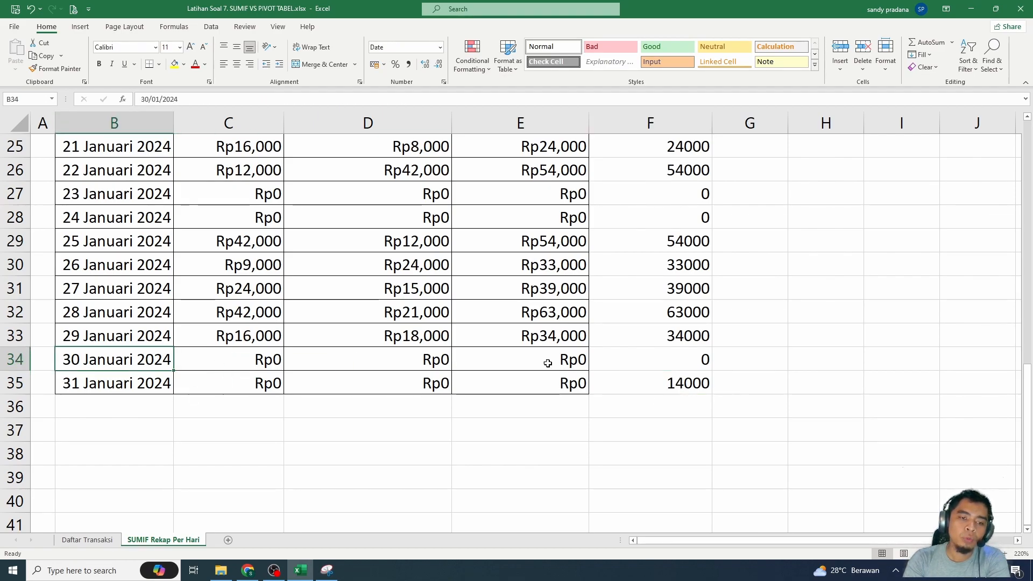
click(658, 363)
click(582, 359)
click(649, 358)
click(524, 354)
- Add a new transaction S-90 dated 30 Januari 2024 in row 95 of the Daftar Transaksi sheet
click(87, 540)
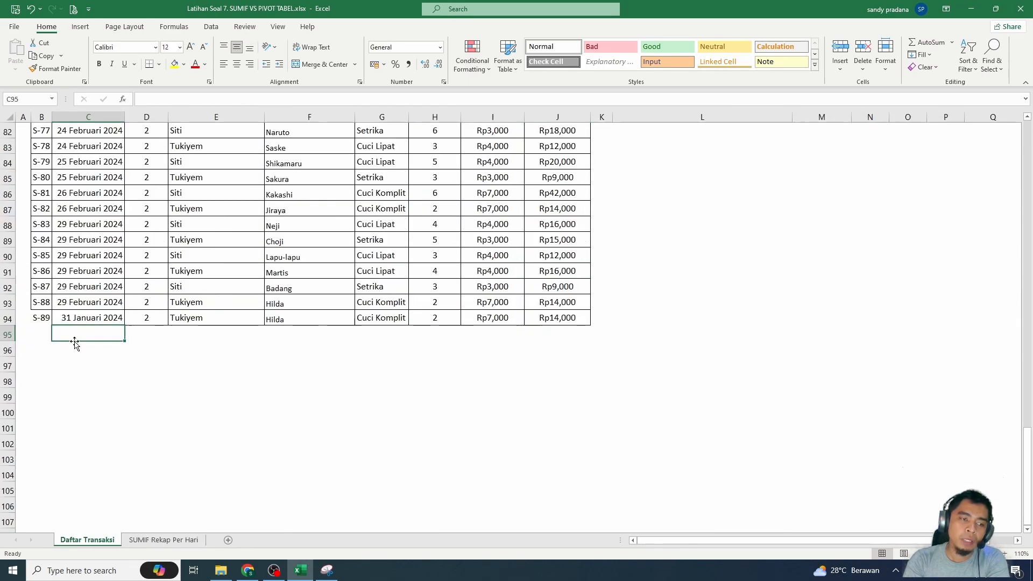
click(36, 320)
click(36, 334)
text(S)
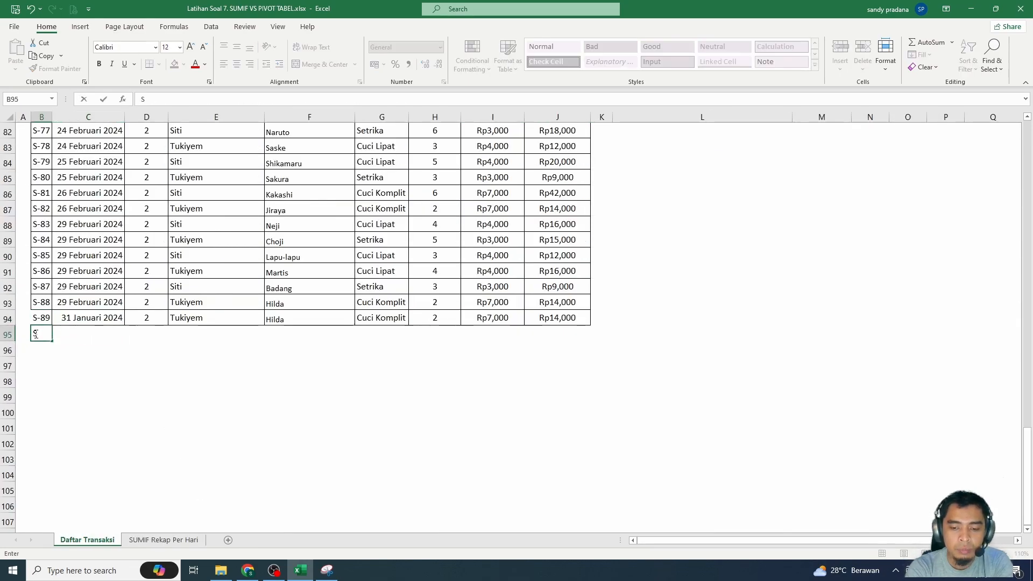
text(-90)
key(Tab)
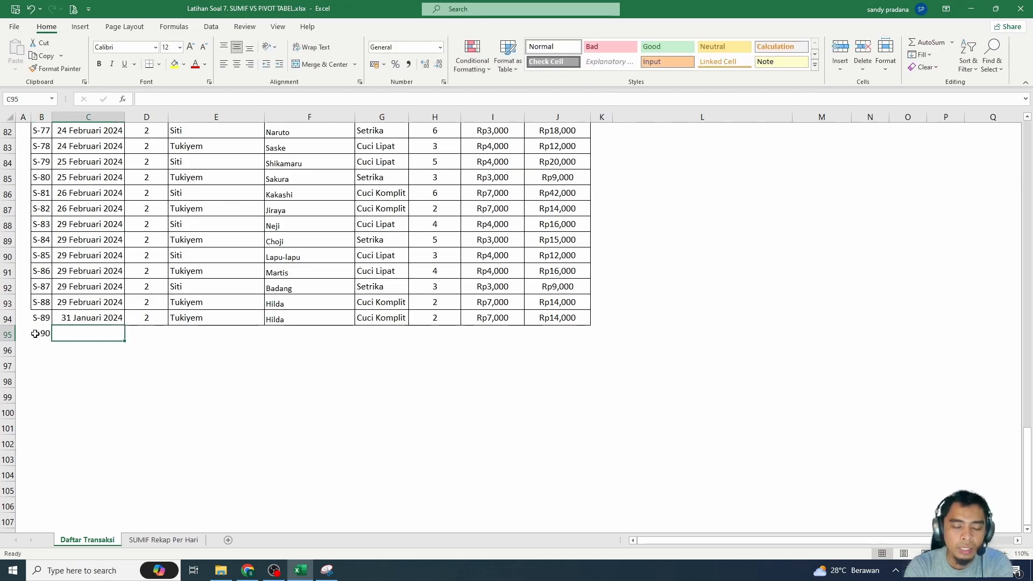
text(30 Januari 2024)
key(Tab)
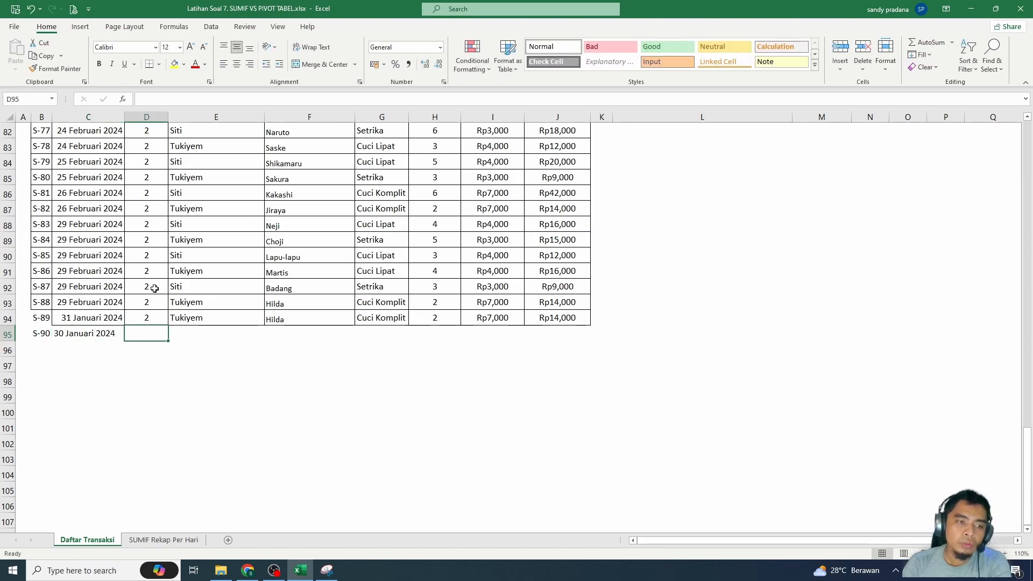
- Copy the remaining details of transaction S-87, from Bulan to Total Pendapatan, into the S-90 row
drag(155, 289, 560, 288)
key(ctrl+c)
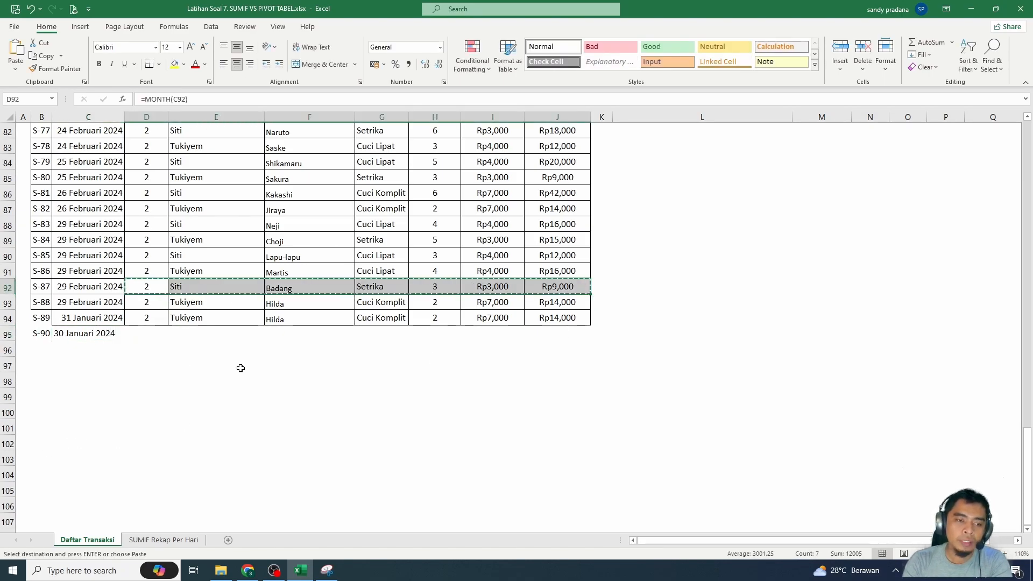
click(143, 333)
key(ctrl+v)
click(238, 336)
click(117, 338)
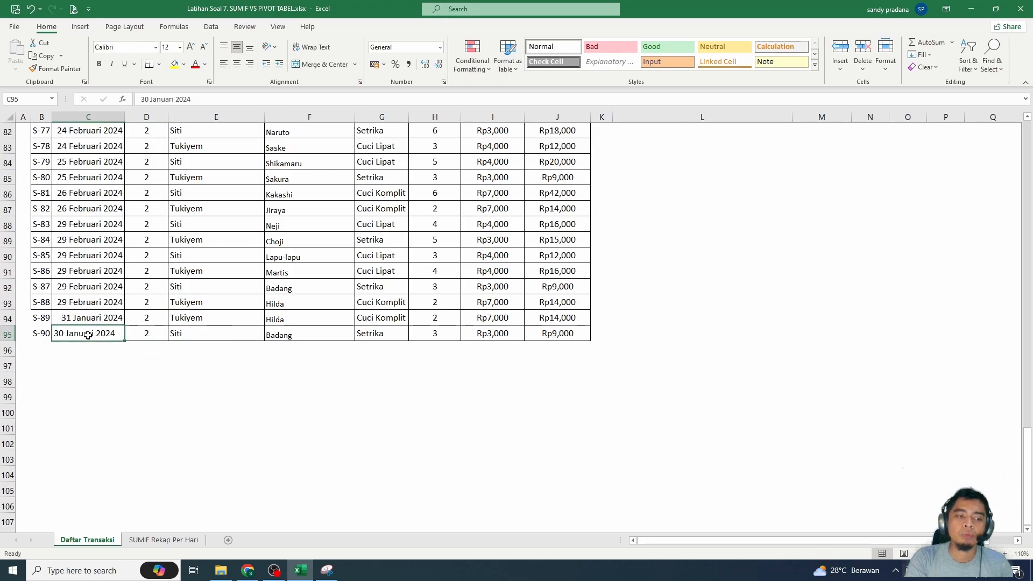
click(573, 334)
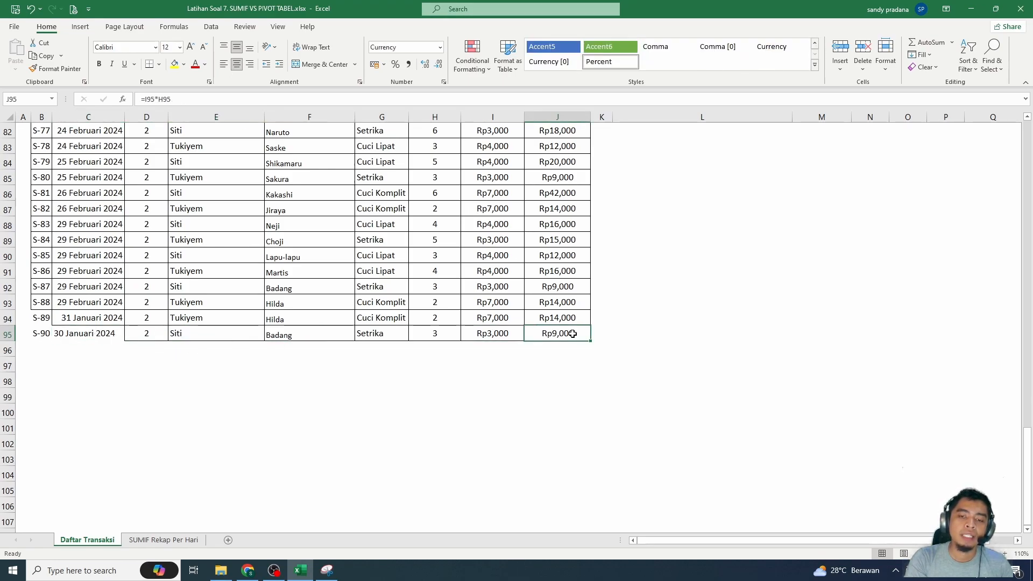
- Check the dynamic totals for 30 and 31 Januari 2024 in F34 and F35 of the recap sheet
click(170, 539)
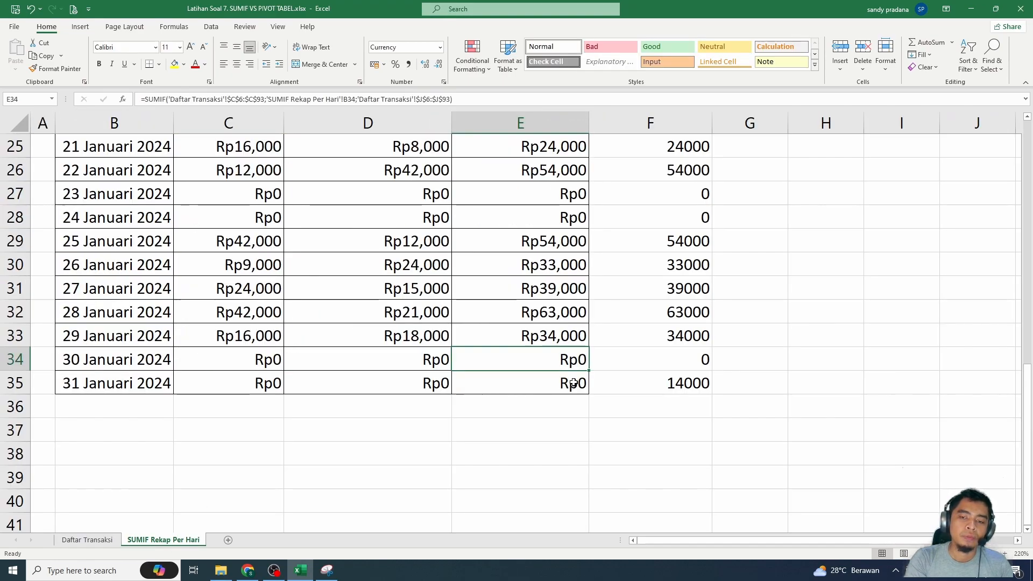
click(666, 367)
click(686, 382)
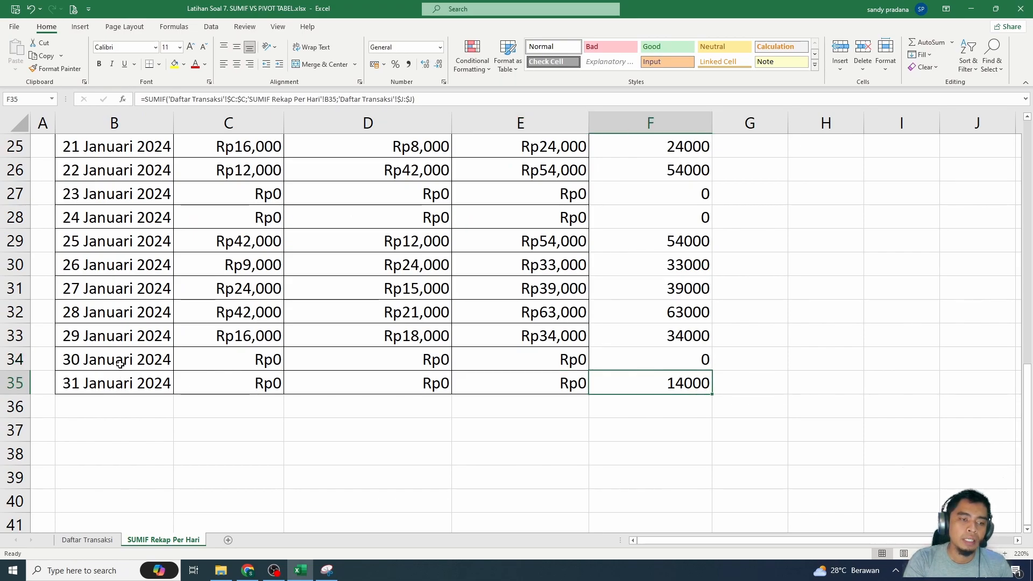
click(120, 362)
- Compare how the date is stored in C92 with the S-90 date in C95 of Daftar Transaksi
click(98, 540)
click(91, 336)
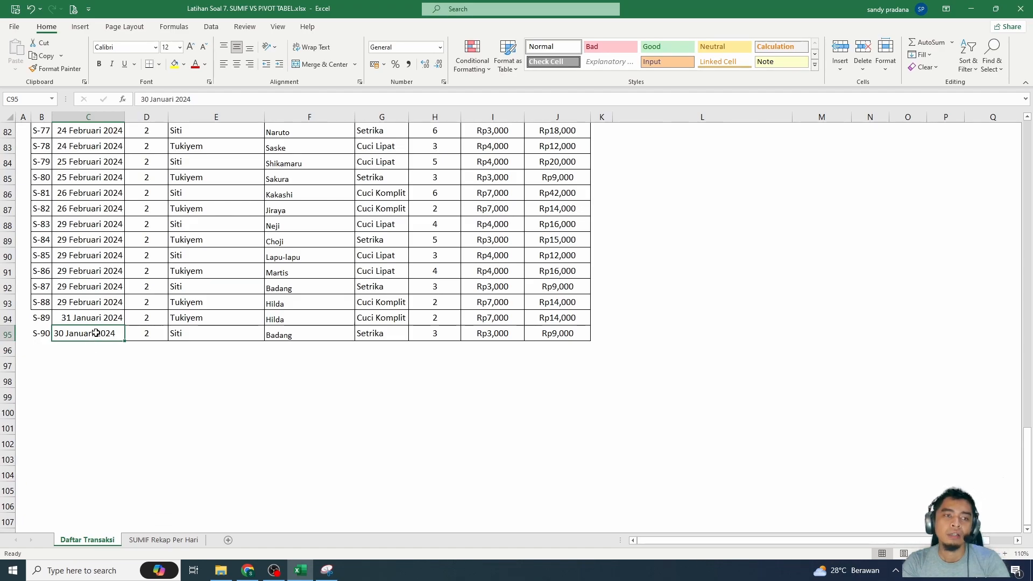
drag(89, 287, 89, 303)
click(174, 99)
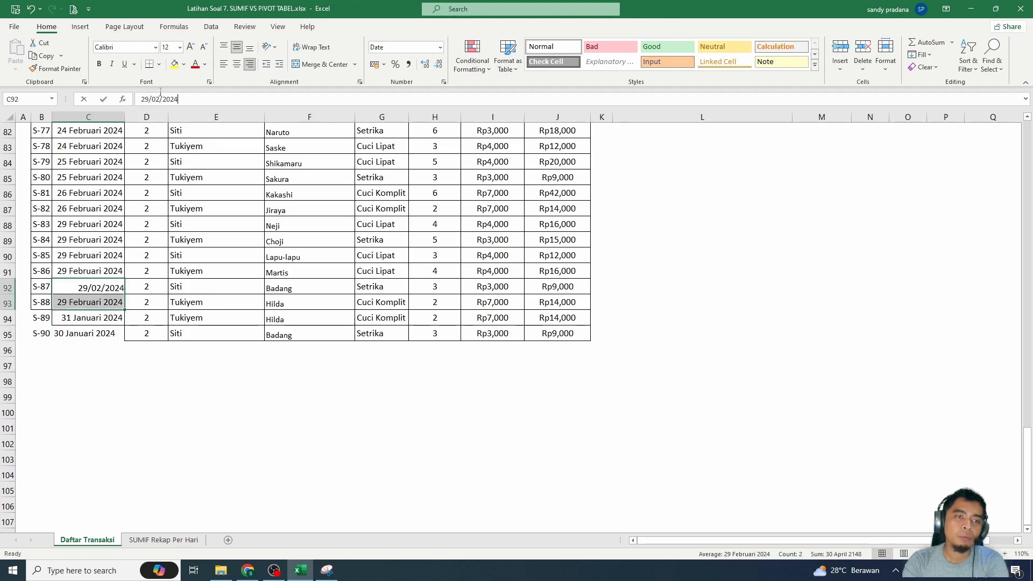
drag(173, 96, 141, 96)
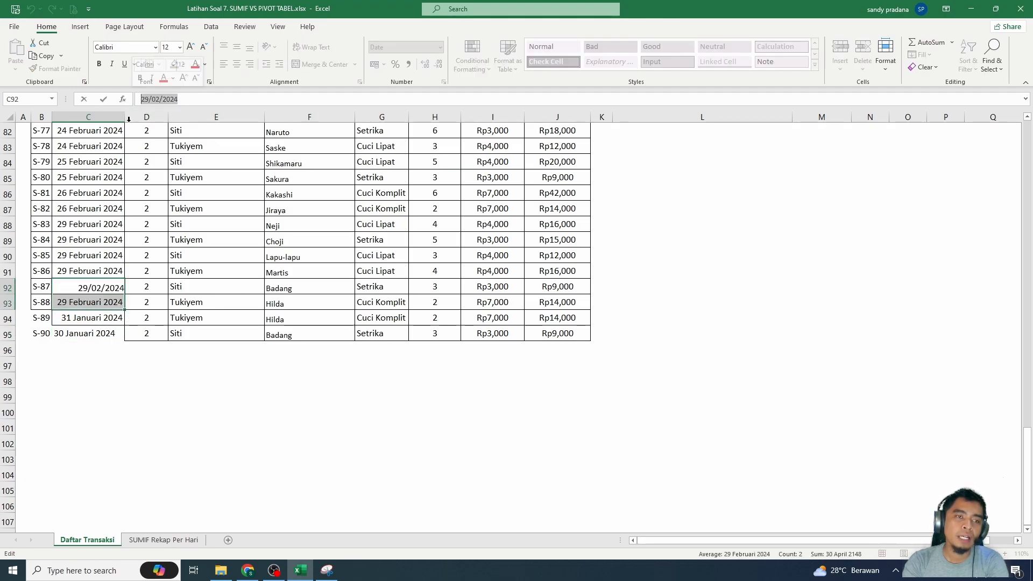
click(84, 336)
drag(203, 101, 141, 100)
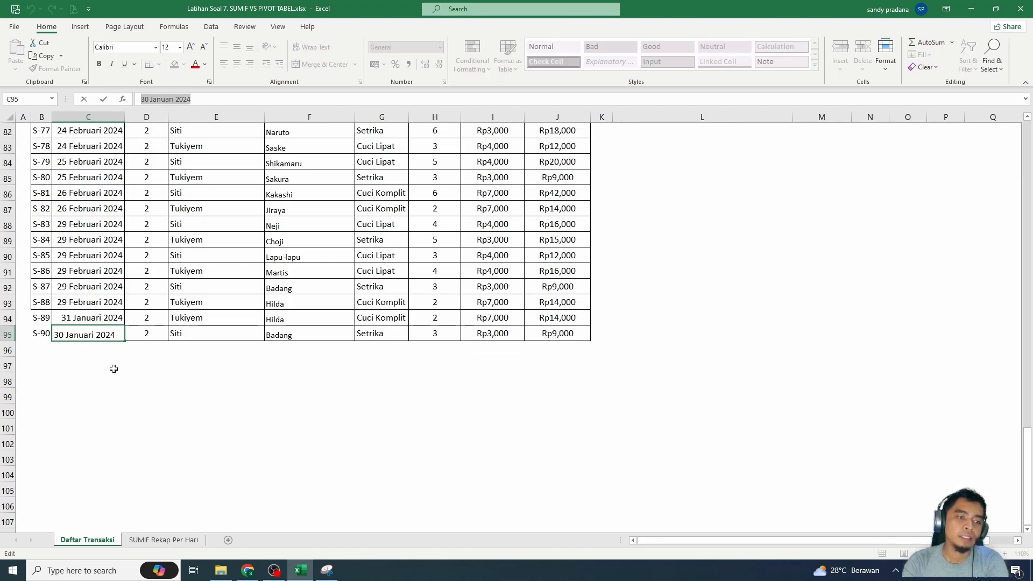
key(Escape)
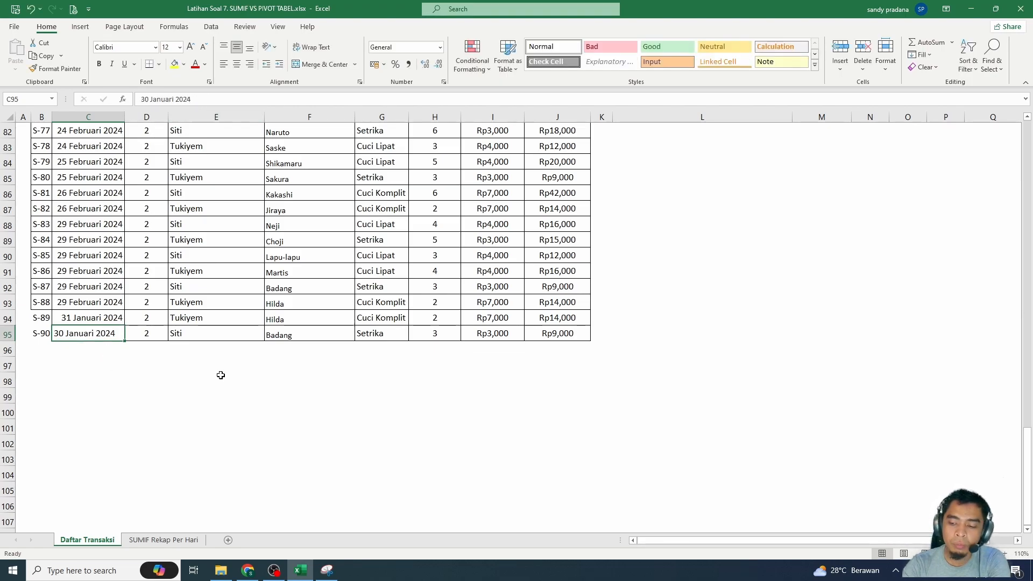
- Re-enter the date of transaction S-90 in C95 as 30/1/2024
text(30)
text(/0)
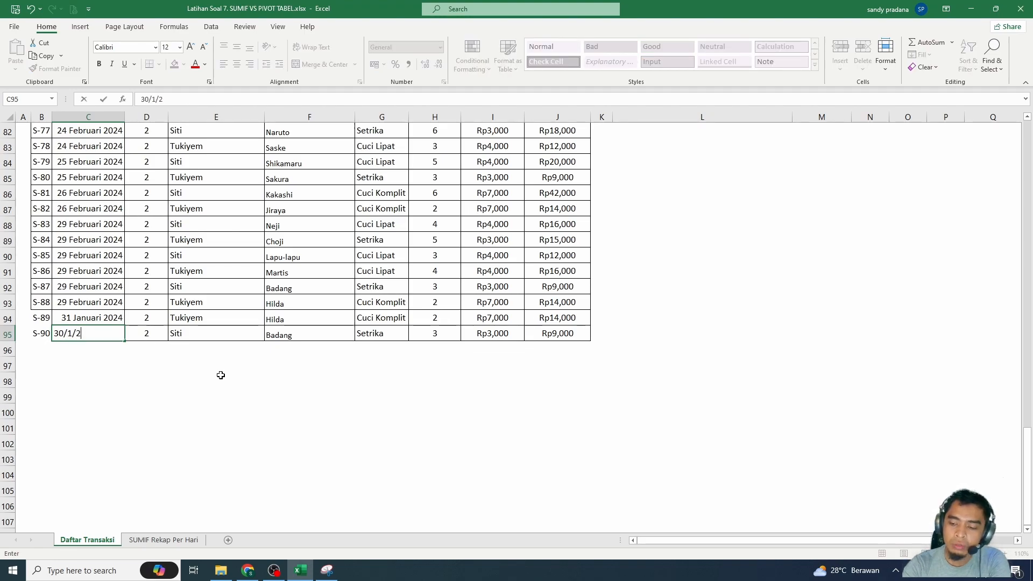
text(1/2024)
key(Return)
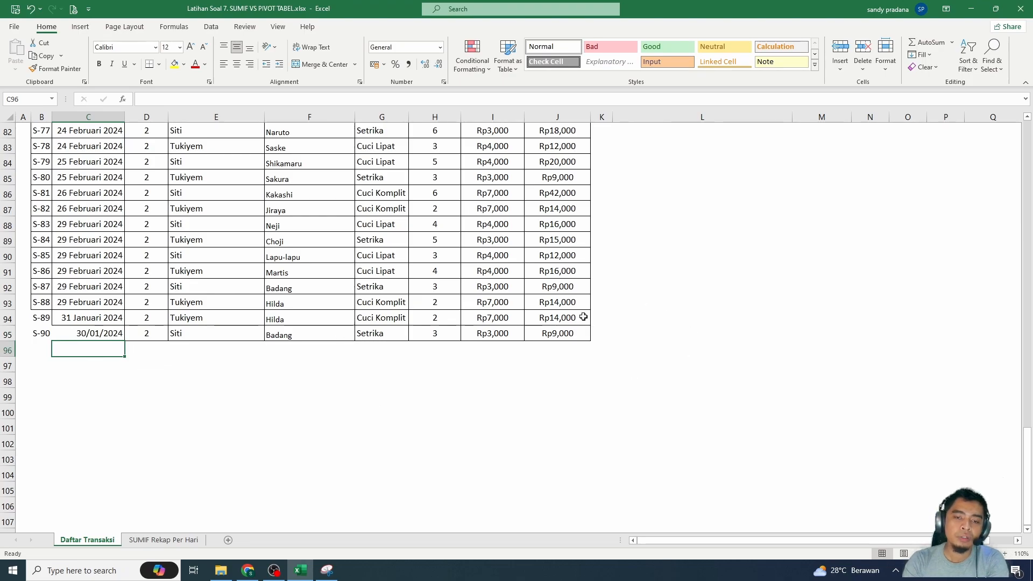
- Check the dynamic total for 30 Januari 2024 in F34 of the recap sheet again
click(100, 333)
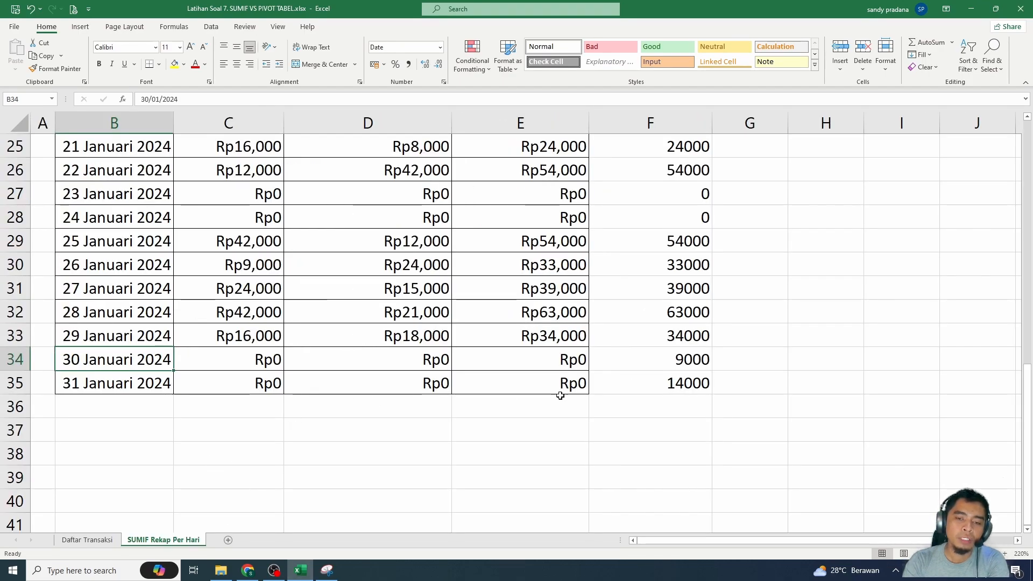
click(681, 364)
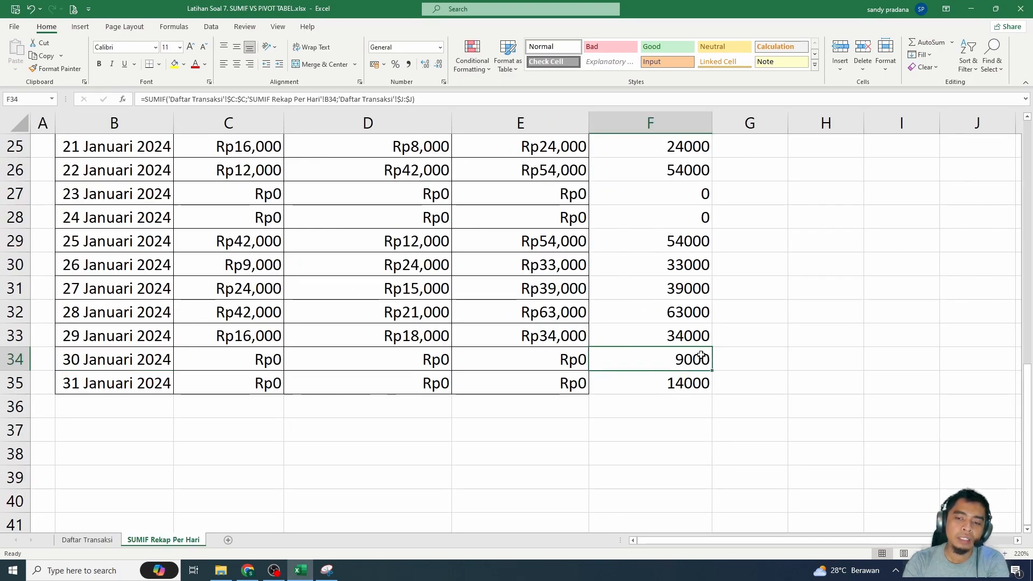
click(130, 360)
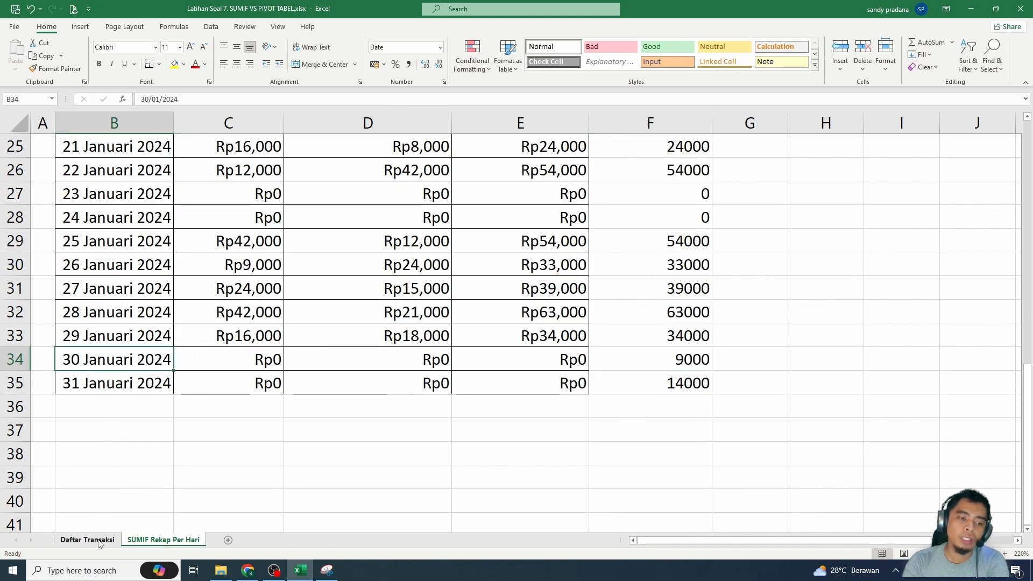
- Format the S-90 date in C95 of Daftar Transaksi with the Indonesian date type 14 Maret 2012
key(ctrl+Page_Up)
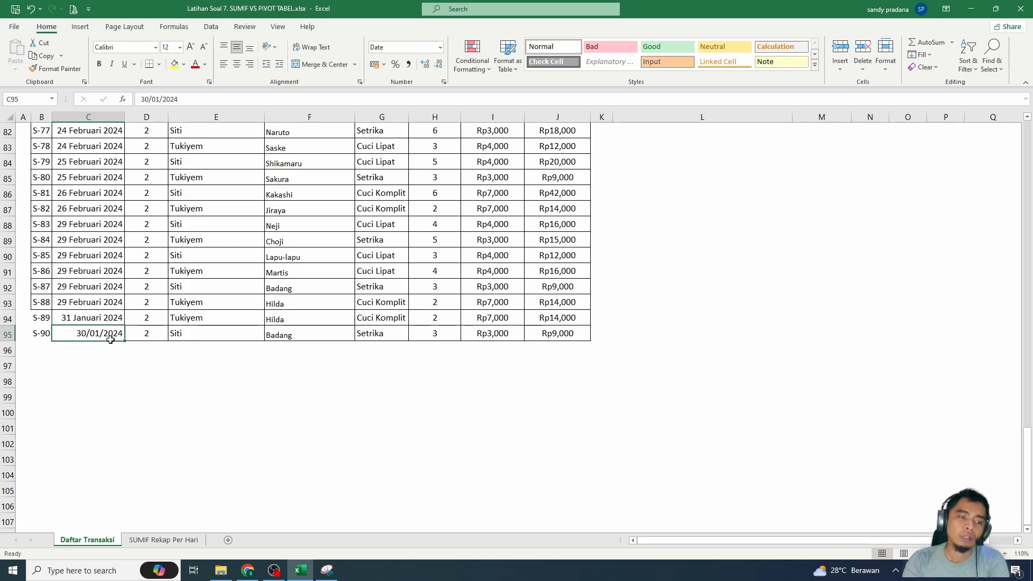
key(ctrl+1)
click(780, 289)
scroll(634, 317, down, 2)
scroll(635, 317, down, 5)
click(624, 313)
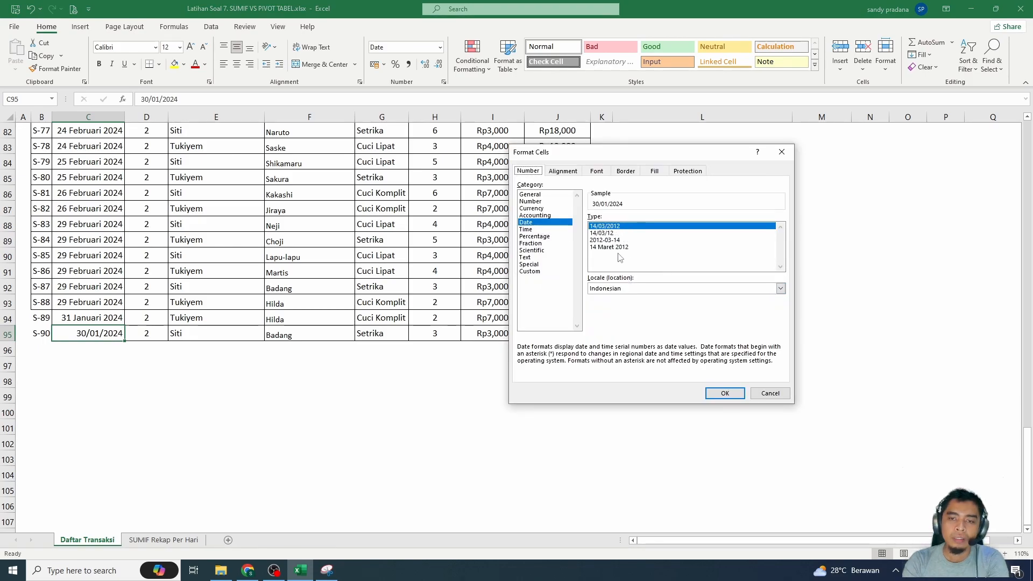
click(608, 247)
click(725, 394)
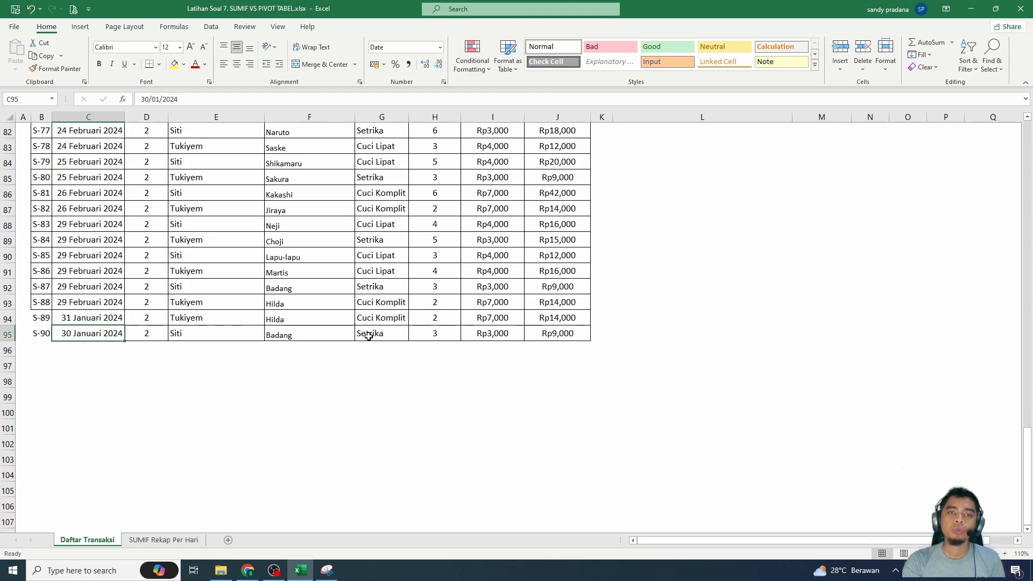
- Merge and center the recap sheet's title across B1:F1 so it spans the Total Pendapatan Dinamis column
scroll(401, 341, up, 20)
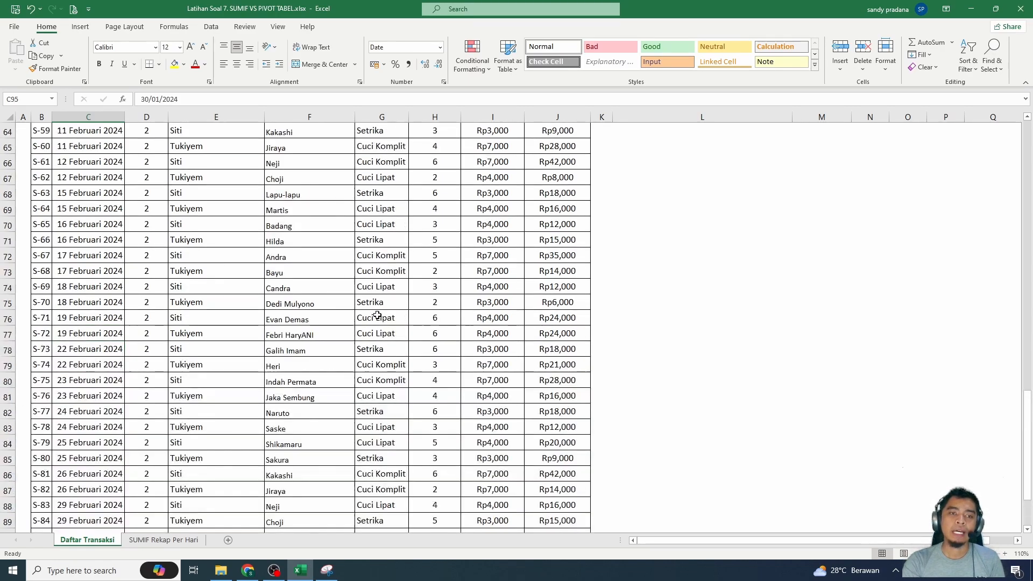
key(ctrl+Page_Down)
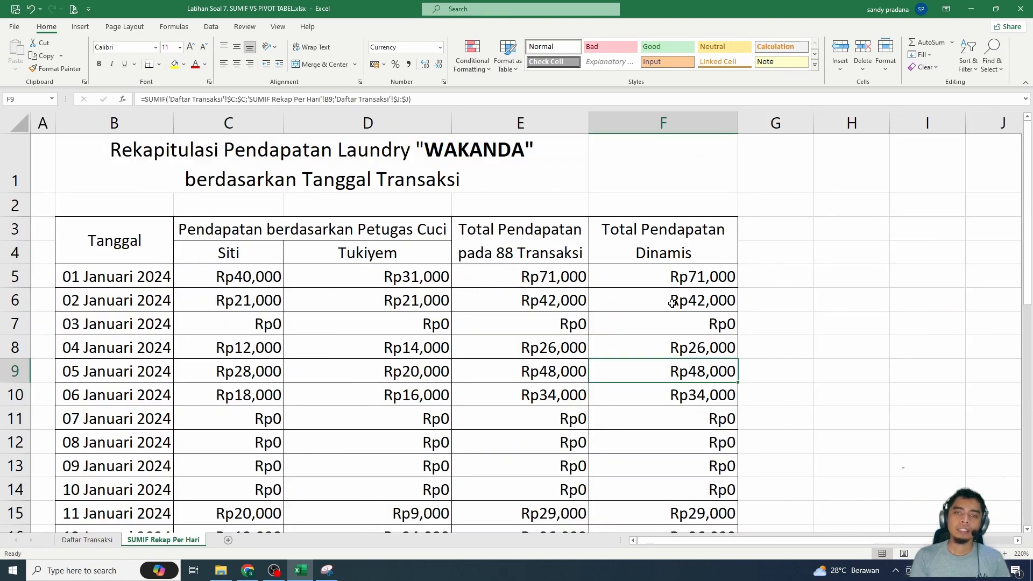
drag(572, 170, 612, 171)
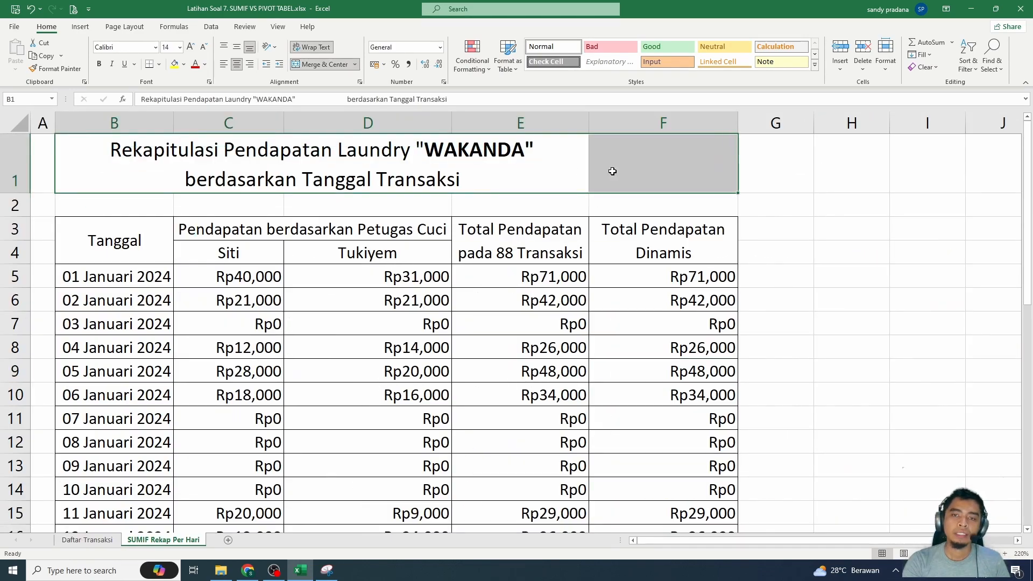
click(325, 64)
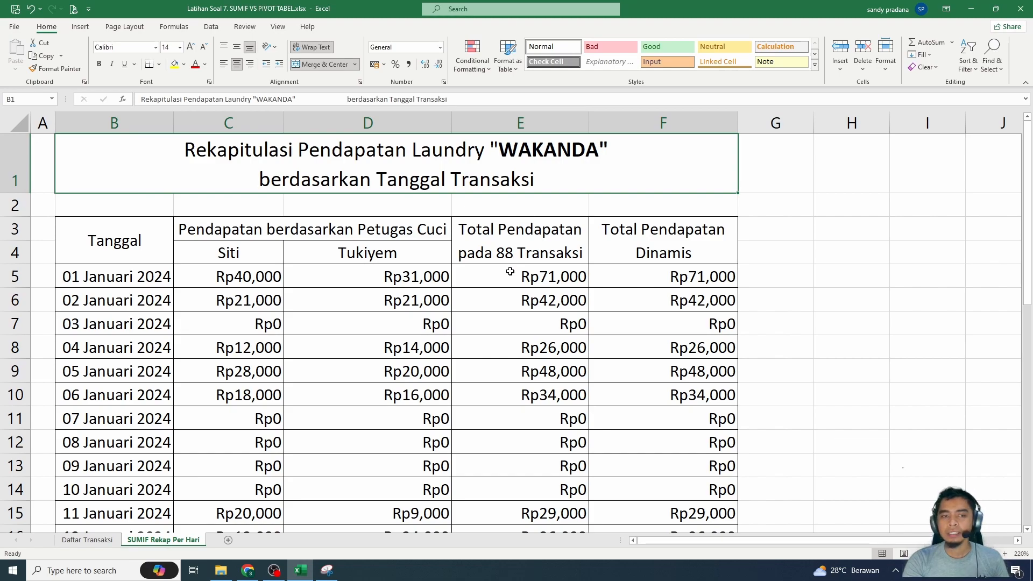
click(505, 348)
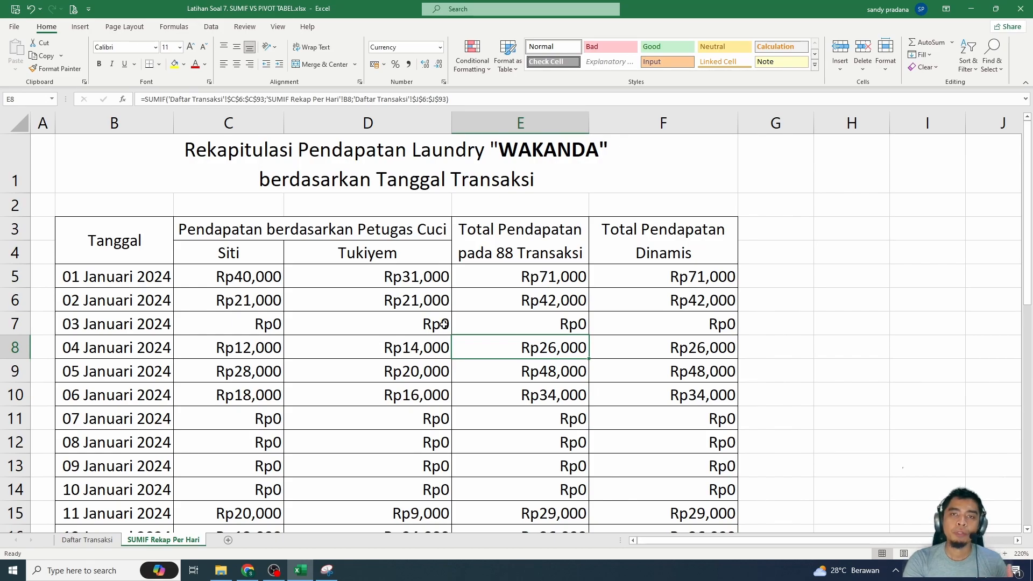
- Create a PivotTable on a new worksheet from the transaction table B5:J95 in Daftar Transaksi
key(ctrl+Page_Up)
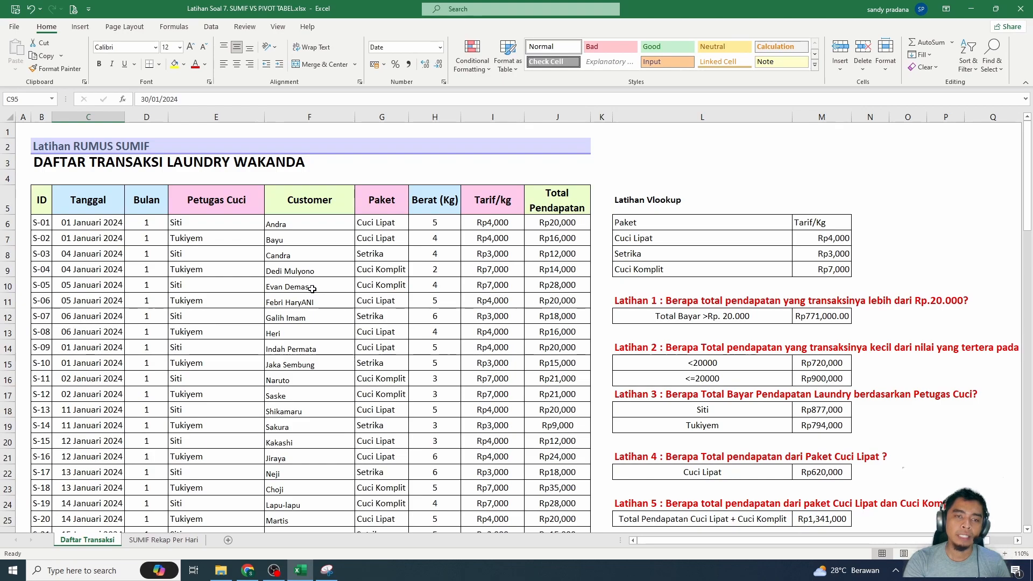
key(ctrl+a)
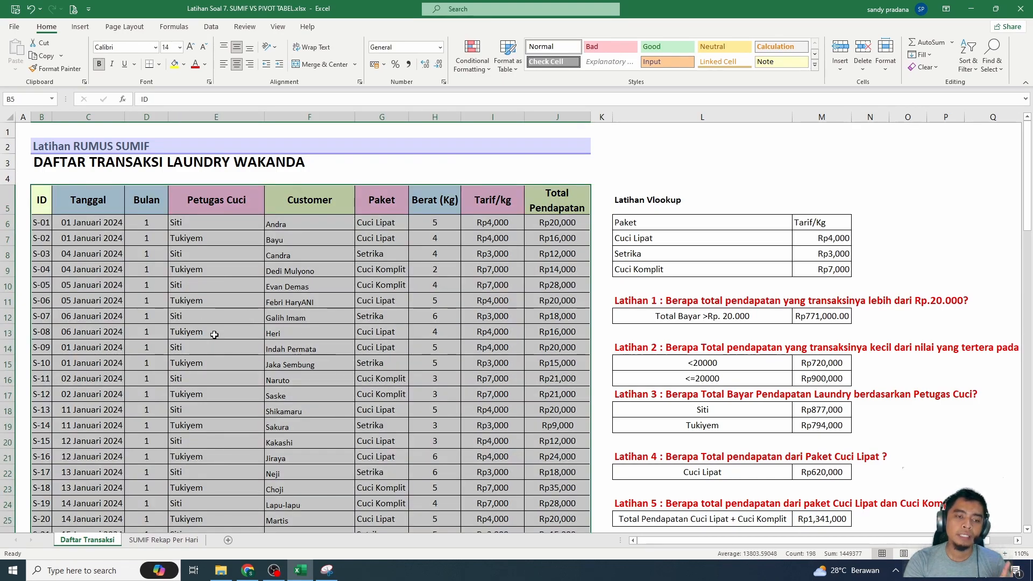
click(214, 333)
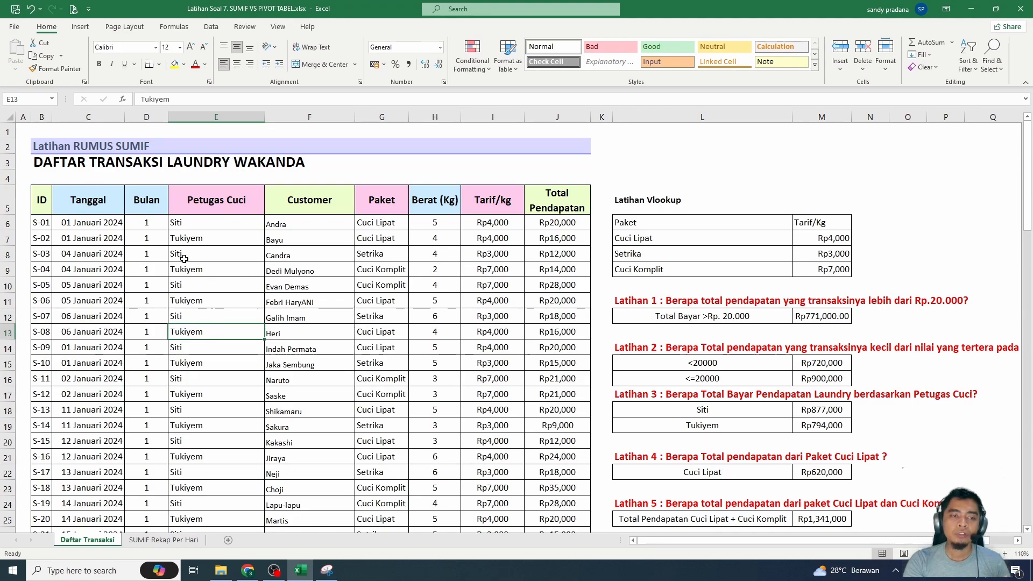
click(81, 28)
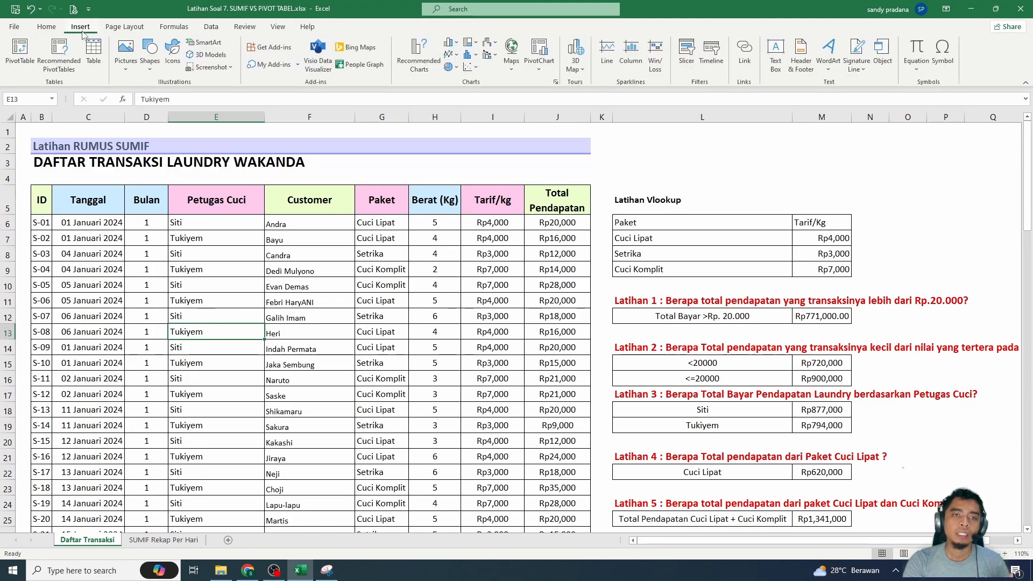
click(25, 65)
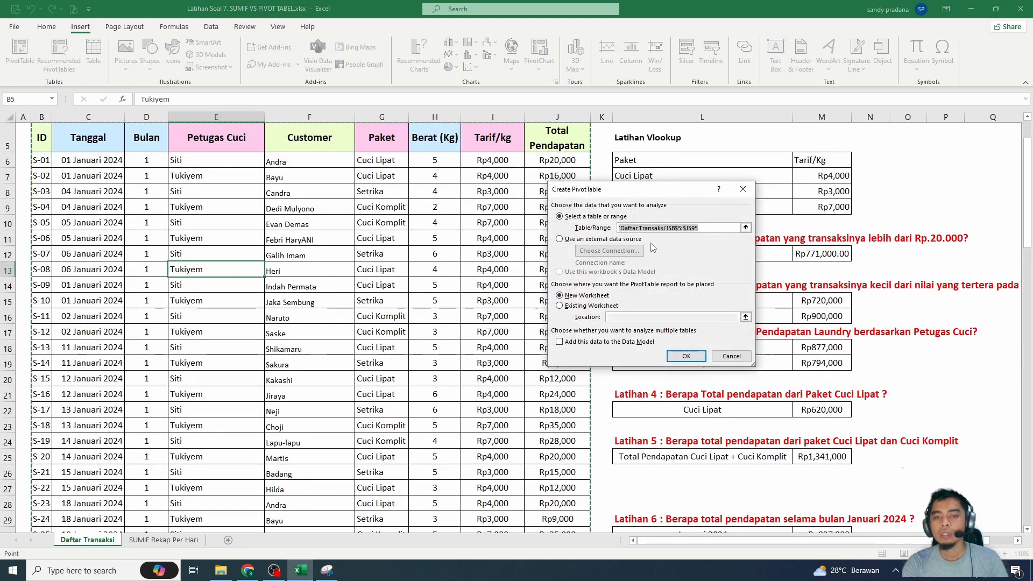
scroll(417, 302, down, 20)
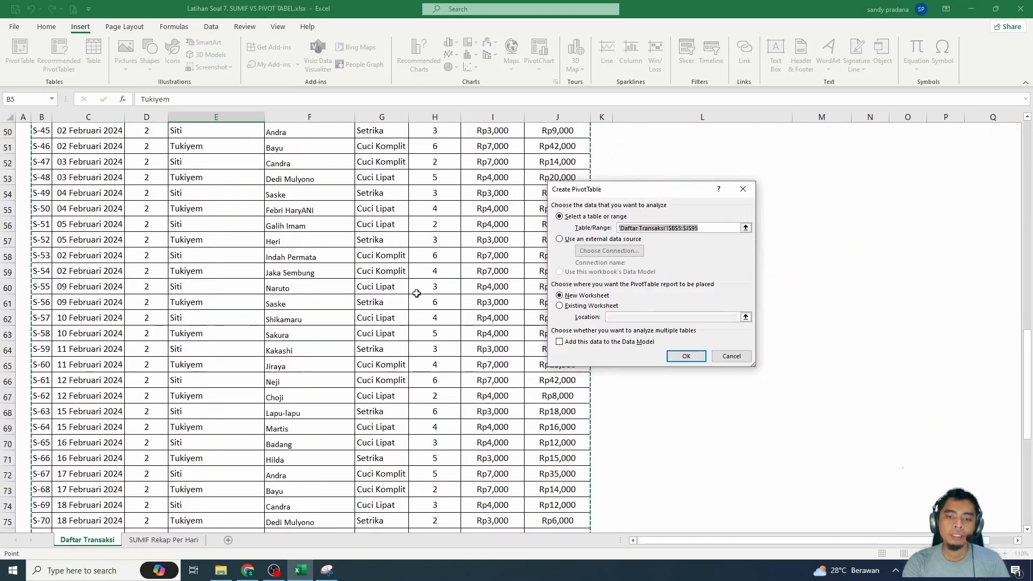
scroll(416, 302, up, 20)
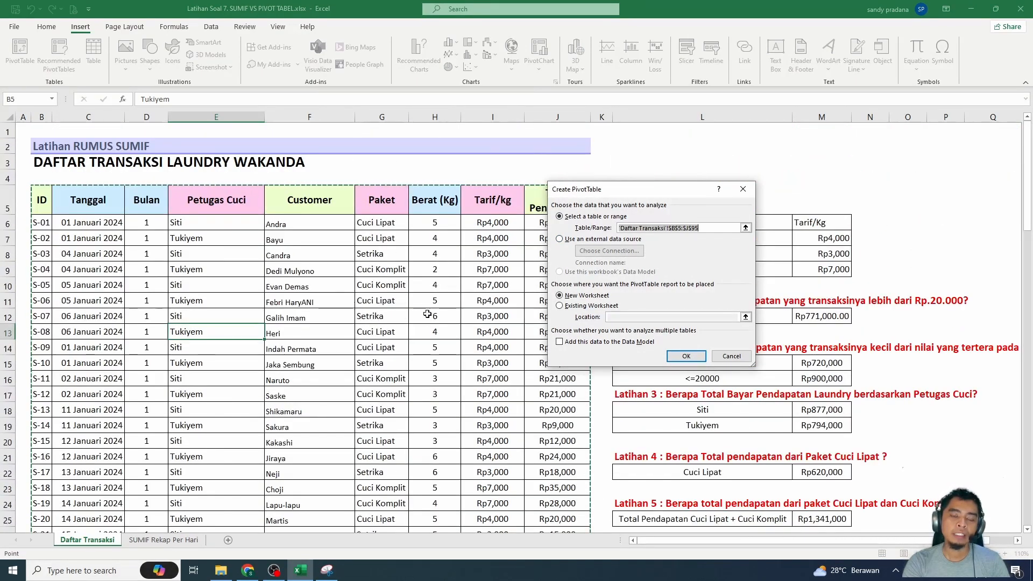
scroll(431, 314, down, 13)
scroll(432, 315, down, 14)
scroll(438, 312, up, 20)
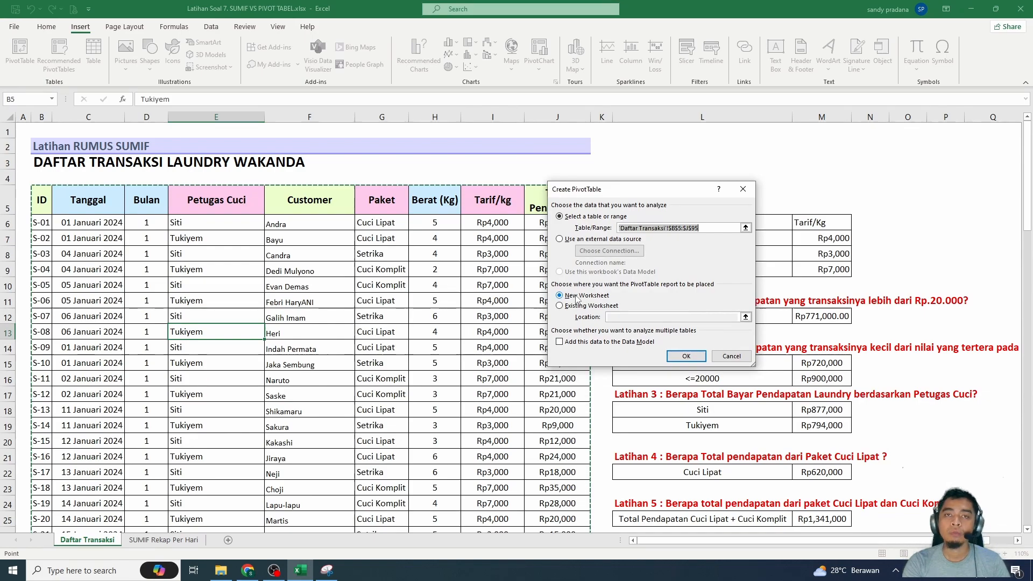
click(686, 356)
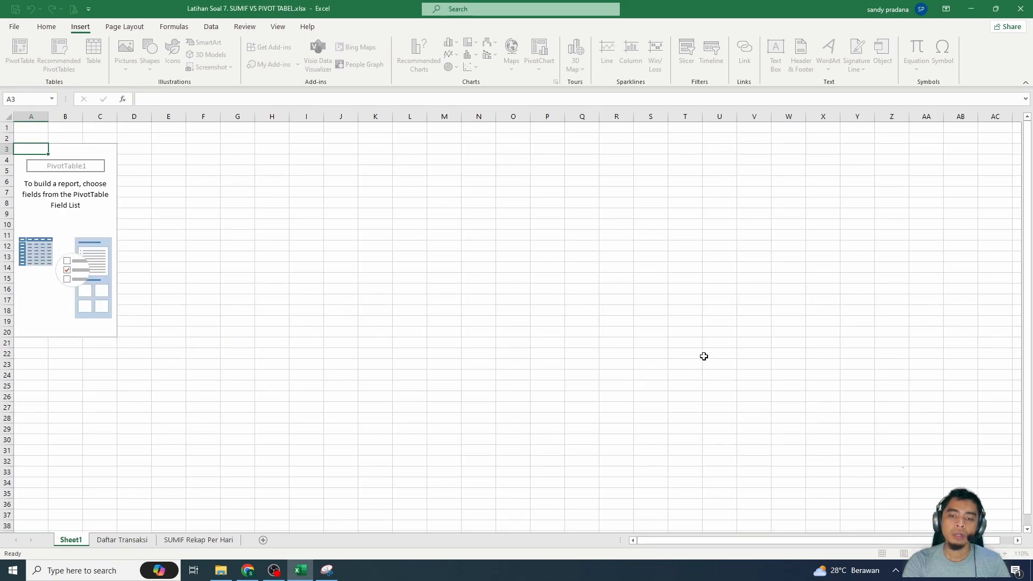
- Lay out the PivotTable with Tanggal in rows, Petugas Cuci in columns and Total Pendapatan in values
drag(866, 196, 882, 479)
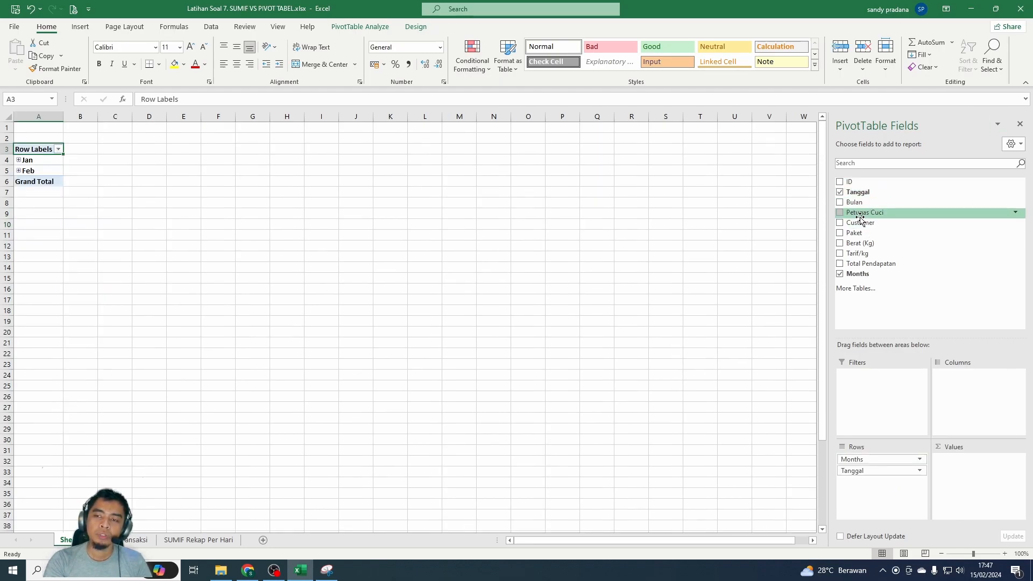
drag(860, 217, 977, 395)
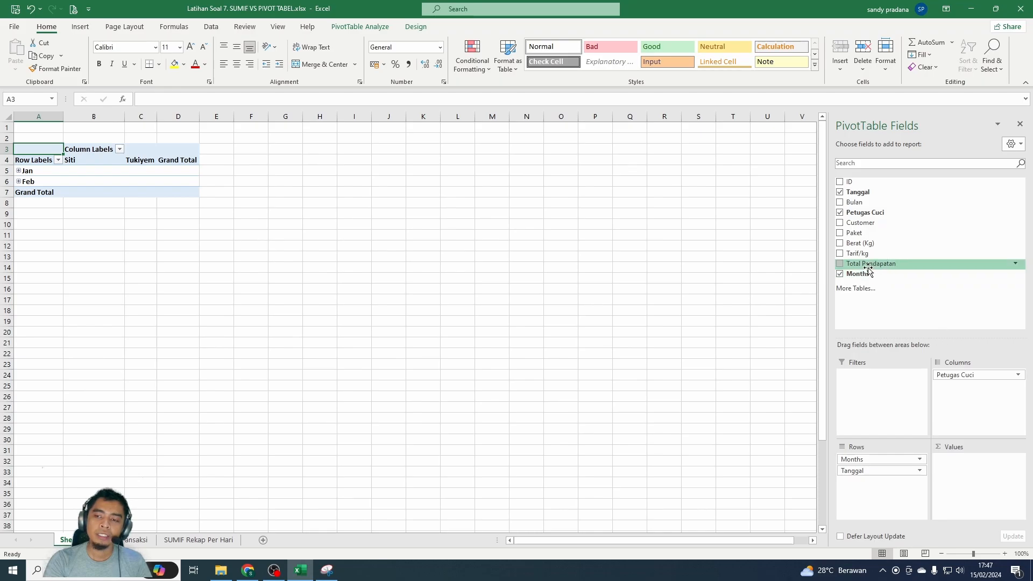
drag(854, 266, 976, 479)
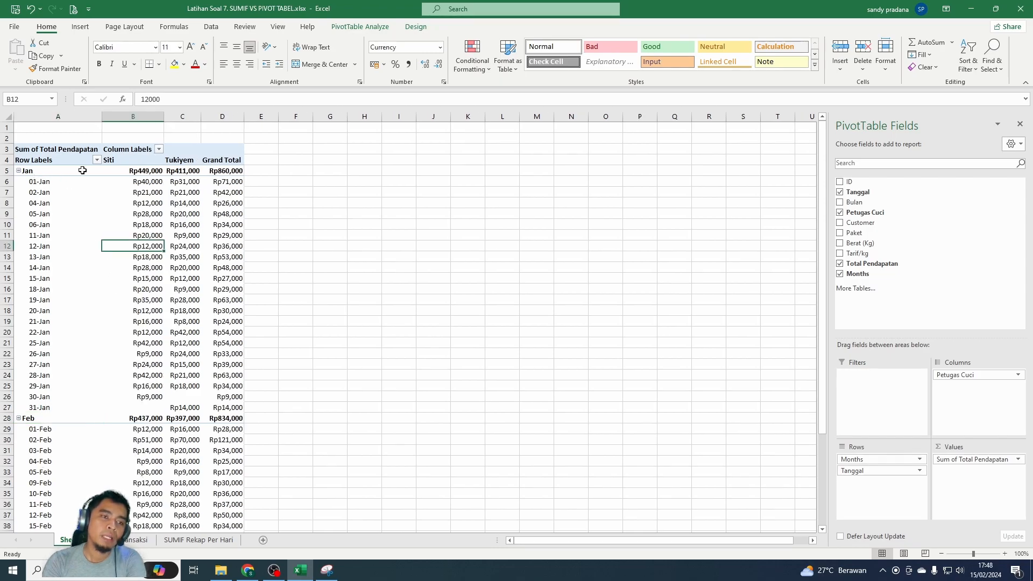
mouse_move(231, 173)
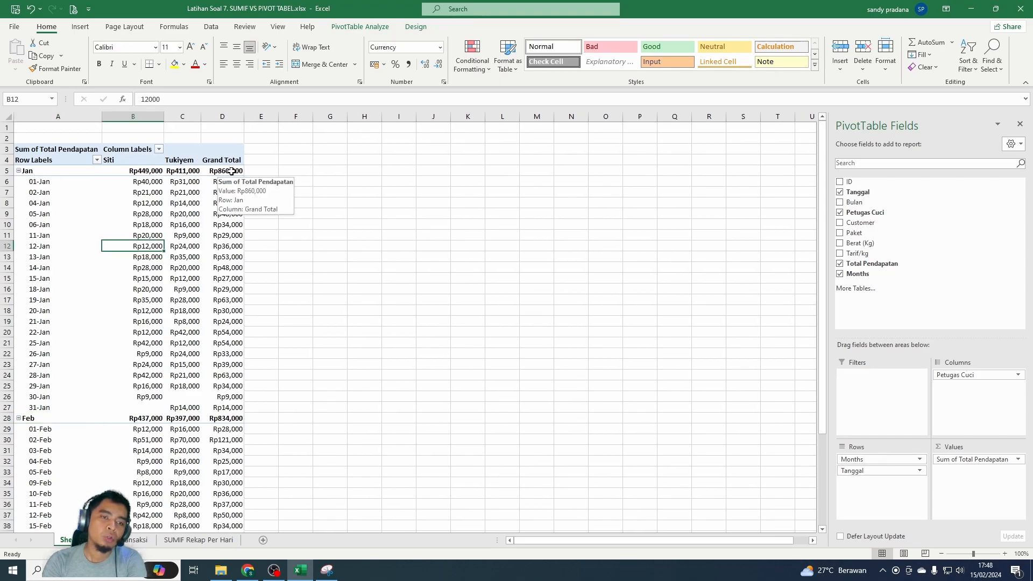
click(142, 171)
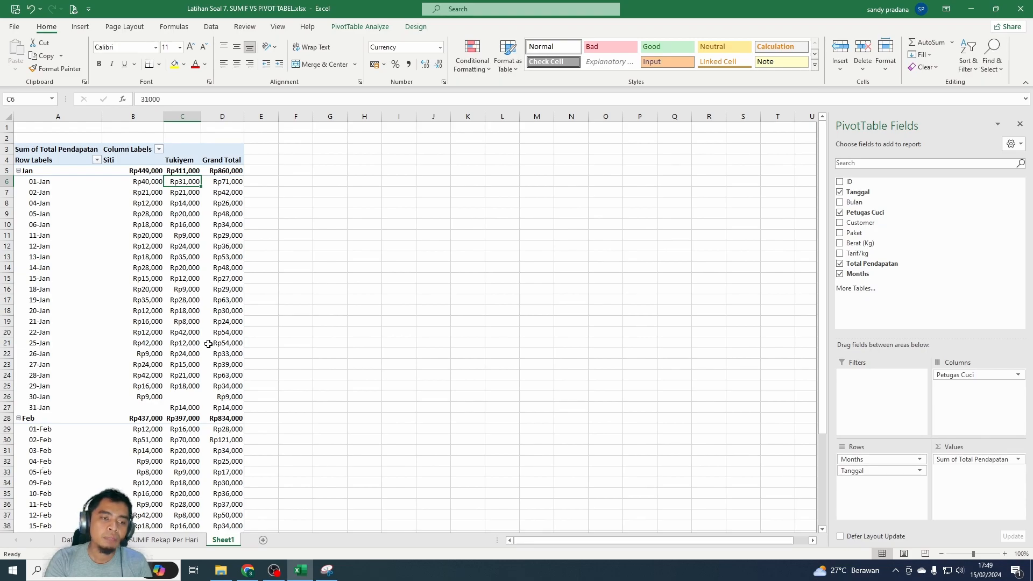
- Examine the end of the Daftar Transaksi list against the PivotTable on Sheet1
click(67, 540)
scroll(296, 362, down, 7)
scroll(219, 392, up, 5)
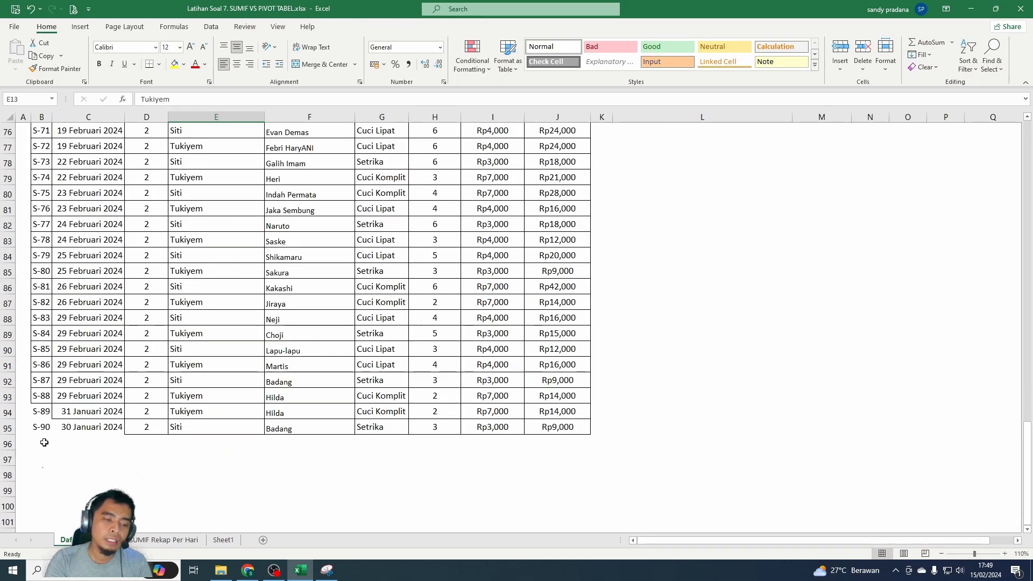
click(44, 442)
click(224, 540)
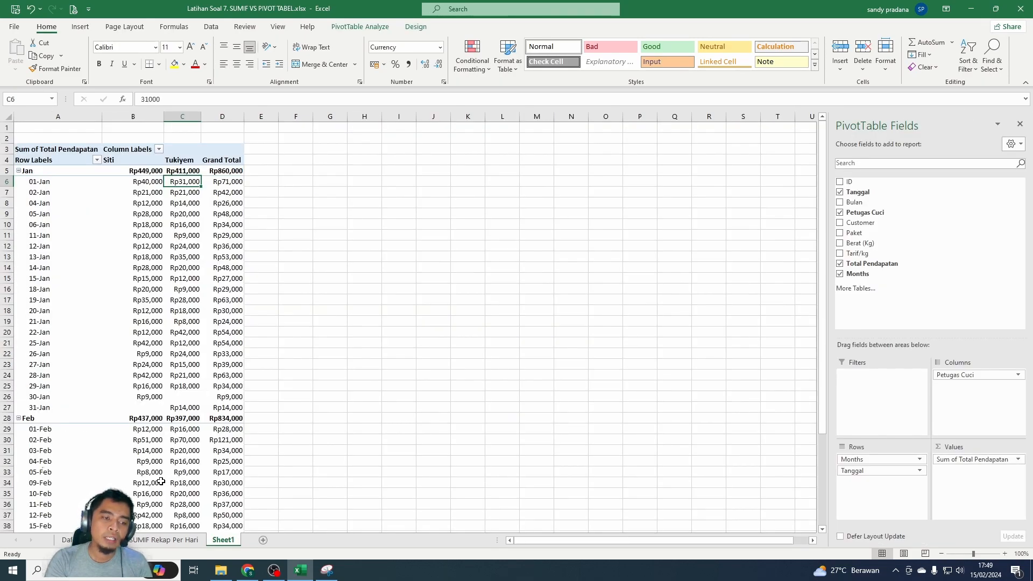
click(67, 540)
scroll(253, 366, up, 8)
scroll(224, 531, down, 4)
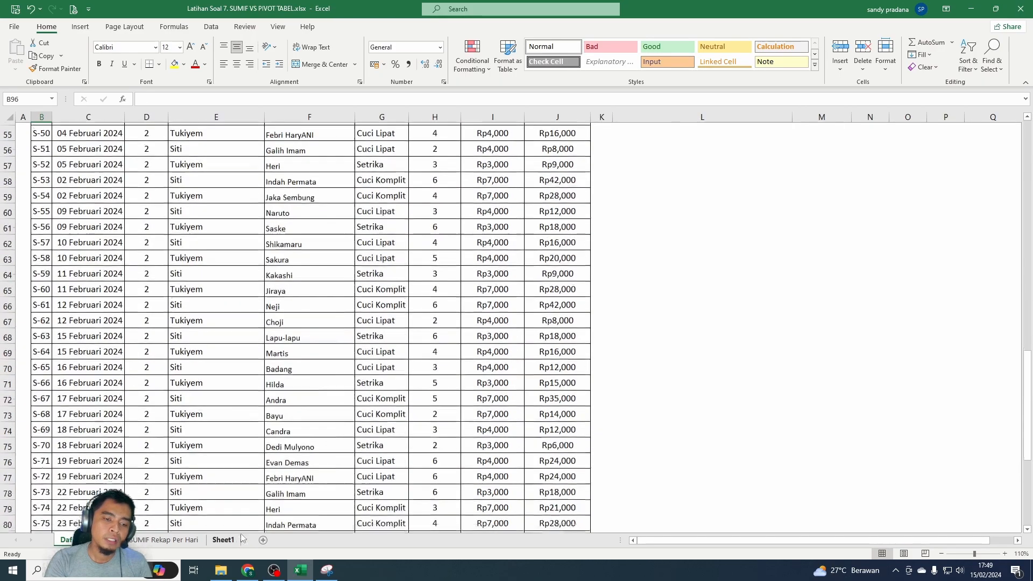
scroll(219, 523, down, 7)
scroll(179, 468, up, 1)
click(223, 540)
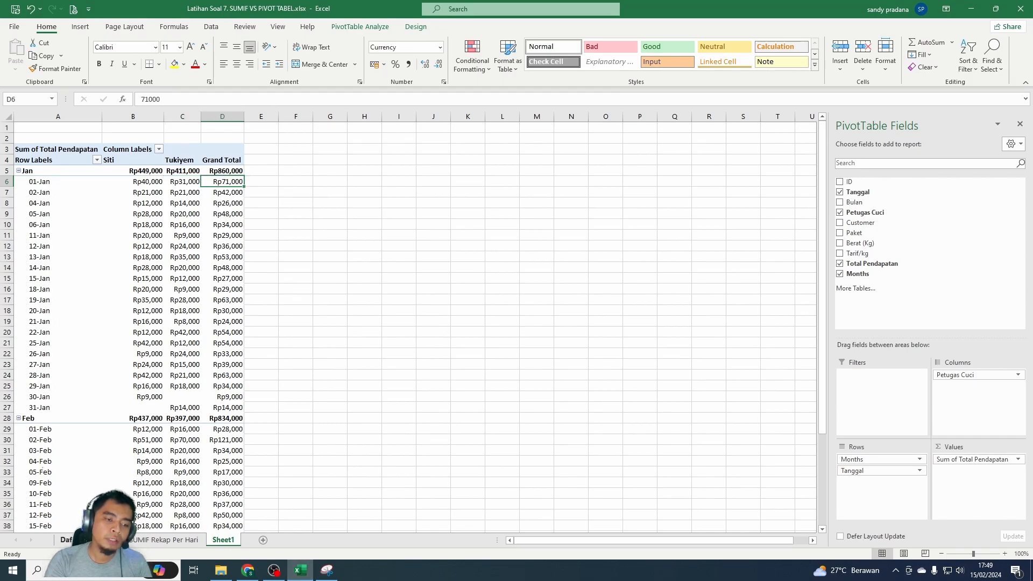
- Start a new transaction in row 96 of Daftar Transaksi with ID S-91, date 01/01/2024 and Bulan 2
click(67, 540)
text(S-91)
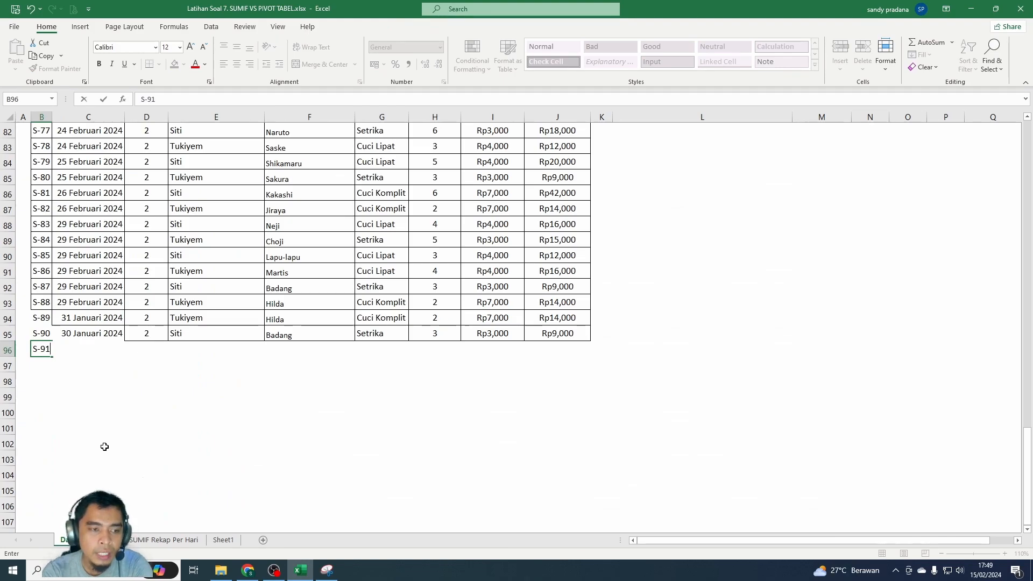
key(Tab)
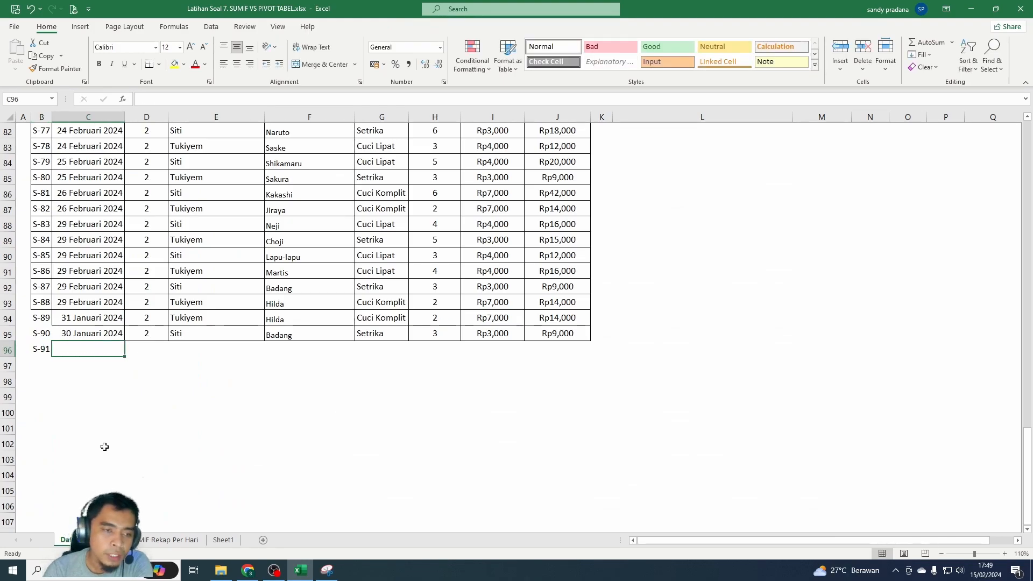
text(1.1)
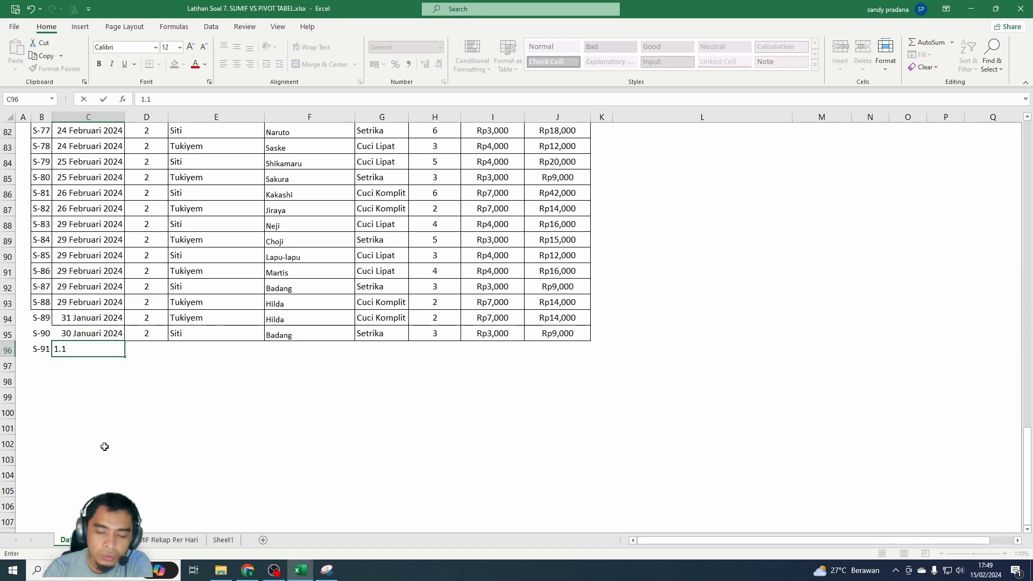
text(/01/2024)
key(Tab)
text(2)
key(Tab)
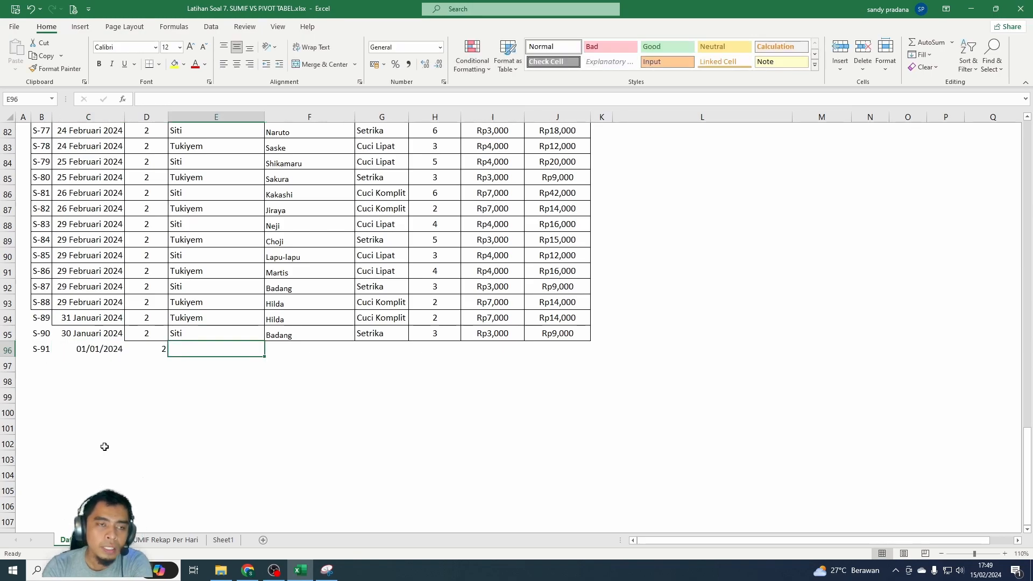
- Complete transaction S-91 with the washer's name, Customer as the customer, package Setrika and a weight of 4 kg
text(Siti)
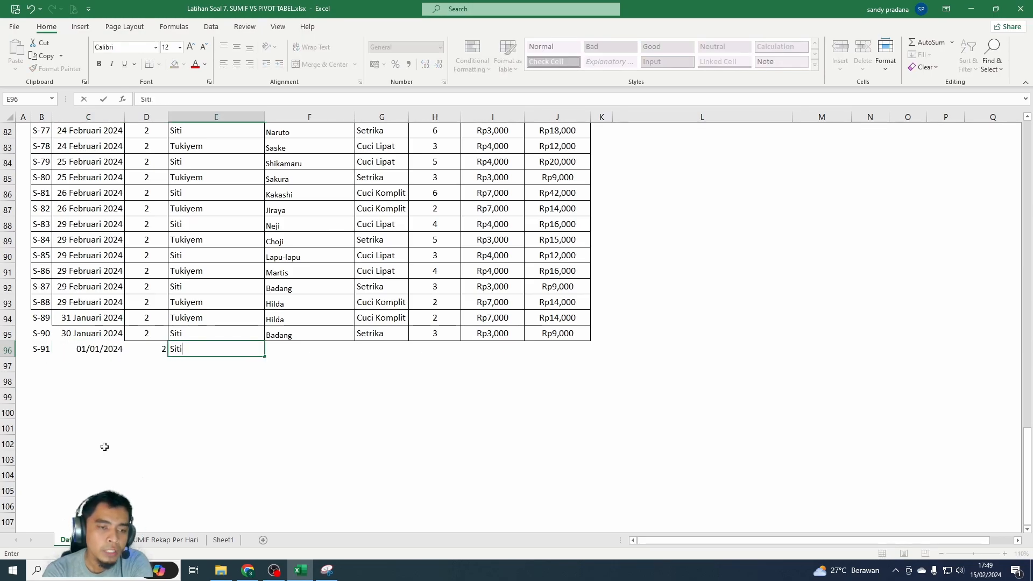
key(Tab)
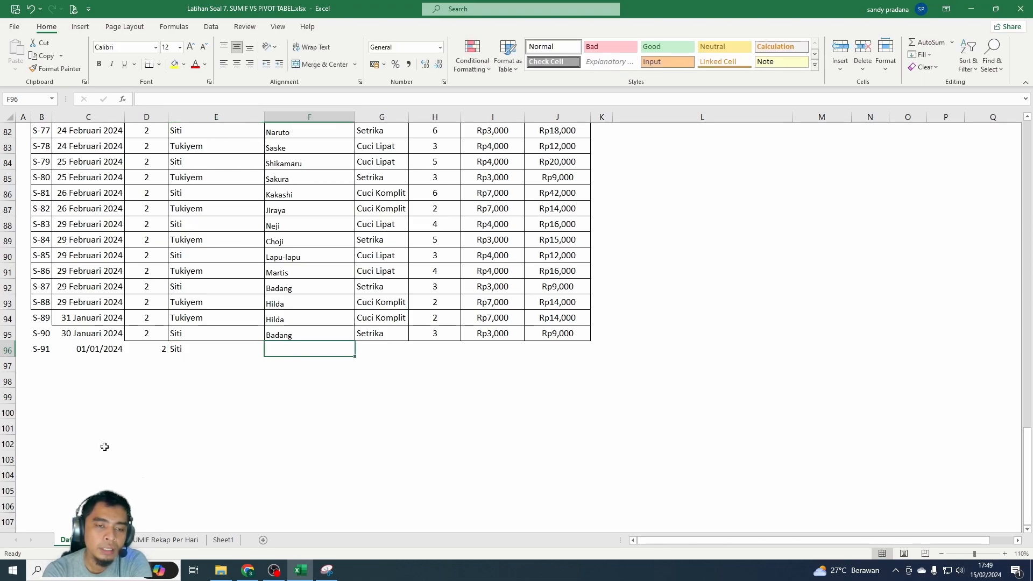
text(Customer)
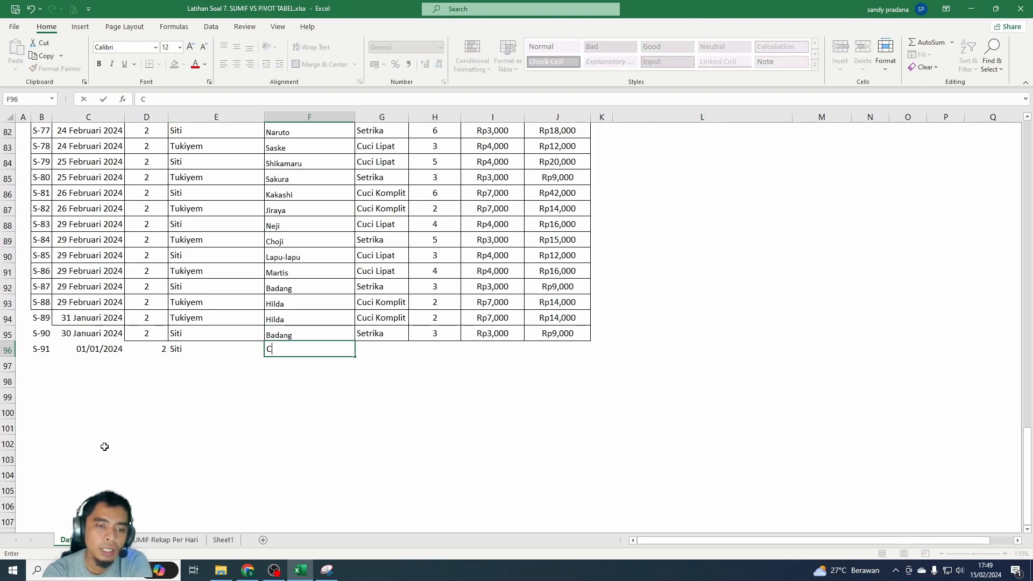
key(Tab)
text(Setrika)
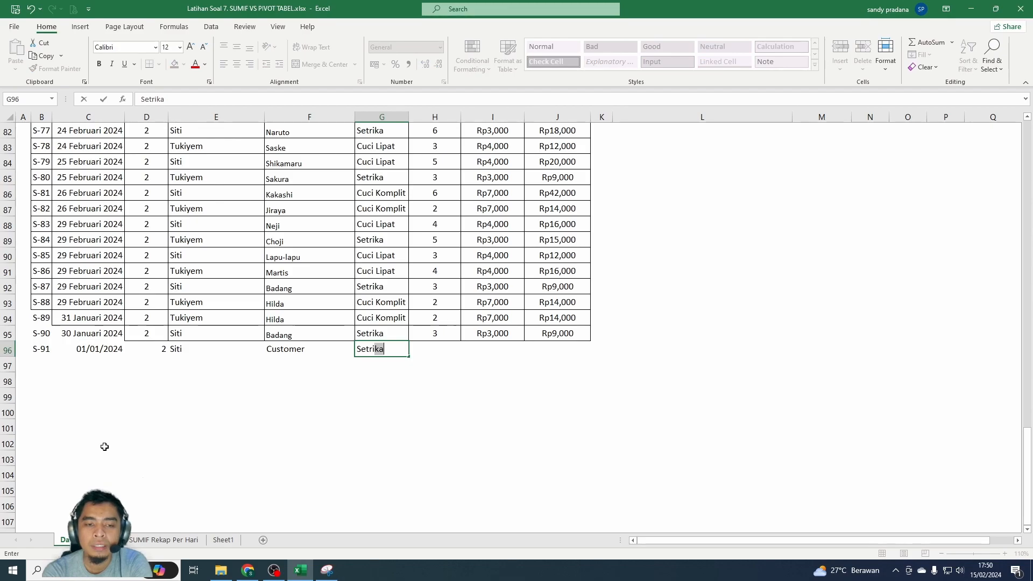
key(Tab)
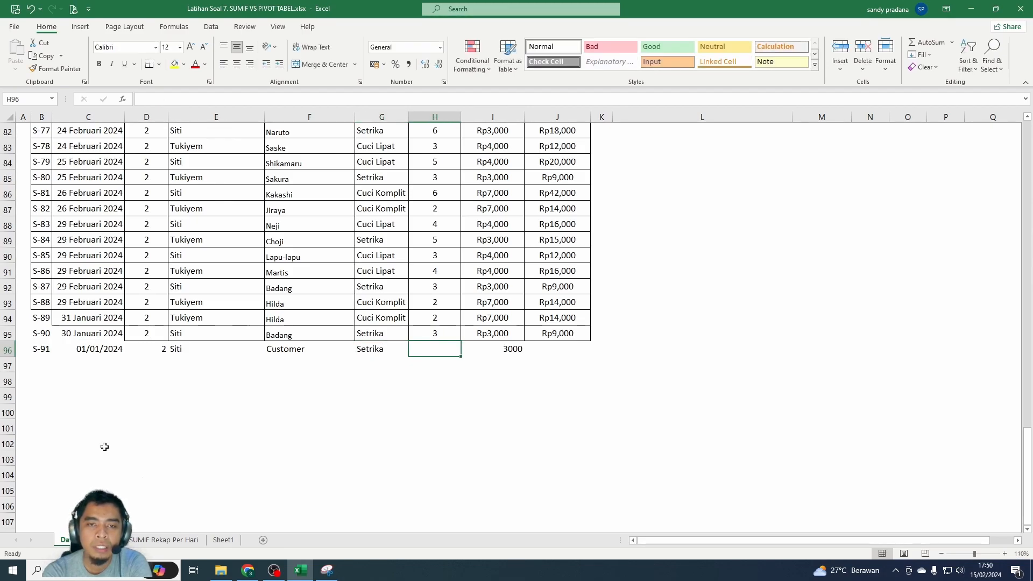
text(4)
key(Tab)
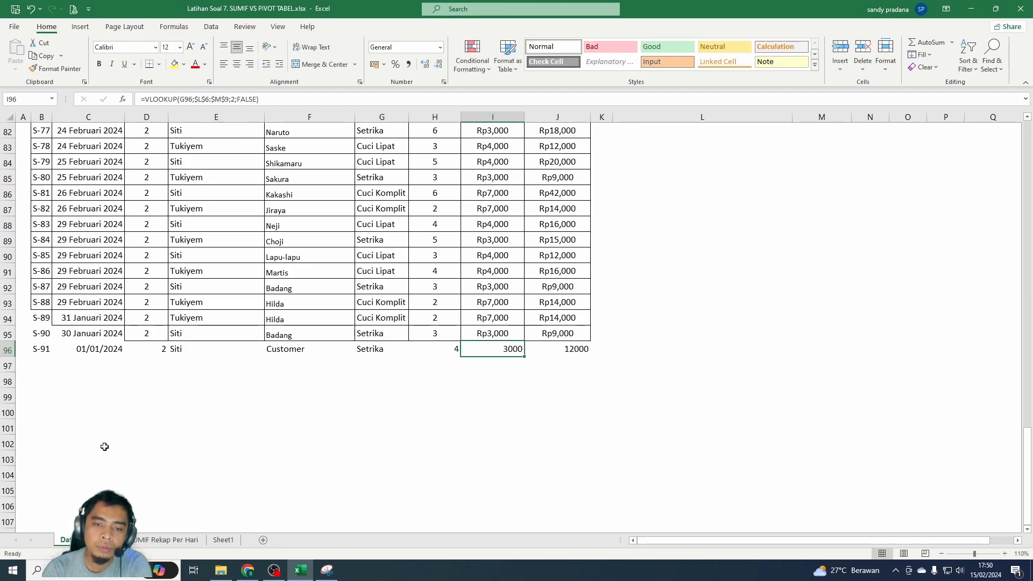
key(Tab)
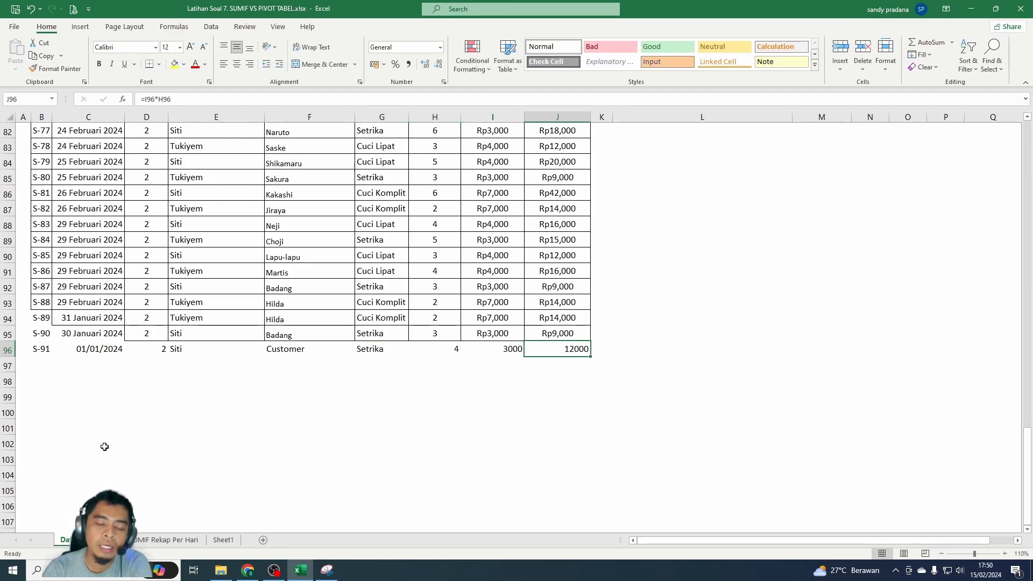
- Refresh the PivotTable on Sheet1 to try to bring in transaction S-91
click(222, 541)
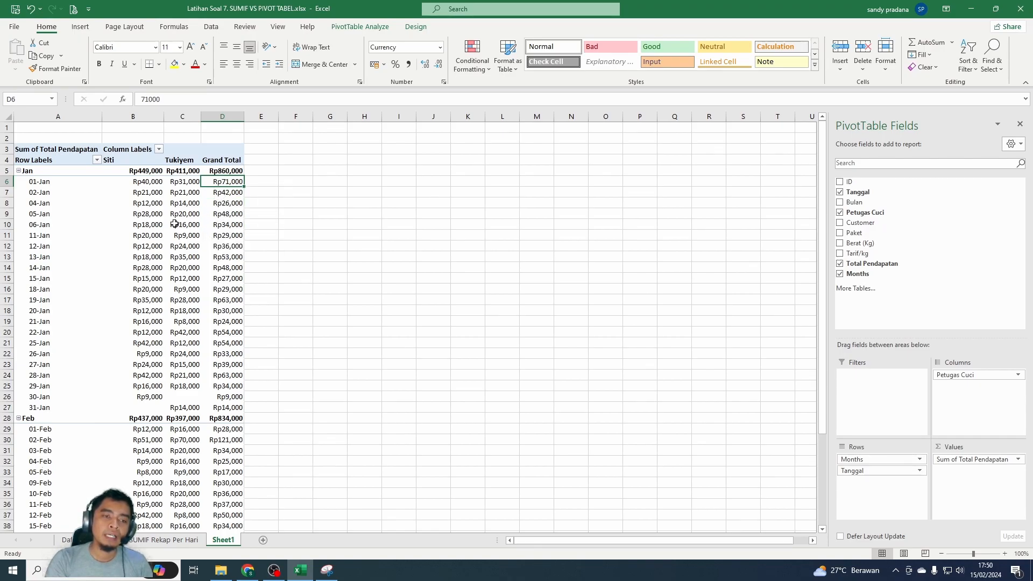
click(186, 205)
right_click(183, 235)
click(213, 286)
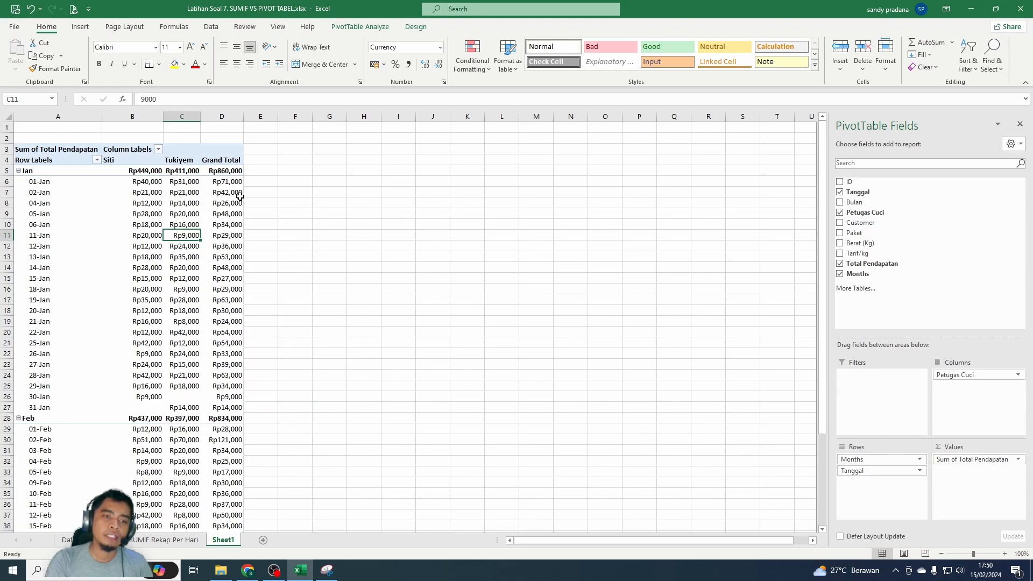
right_click(176, 280)
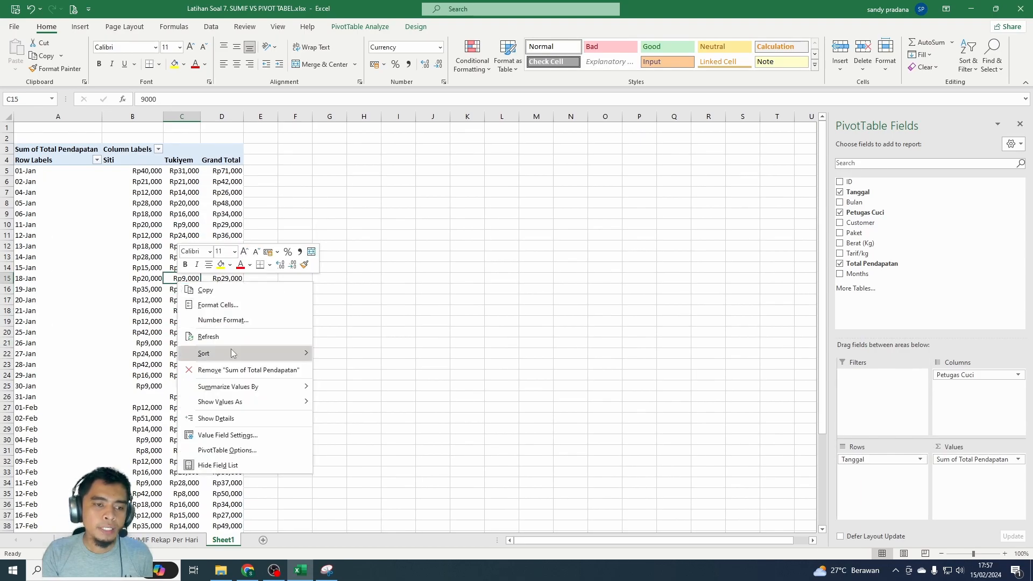
click(222, 338)
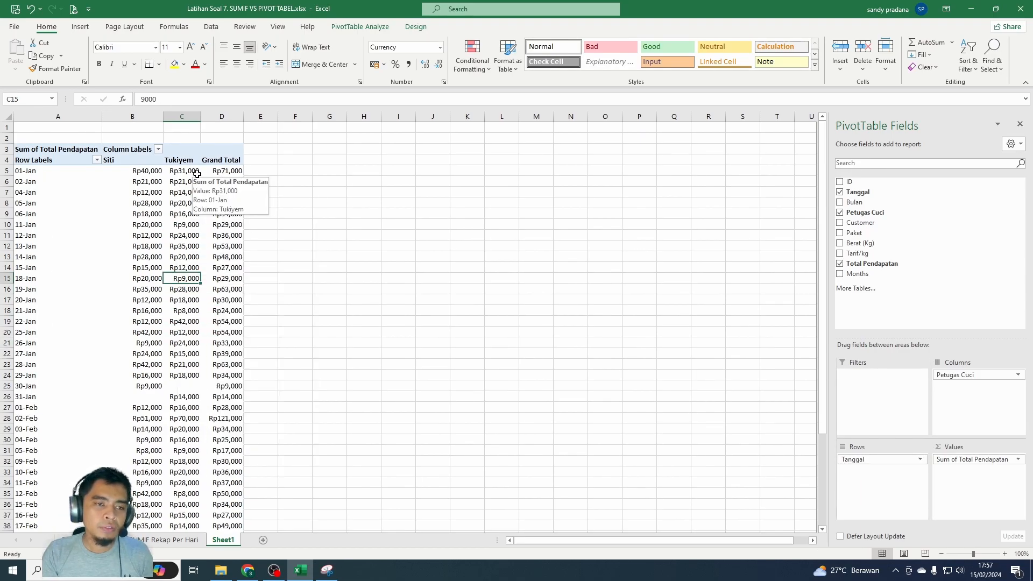
- Check the PivotTable's data source range against the last transaction rows of Daftar Transaksi without changing it
click(227, 173)
scroll(231, 282, down, 4)
scroll(171, 258, up, 4)
click(353, 29)
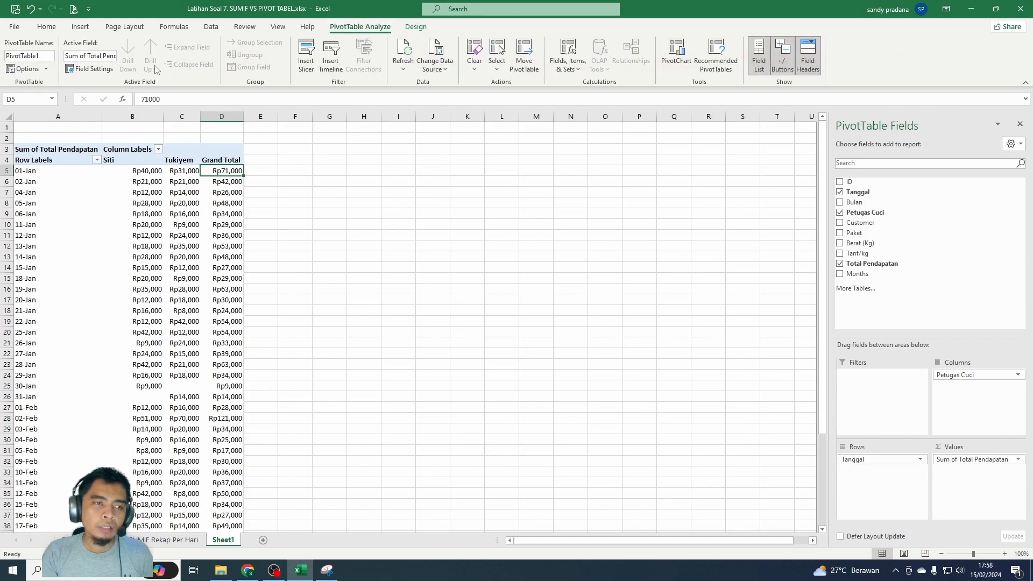
click(435, 64)
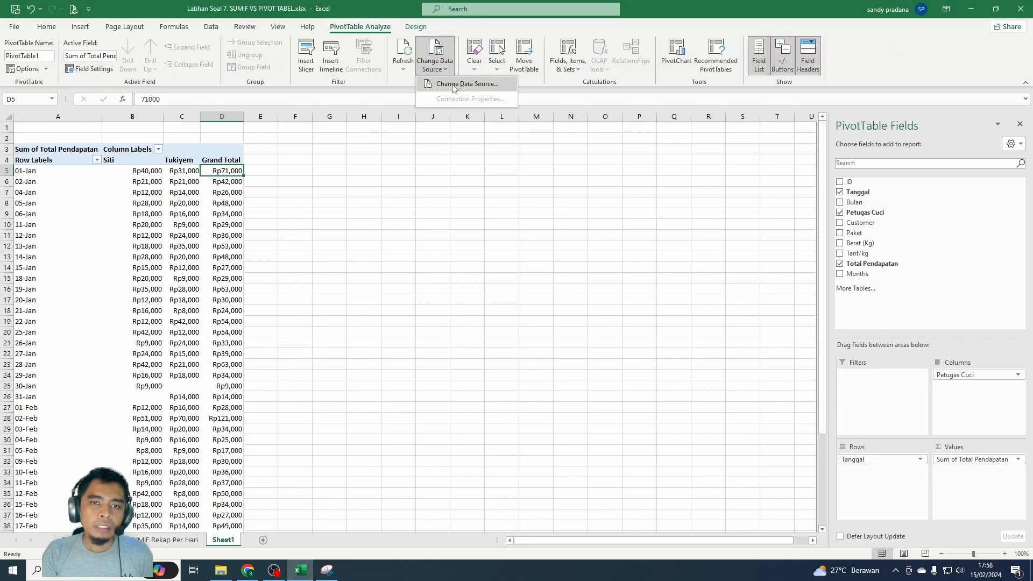
click(453, 100)
scroll(379, 247, down, 20)
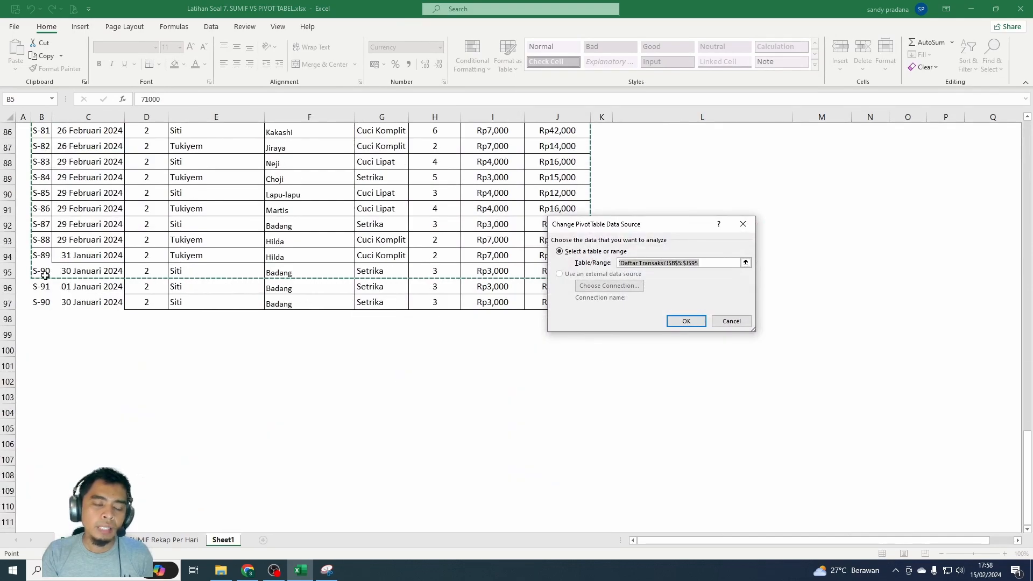
click(725, 322)
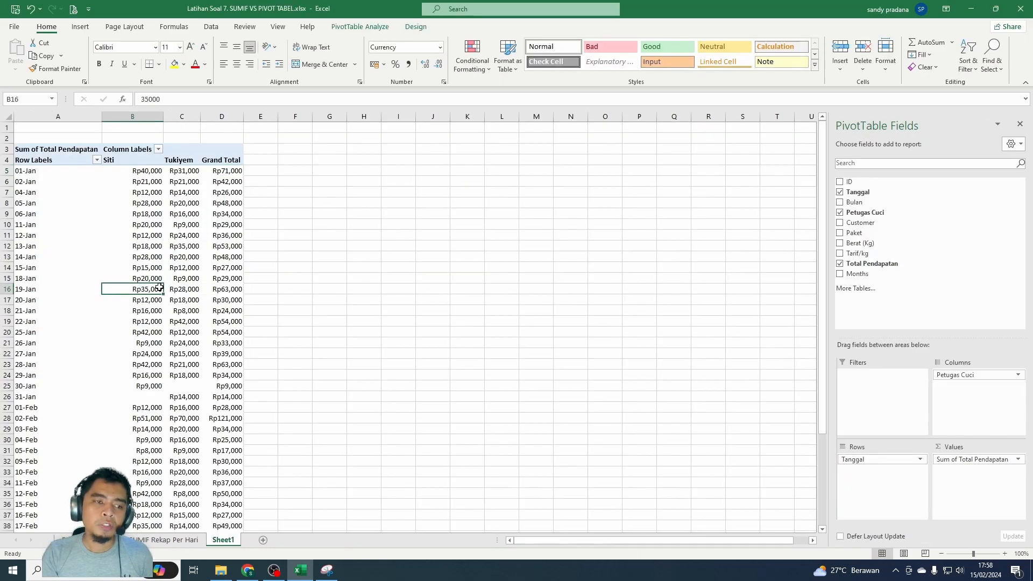
- Change the PivotTable's data source to 'Daftar Transaksi'!$B$5:$J$1048576, running from the header row to the sheet's last row
click(172, 212)
right_click(172, 212)
key(Escape)
drag(41, 199, 562, 204)
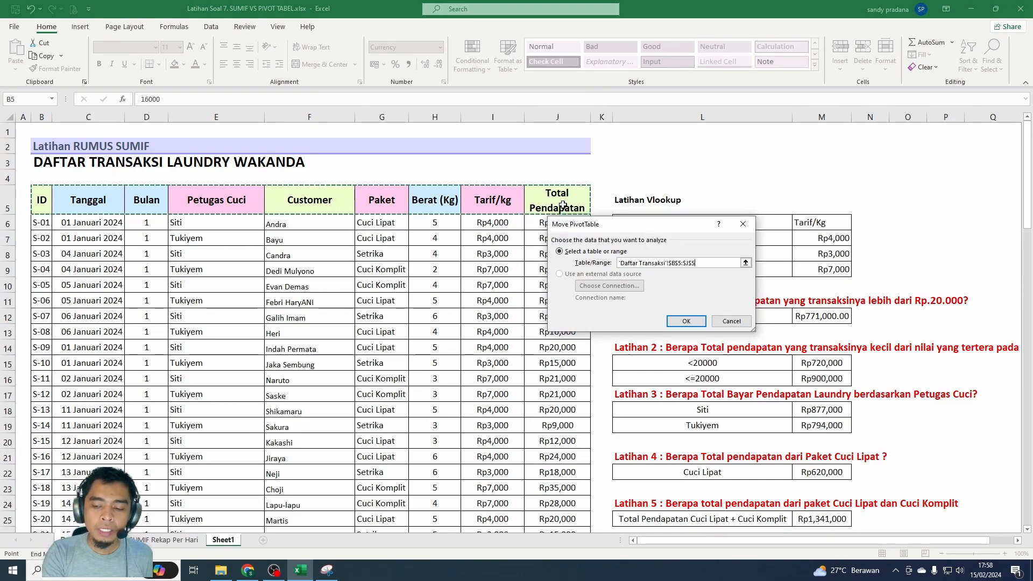
key(ctrl+shift+Down)
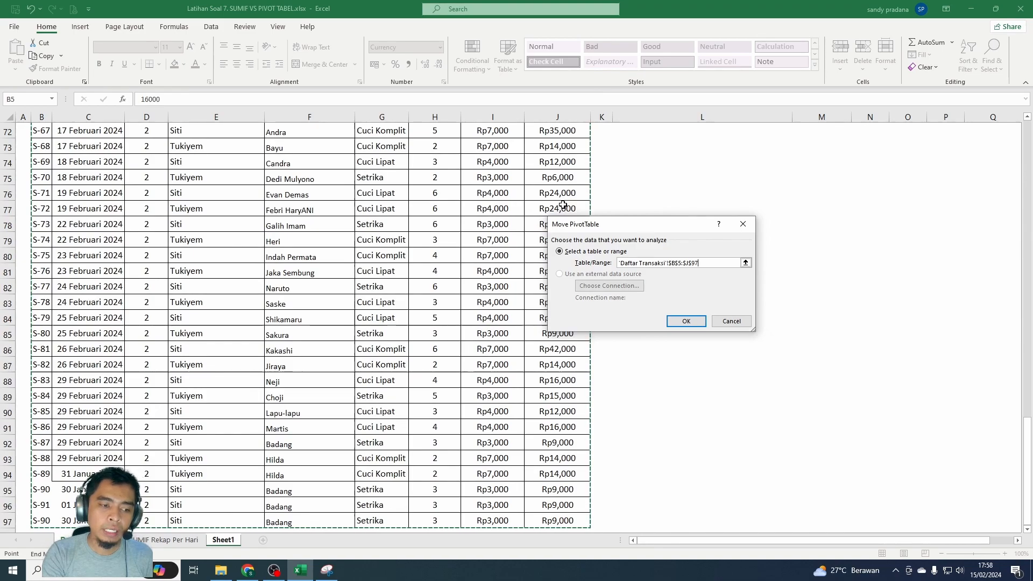
key(ctrl+shift+Down)
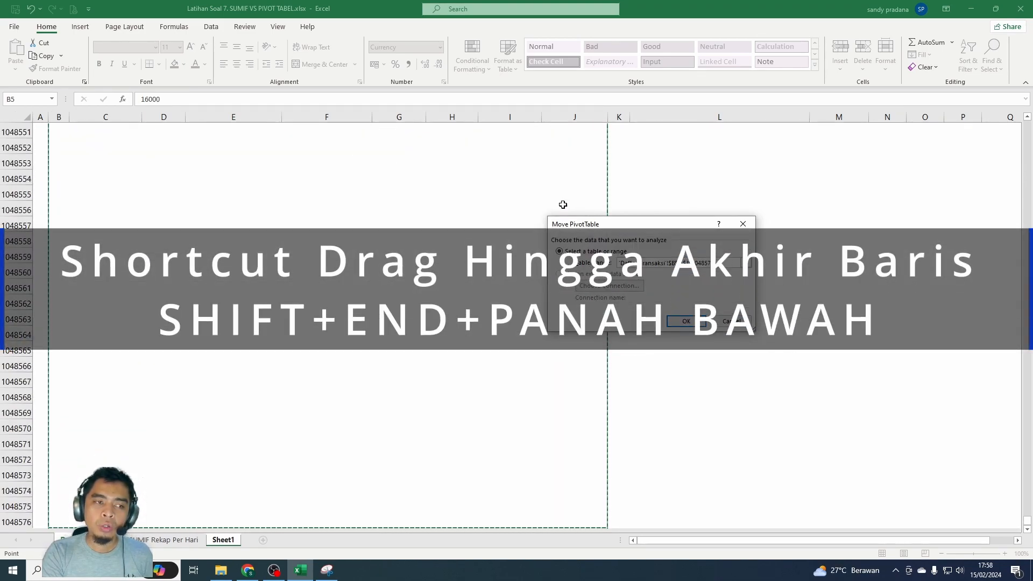
key(ctrl+shift+Up)
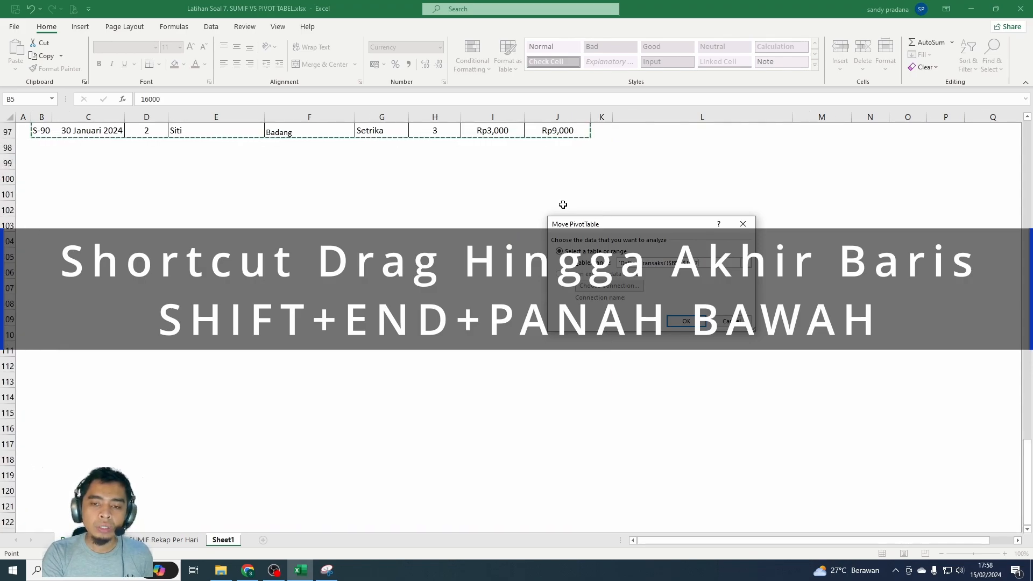
key(End)
key(shift+Down)
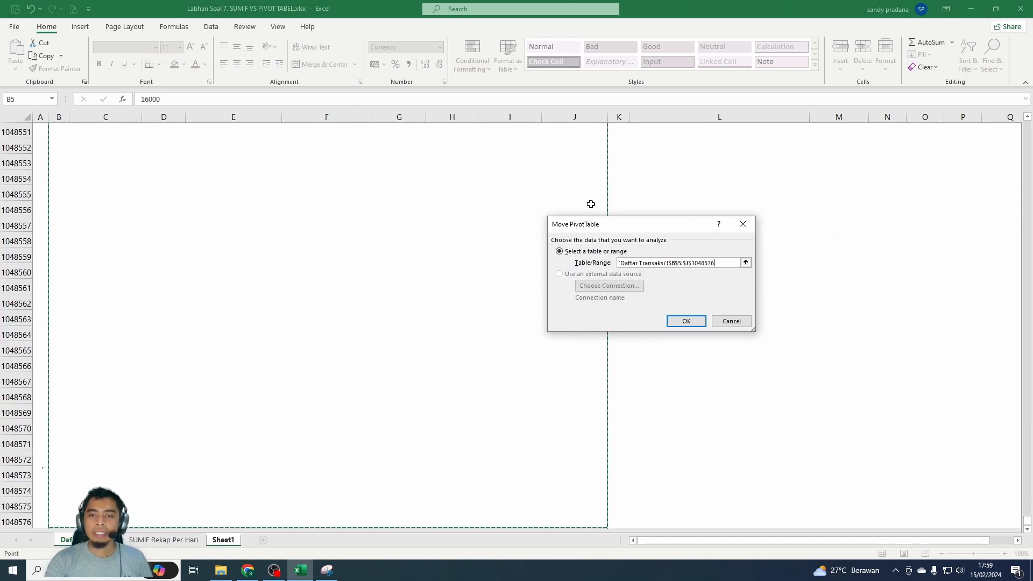
click(686, 322)
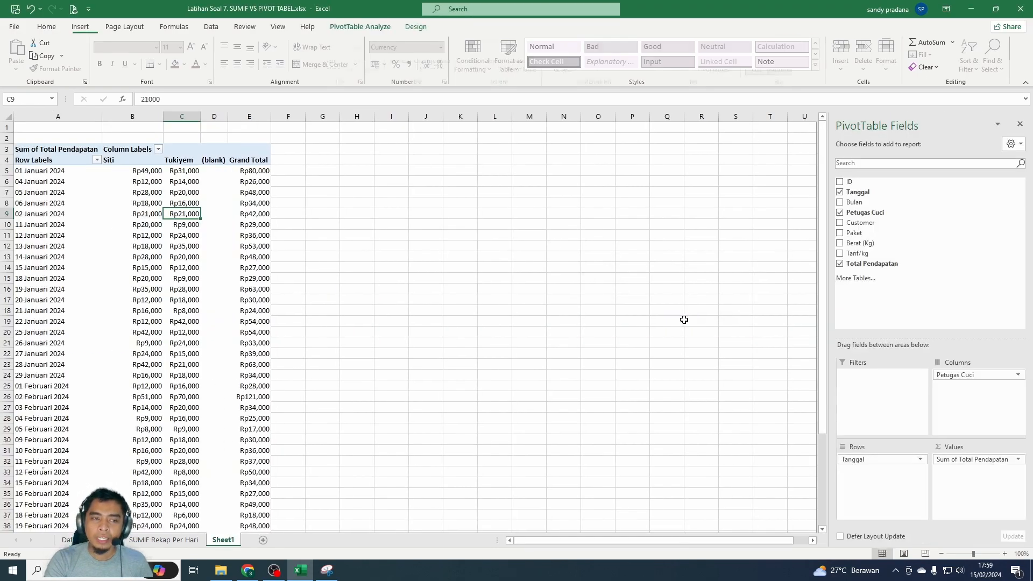
- Compare the PivotTable's 01 Januari and 30 Januari 2024 totals with the last rows of Daftar Transaksi
click(250, 172)
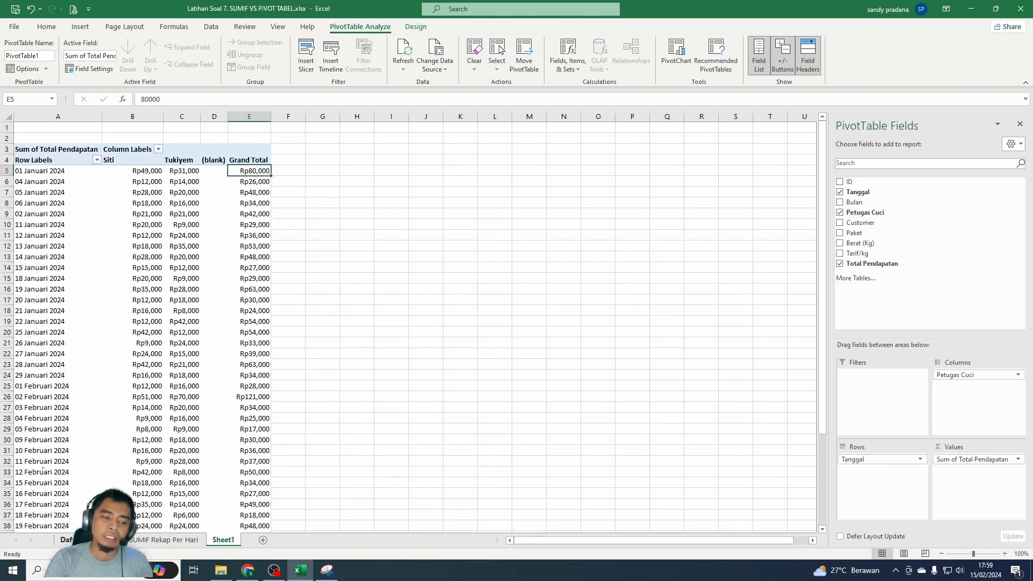
click(65, 540)
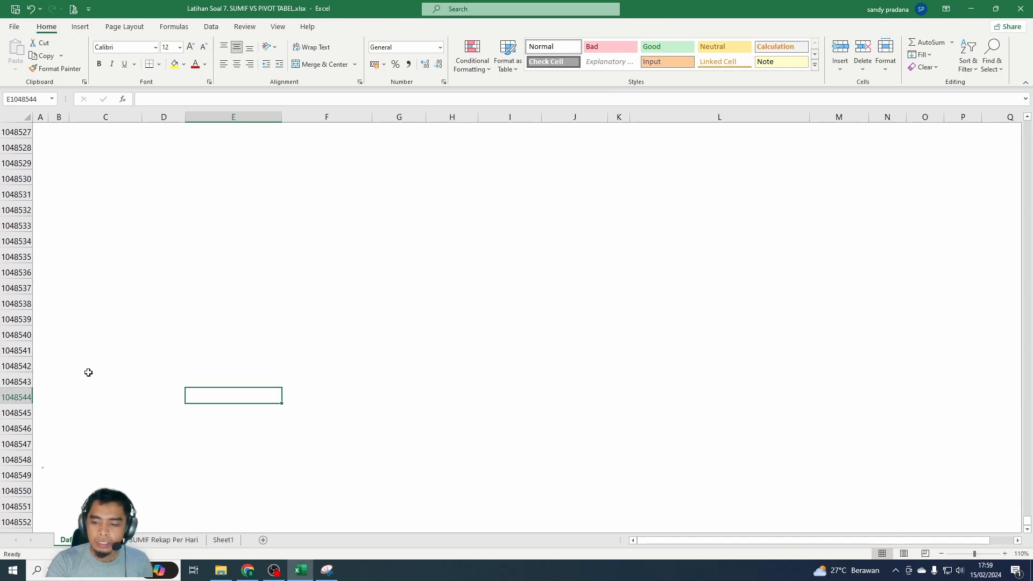
key(ctrl+Up)
scroll(88, 372, up, 5)
click(88, 377)
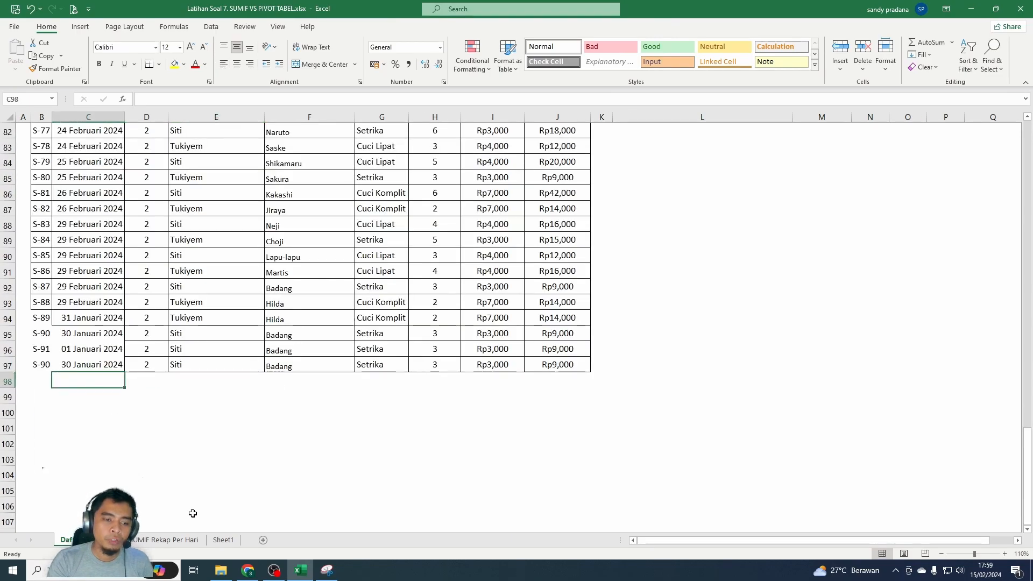
click(224, 540)
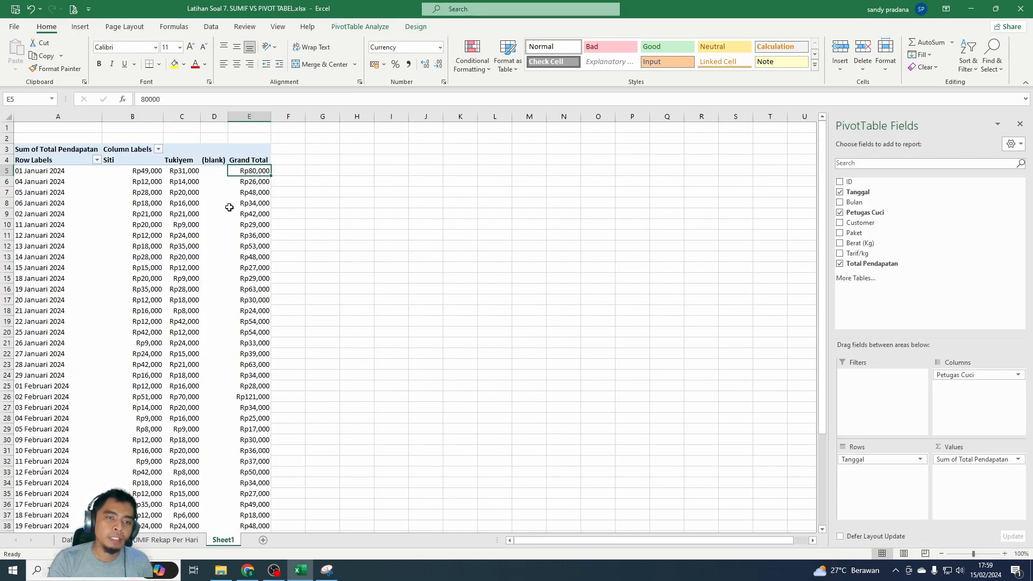
click(218, 206)
scroll(238, 272, down, 10)
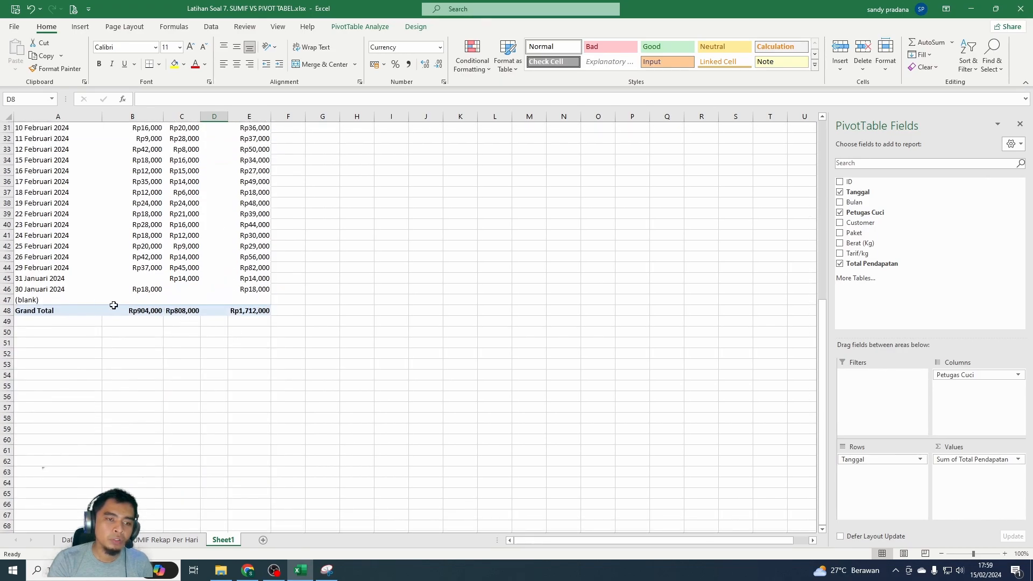
click(38, 289)
click(186, 289)
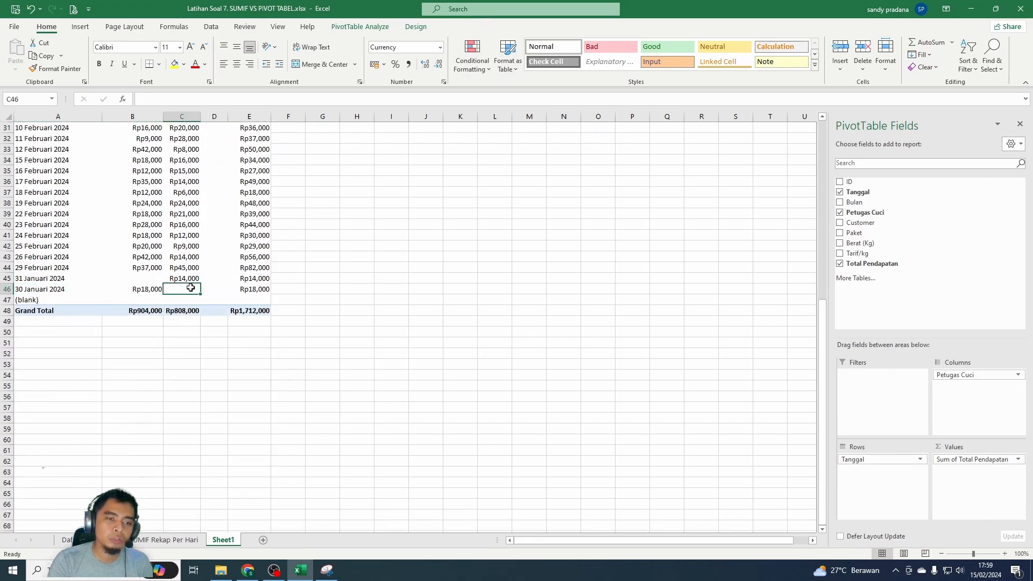
- Add another transaction at the end of Daftar Transaksi by copying the S-84 row
click(96, 540)
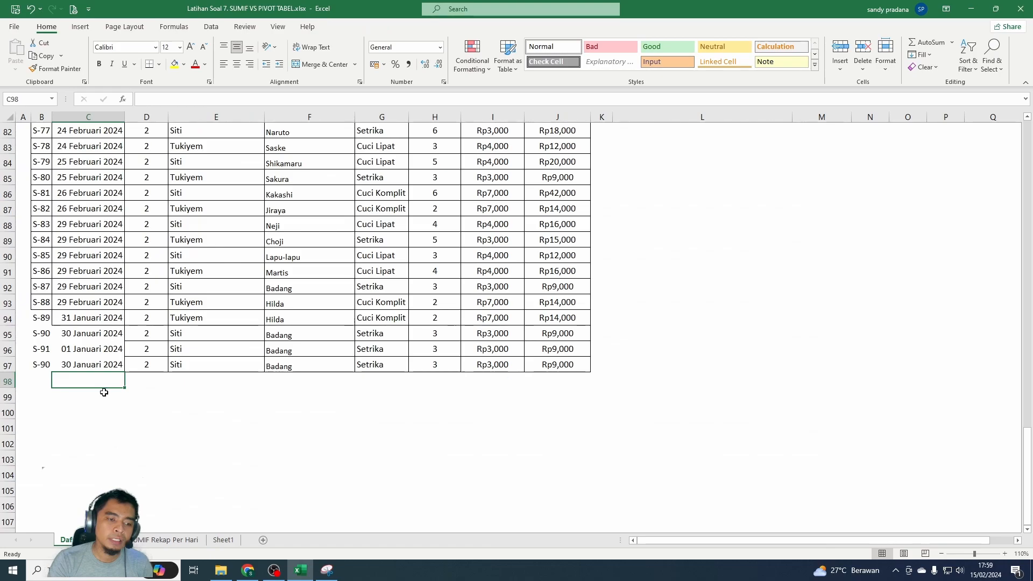
click(48, 365)
key(shift+Right)
key(shift+Right)
key(shift+Right)
drag(40, 365, 545, 366)
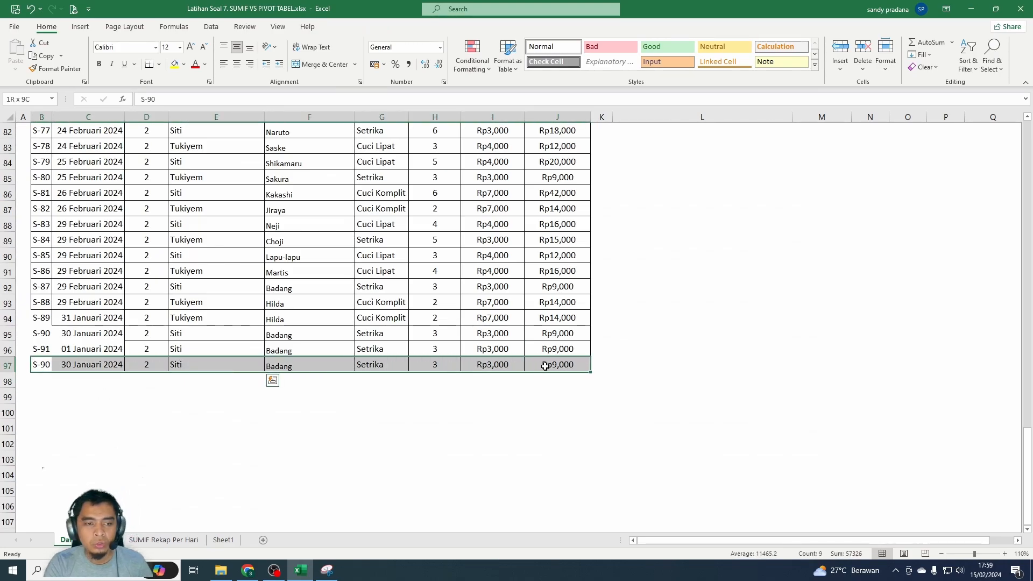
drag(42, 318, 560, 335)
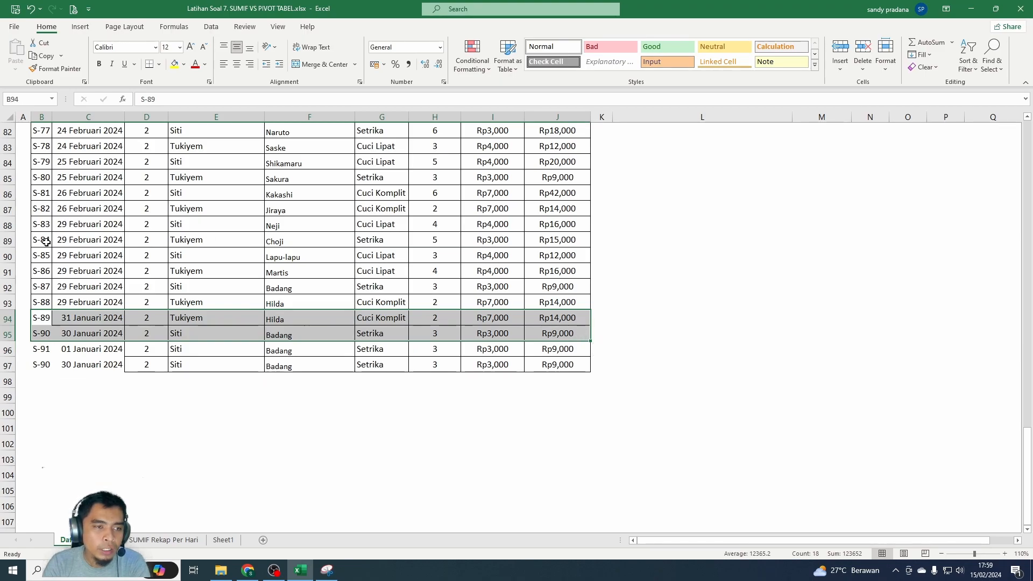
drag(47, 239, 369, 240)
- Refresh the PivotTable on Sheet1 to bring in the added transaction and check its 30 Januari 2024 row
right_click(144, 179)
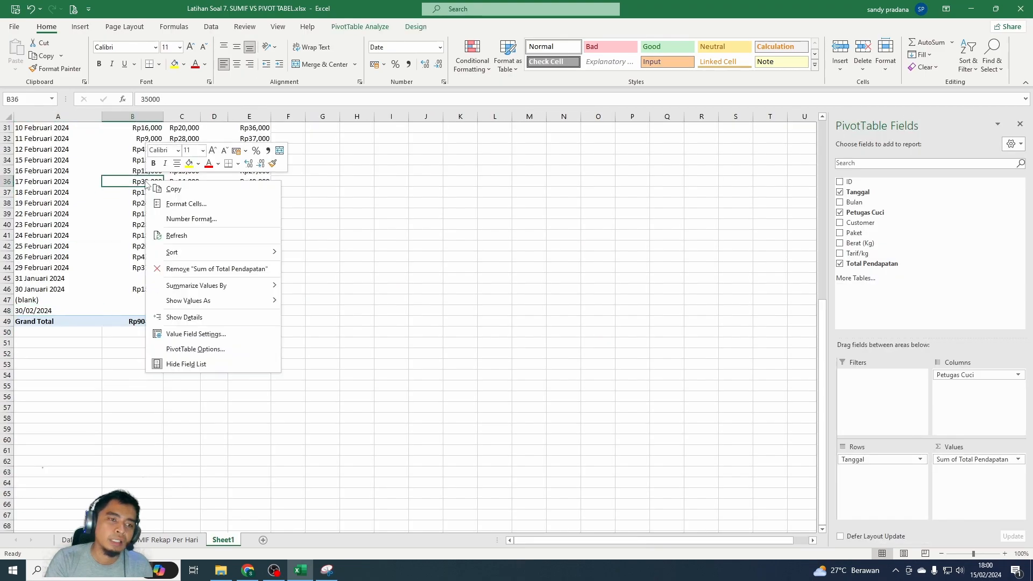
click(167, 235)
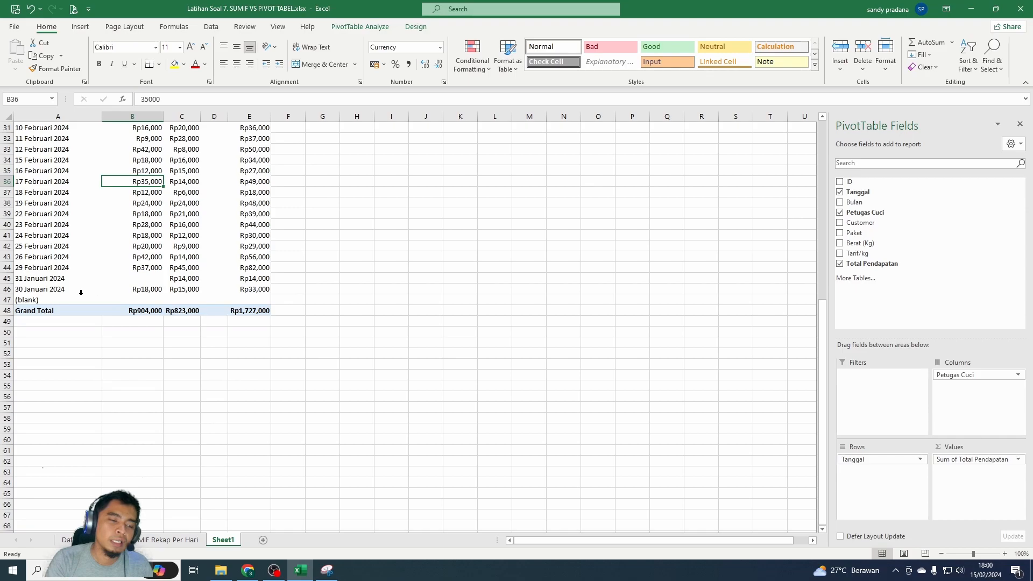
click(177, 293)
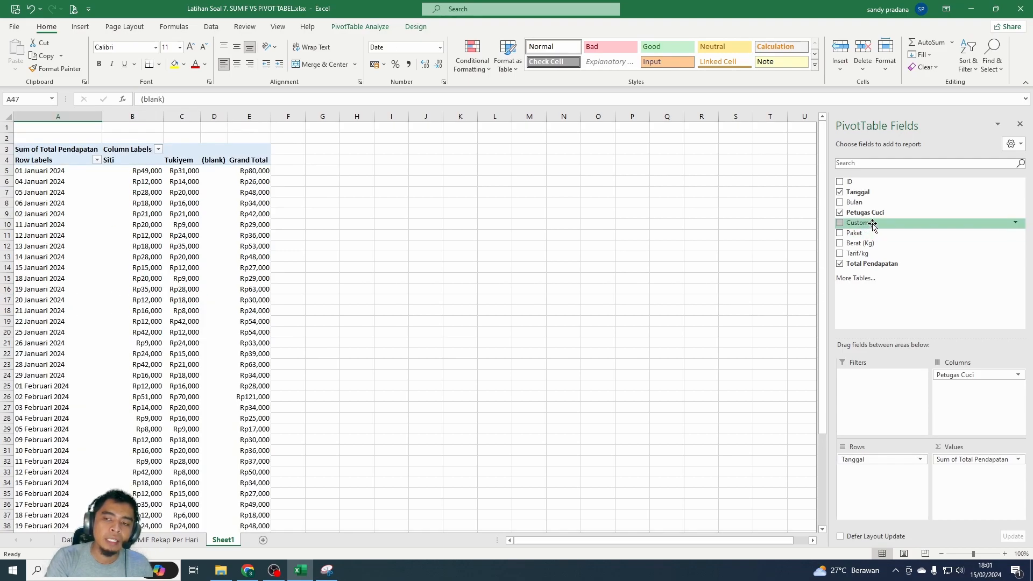
- Add Customer as a report filter of the PivotTable and limit it to a single customer
drag(873, 225, 881, 389)
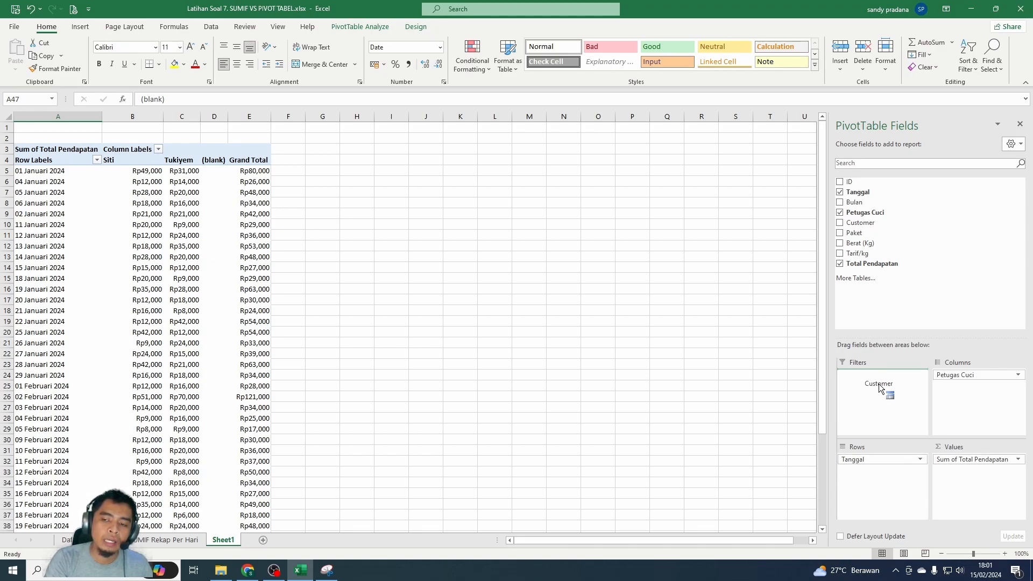
drag(880, 389, 880, 387)
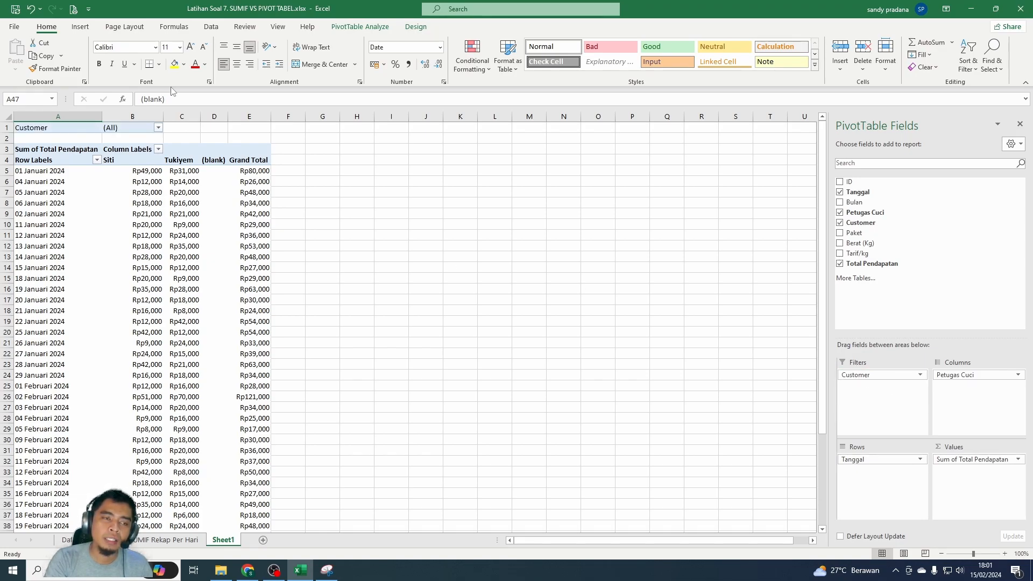
click(159, 130)
scroll(55, 168, down, 3)
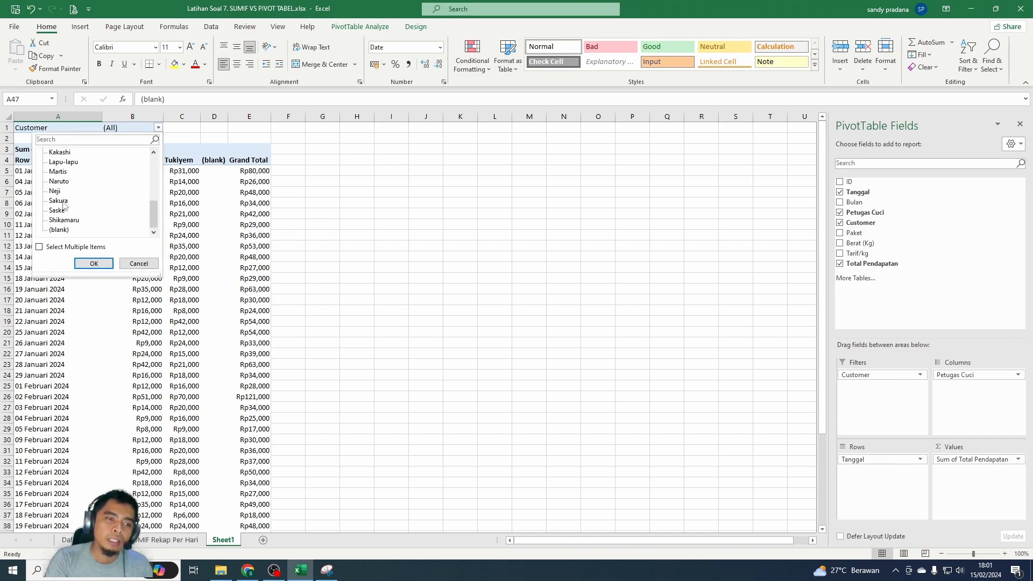
scroll(63, 205, up, 3)
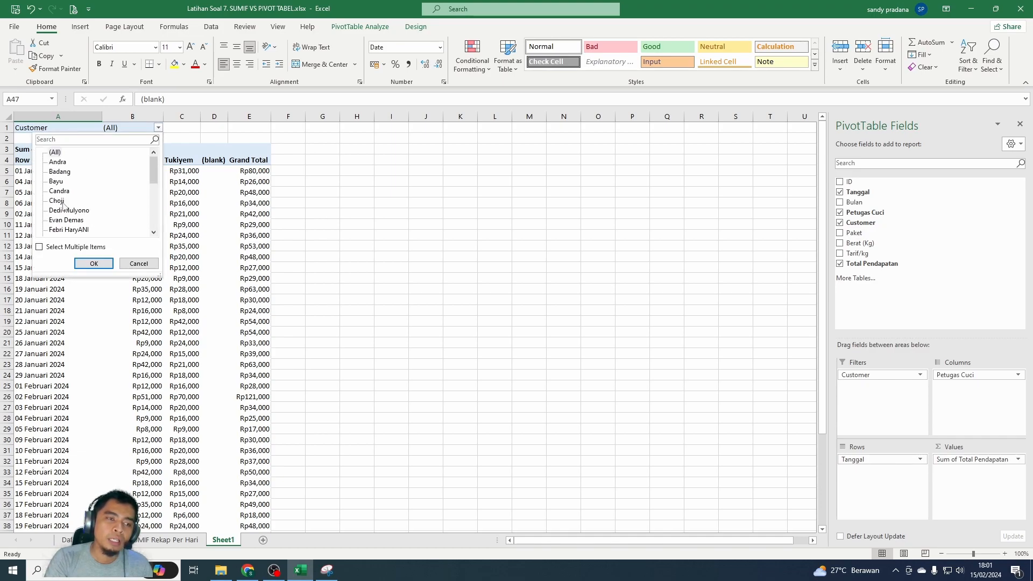
click(60, 172)
click(59, 191)
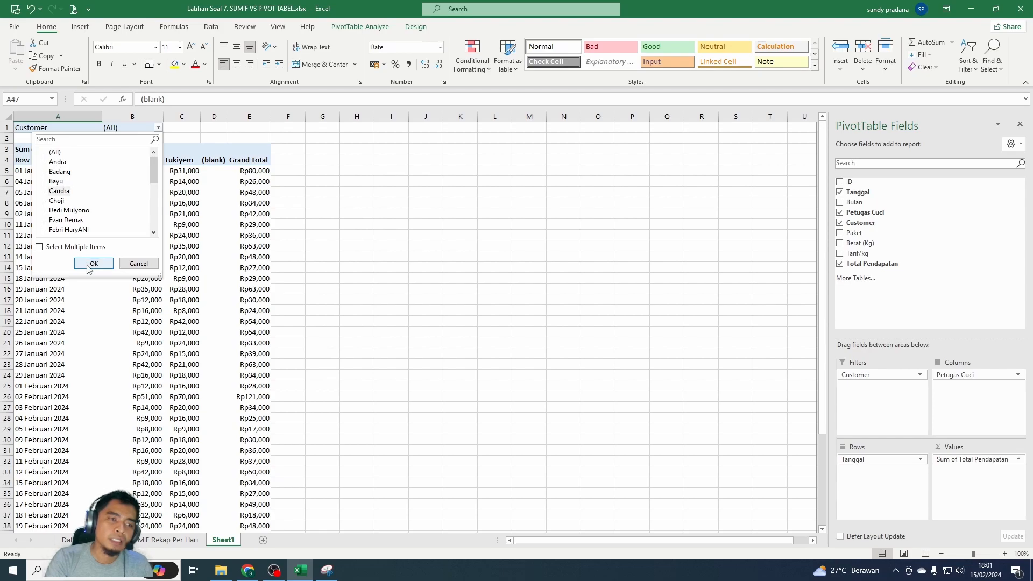
click(93, 264)
drag(59, 175, 184, 210)
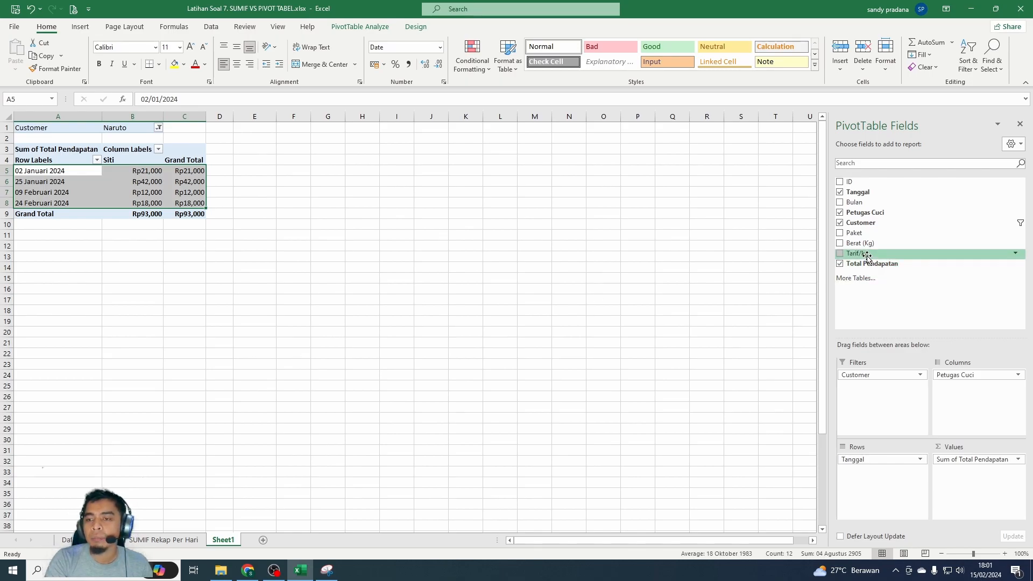
- Add Bulan as a second report filter of the PivotTable and set it to 1
drag(858, 210, 874, 396)
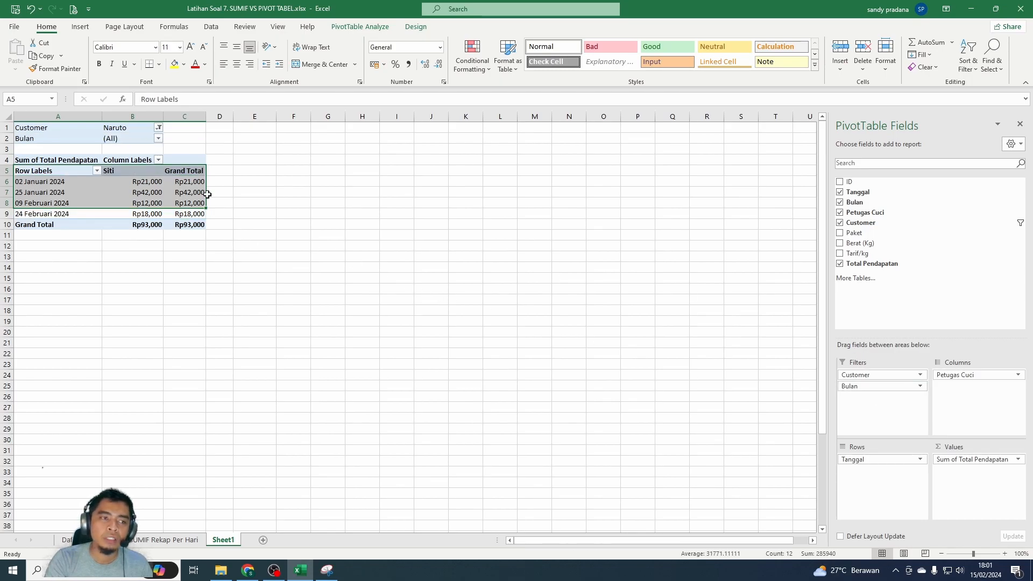
click(159, 128)
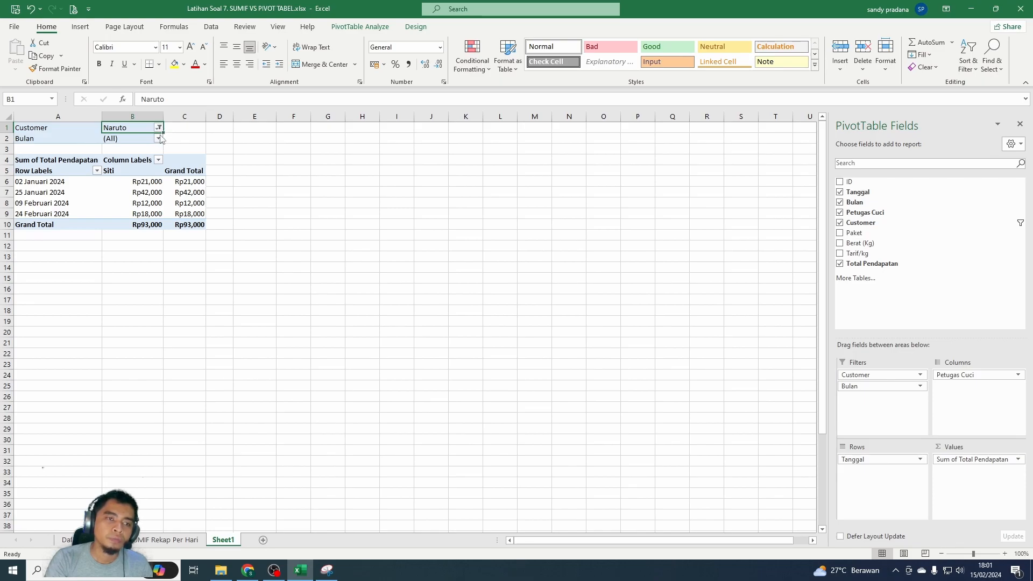
click(159, 139)
click(51, 173)
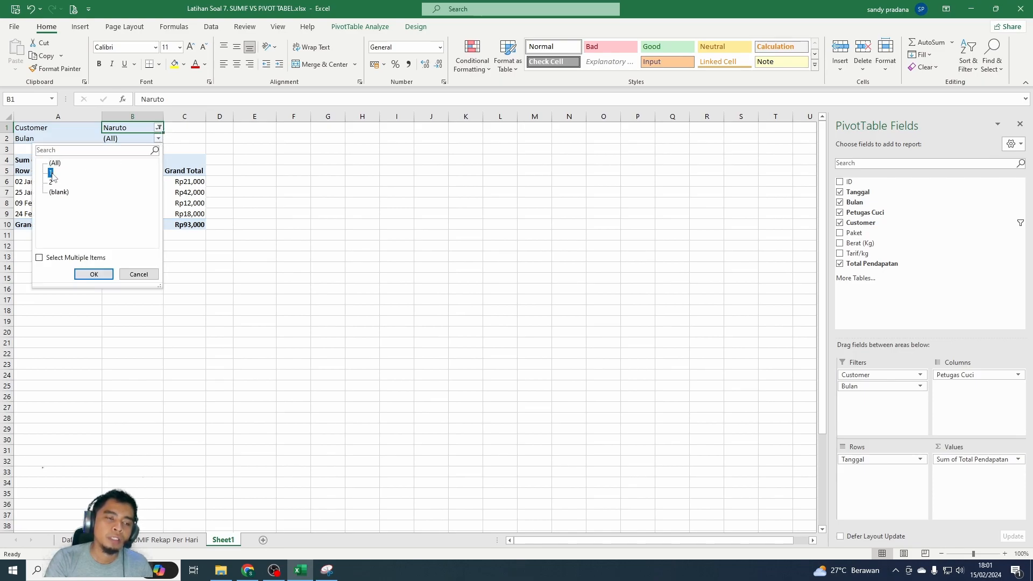
click(91, 275)
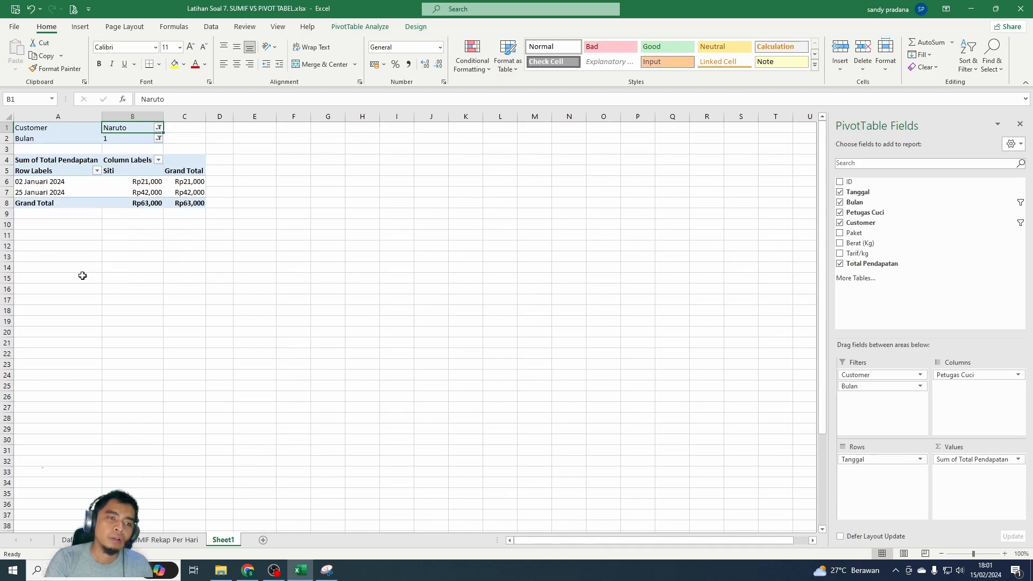
- Allow multiple items in the Bulan filter and include month 2 along with month 1
click(159, 139)
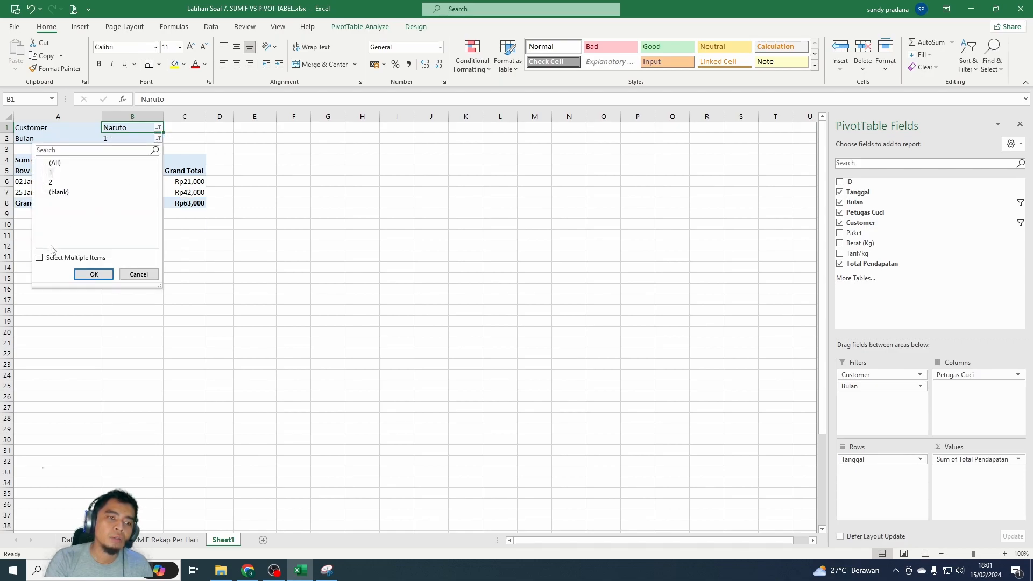
click(40, 259)
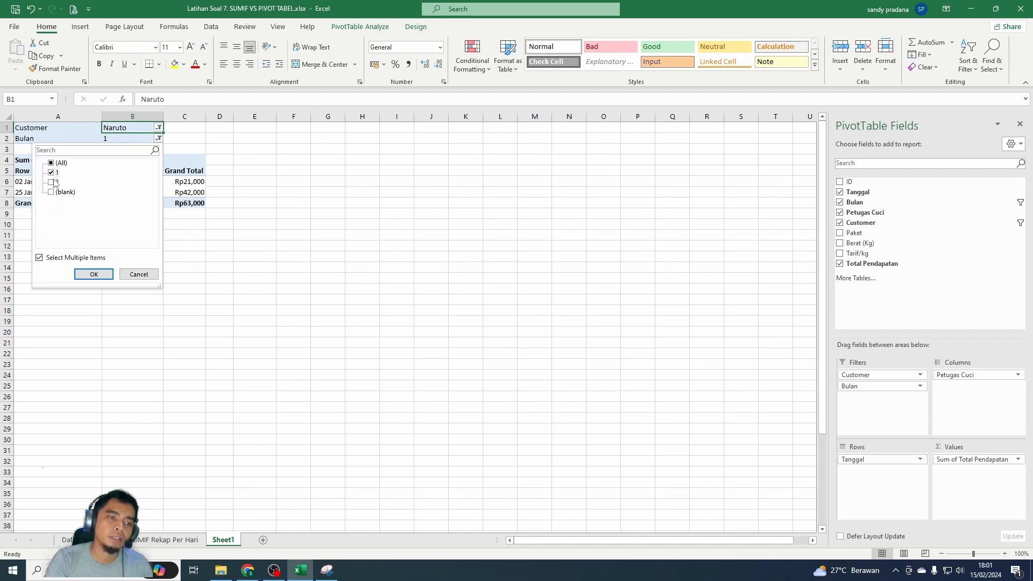
click(102, 274)
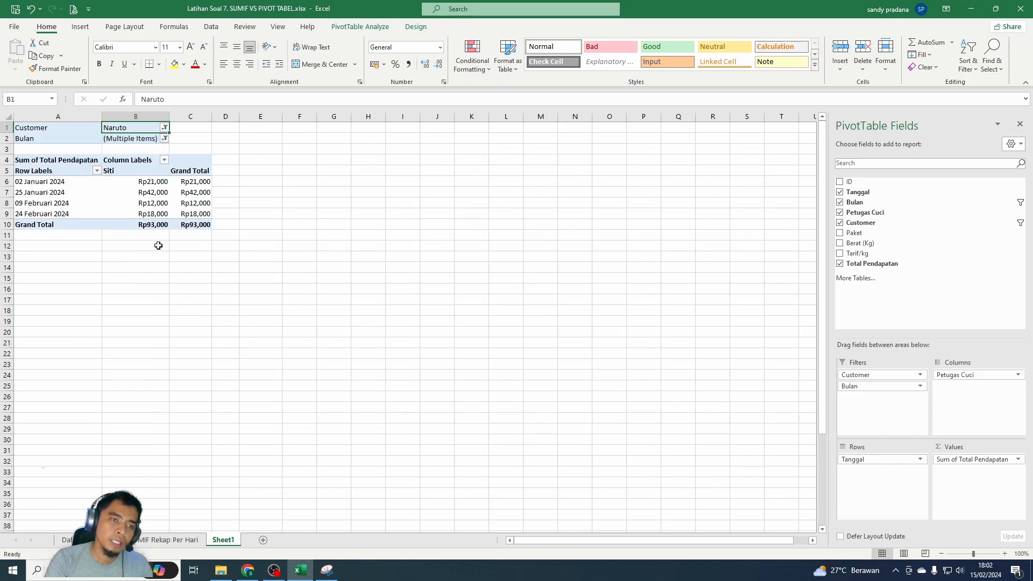
- Reset the PivotTable's Customer filter to all customers and limit its Bulan filter to month 1
click(165, 128)
click(61, 152)
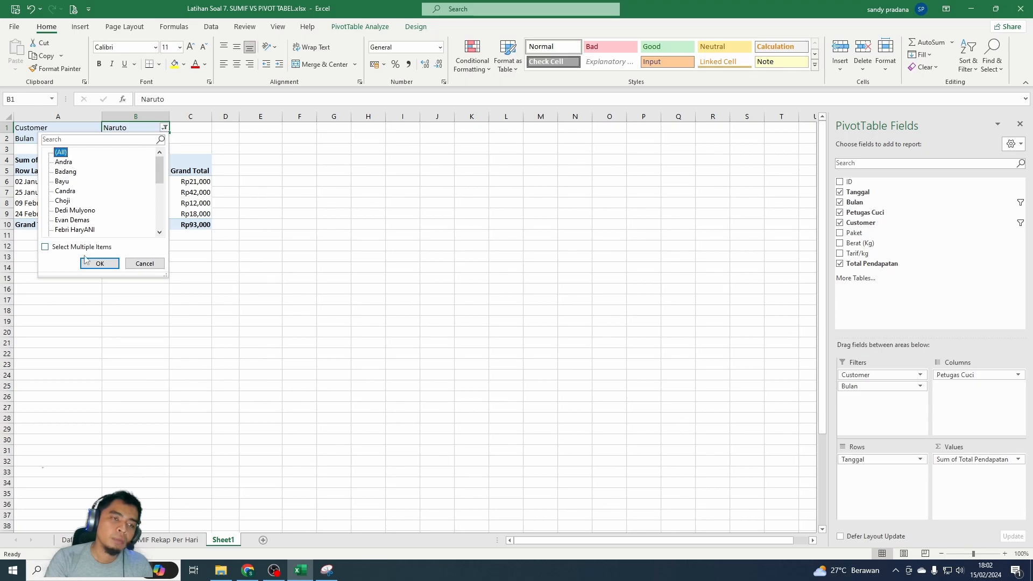
click(99, 263)
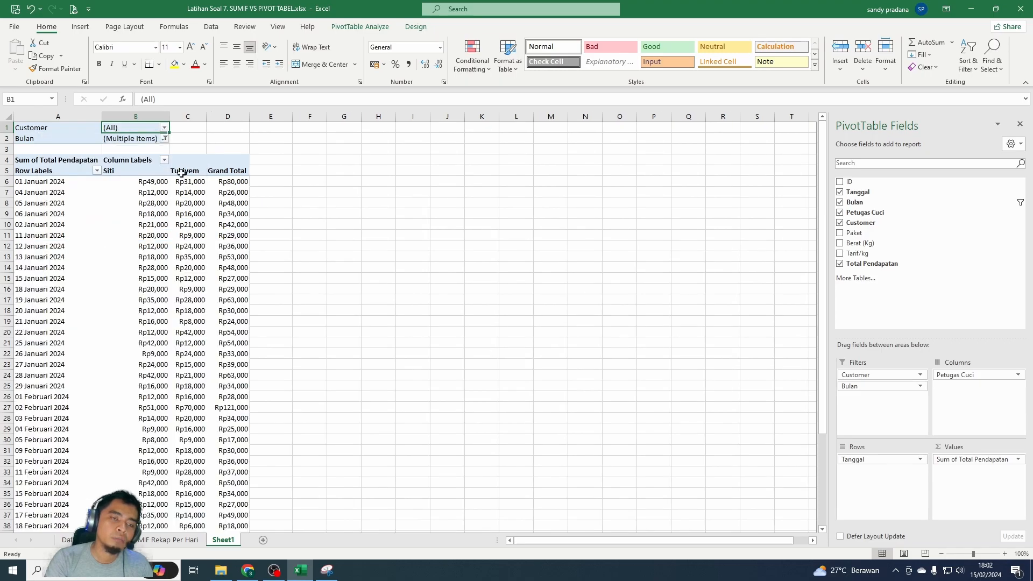
click(165, 139)
click(62, 183)
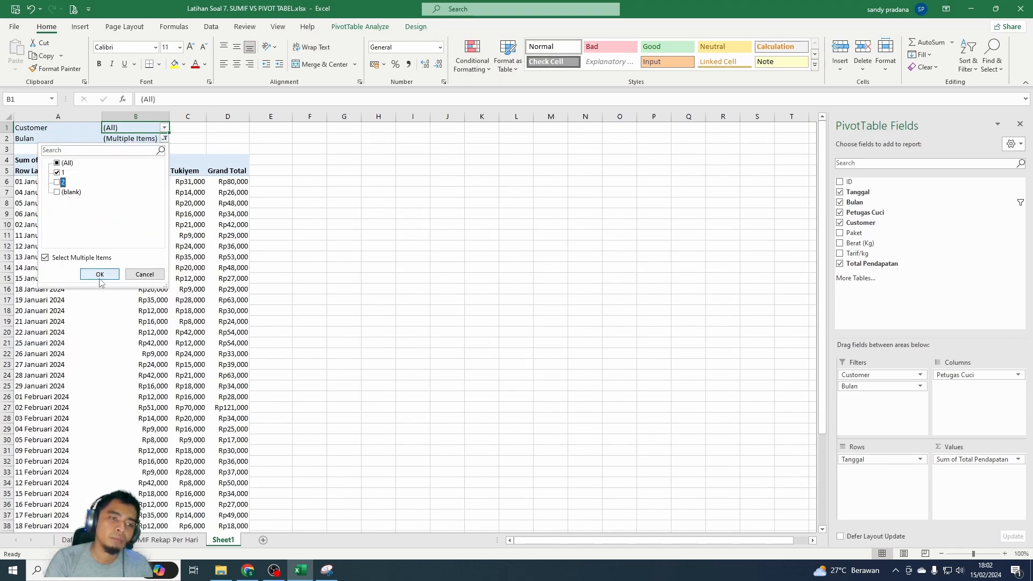
click(100, 275)
click(97, 215)
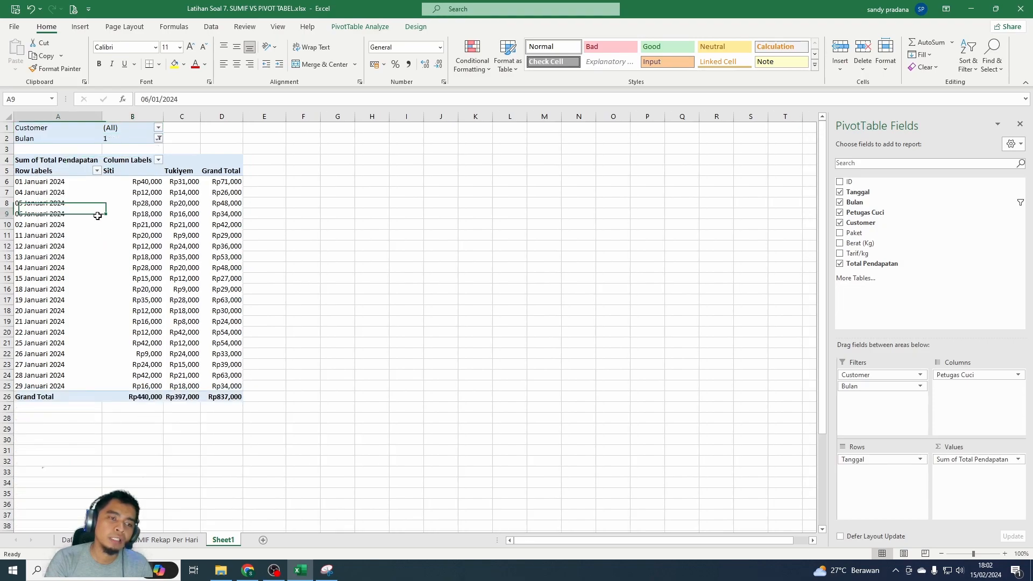
click(135, 202)
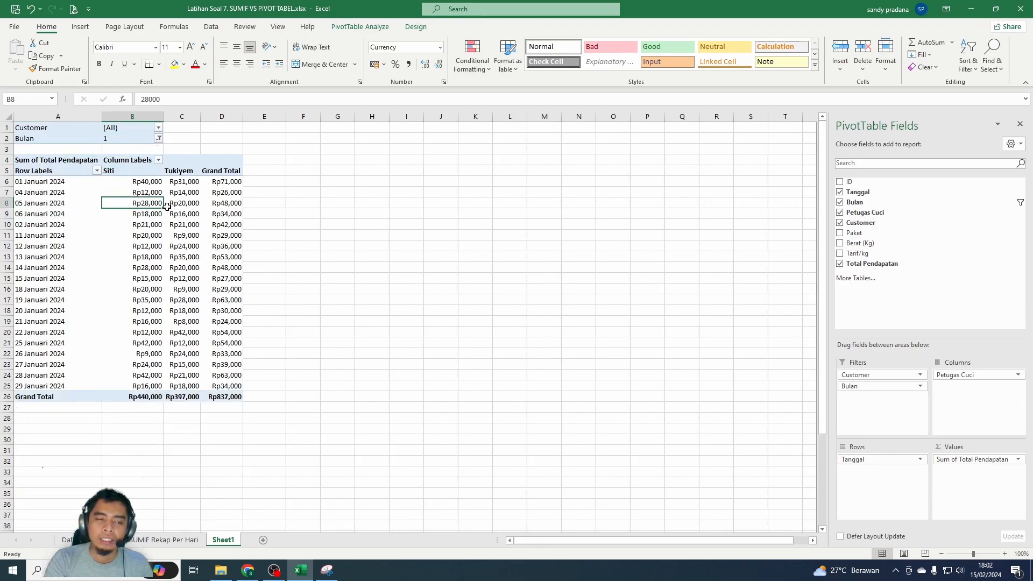
drag(226, 396, 27, 156)
click(376, 302)
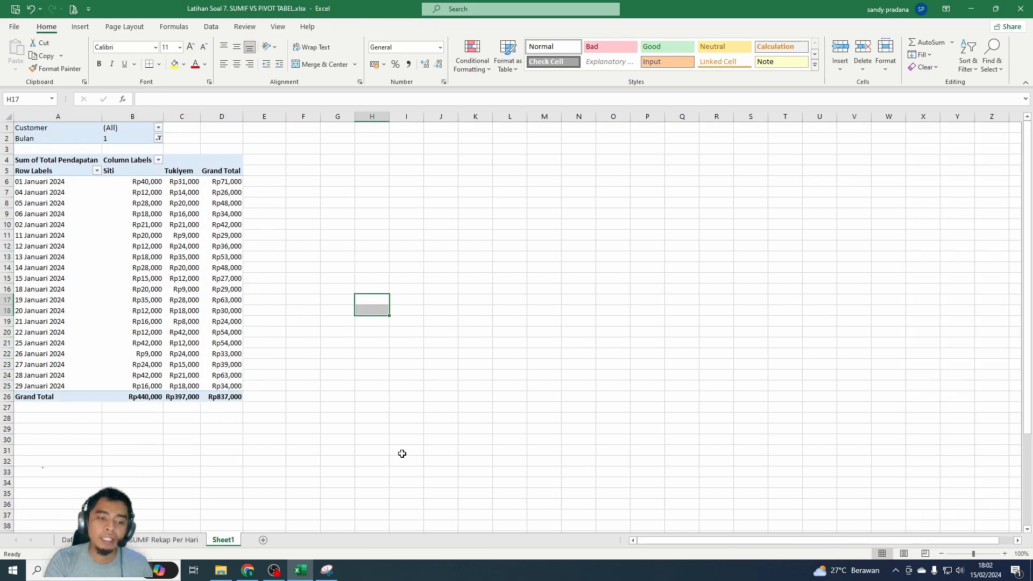
- Rename Sheet1 as PIVOT TABEL
right_click(226, 541)
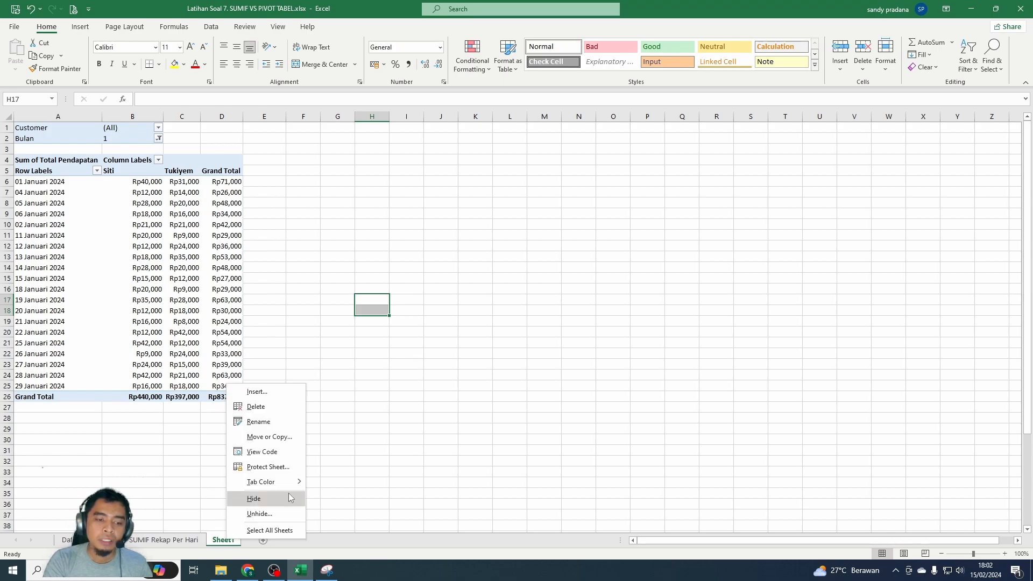
click(287, 423)
text(PIVOTA TAB)
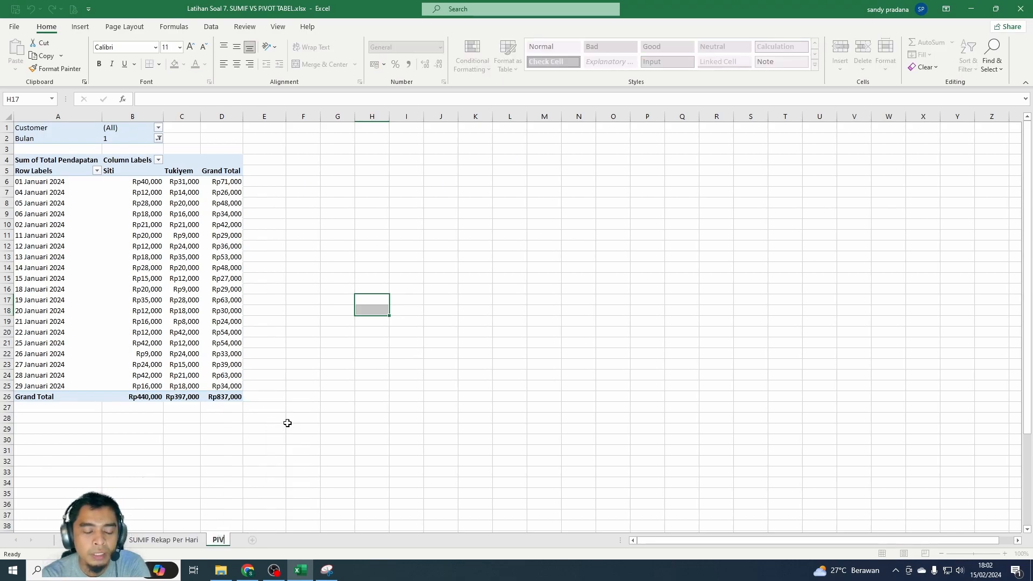
key(BackSpace)
key(BackSpace)
key(BackSpace)
key(BackSpace)
key(BackSpace)
text(TABEL)
key(Return)
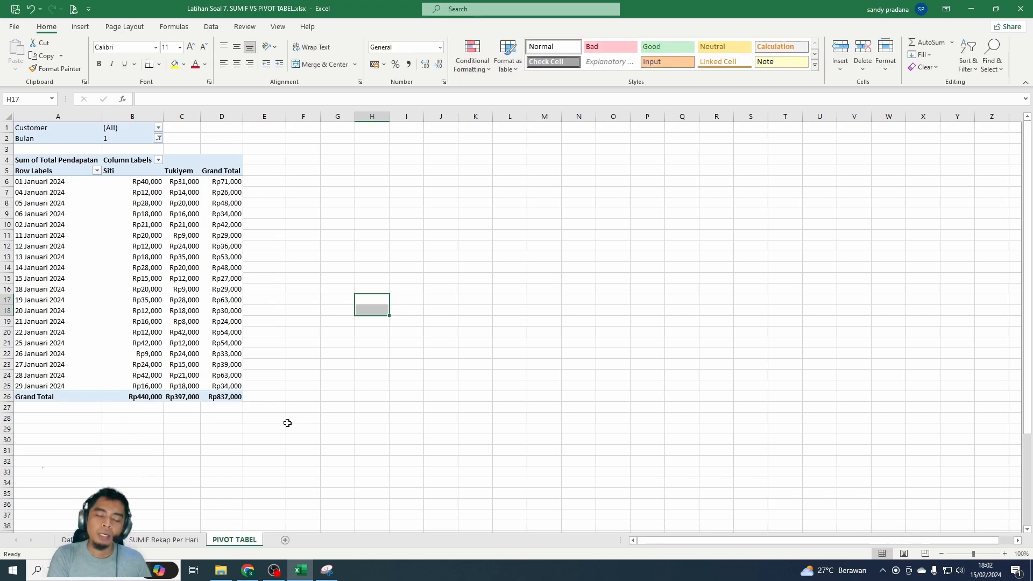
click(404, 408)
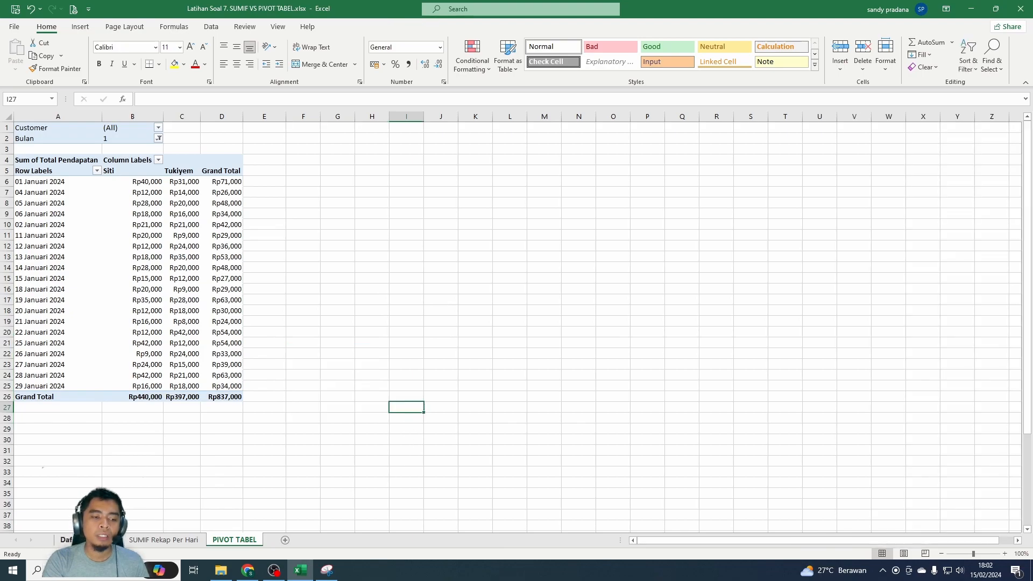
- Insert a PivotChart on a new worksheet from the Daftar Transaksi range B5:J1048576
click(66, 539)
scroll(284, 367, up, 14)
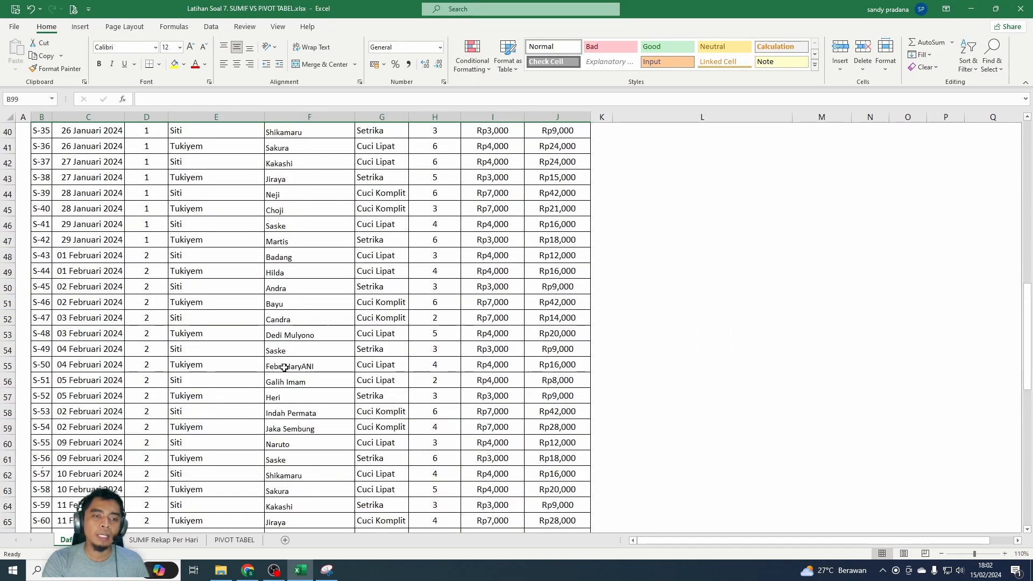
scroll(284, 368, up, 13)
click(312, 365)
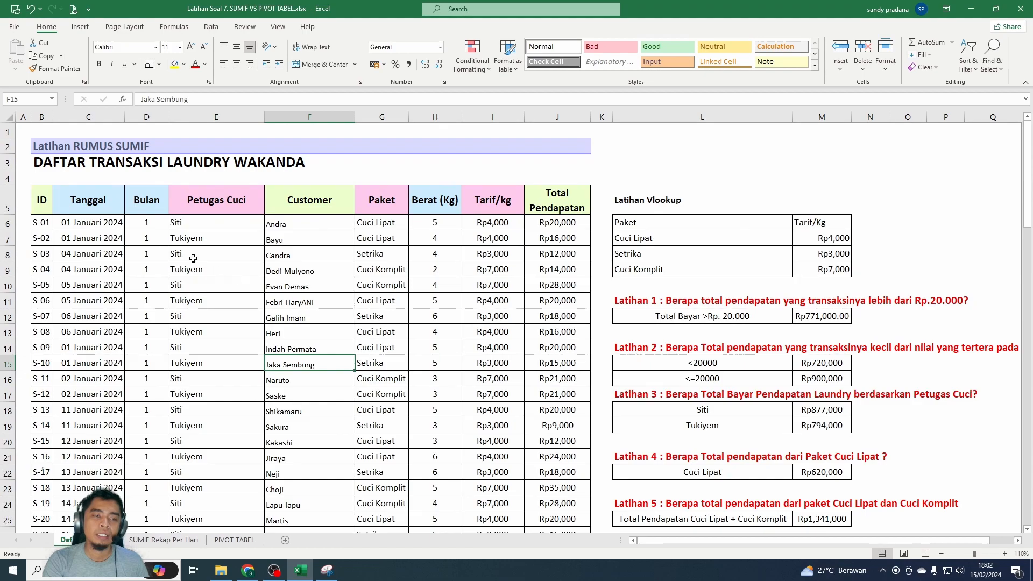
drag(45, 193, 548, 197)
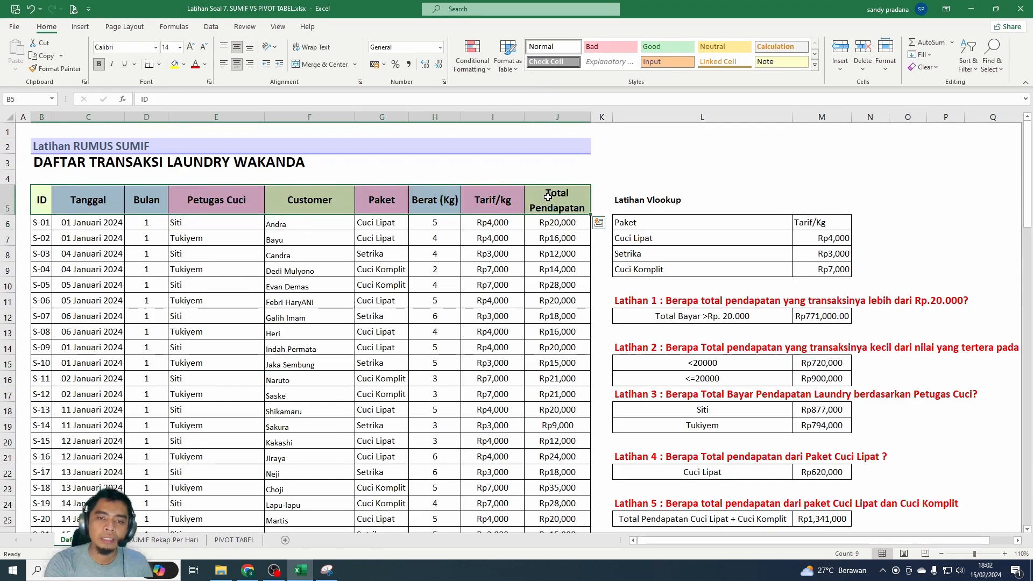
key(ctrl+shift+Down)
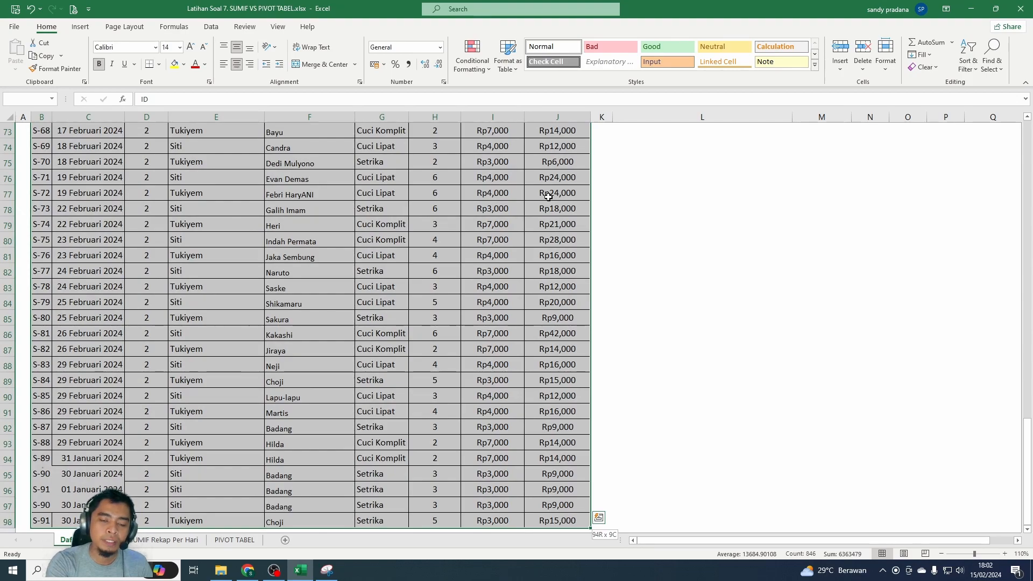
key(shift+Down)
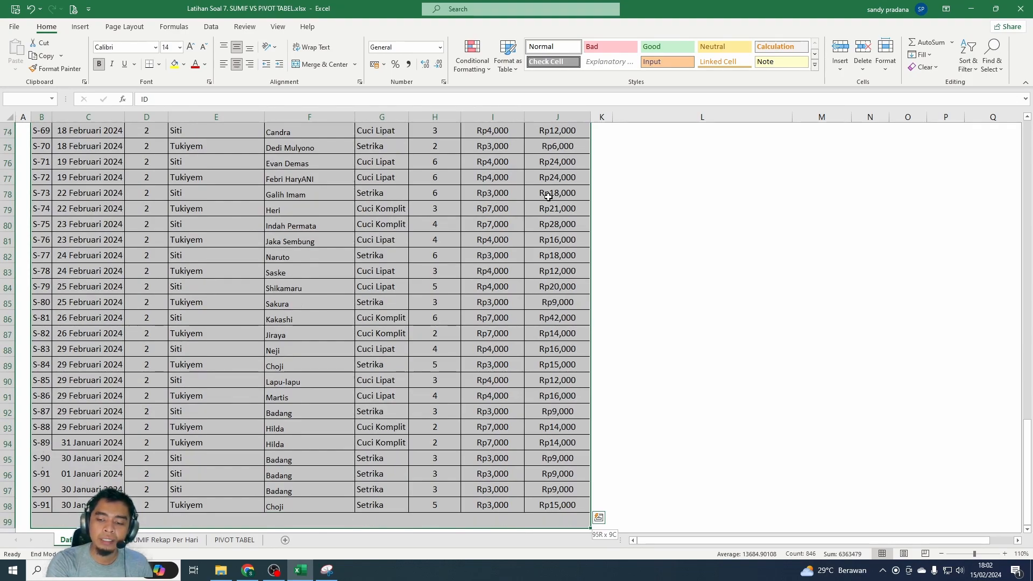
key(shift+Down)
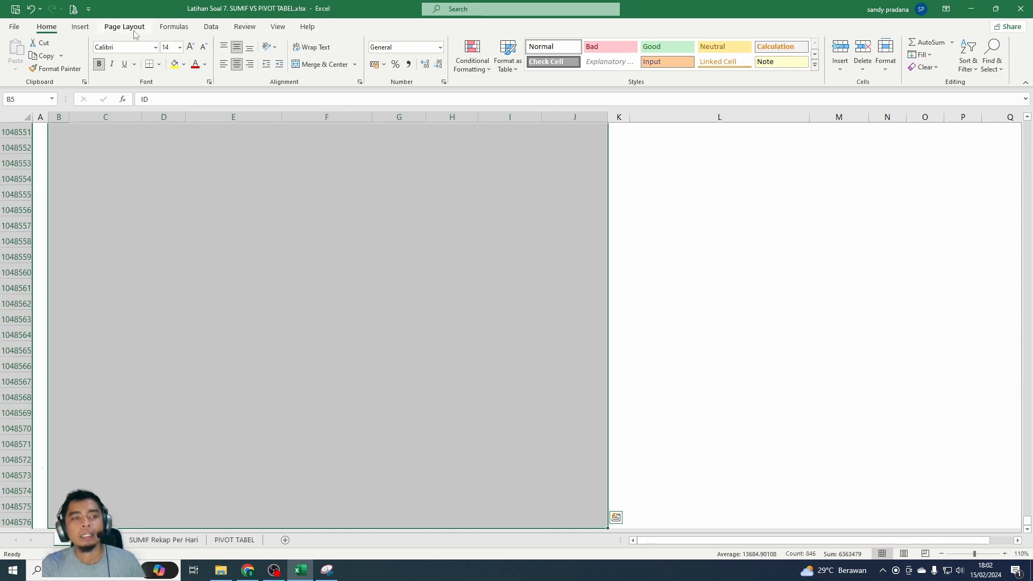
click(81, 27)
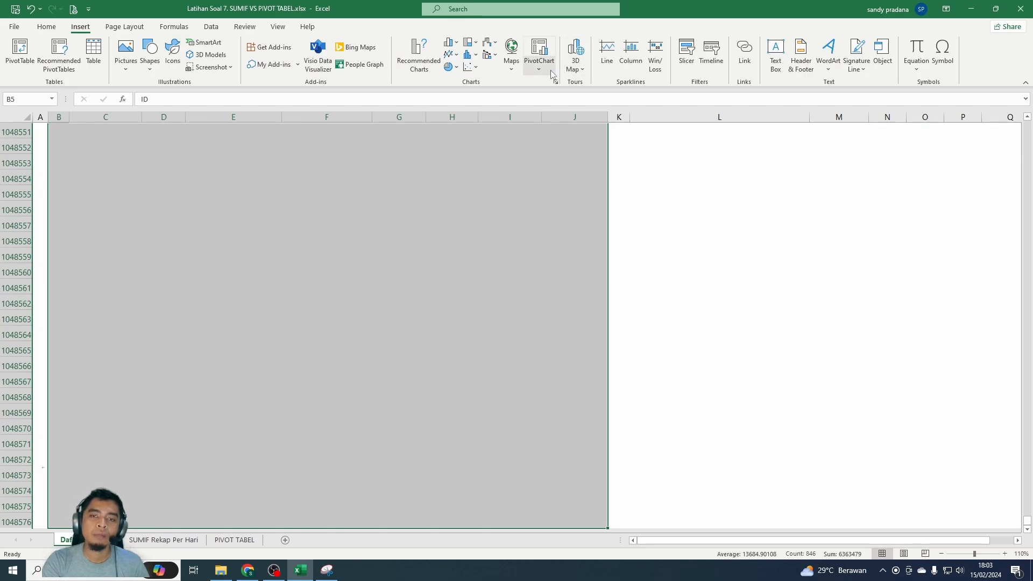
click(539, 52)
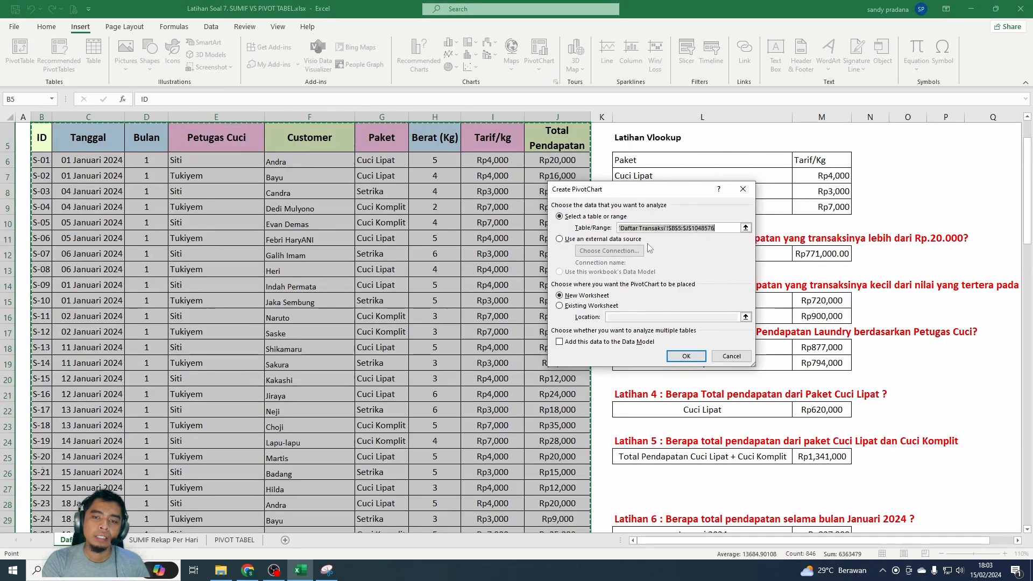
click(686, 357)
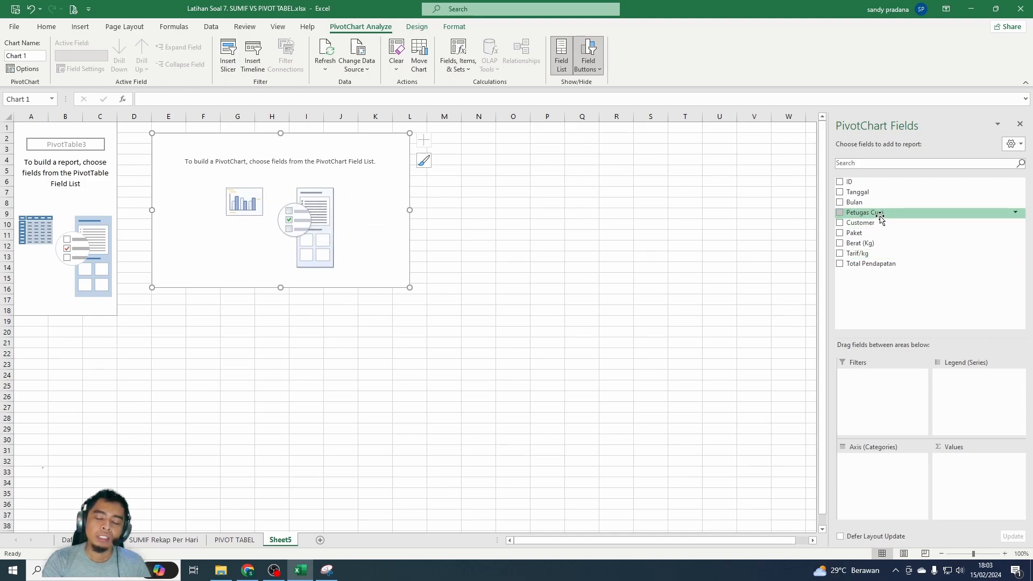
- Build the PivotChart with Tanggal as axis categories and Total Pendapatan as summed values, and enlarge the chart
drag(859, 192, 898, 468)
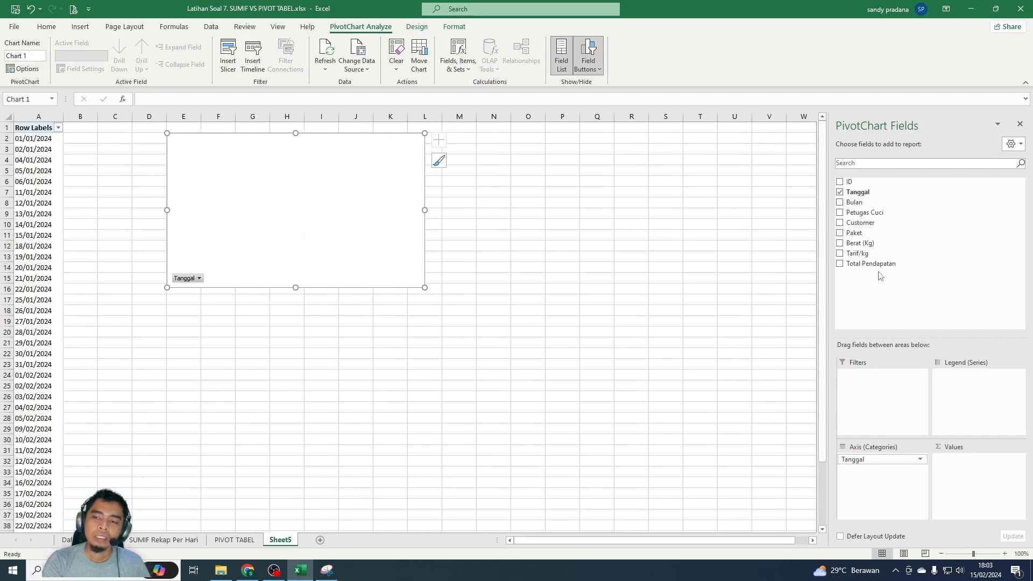
drag(865, 269, 976, 466)
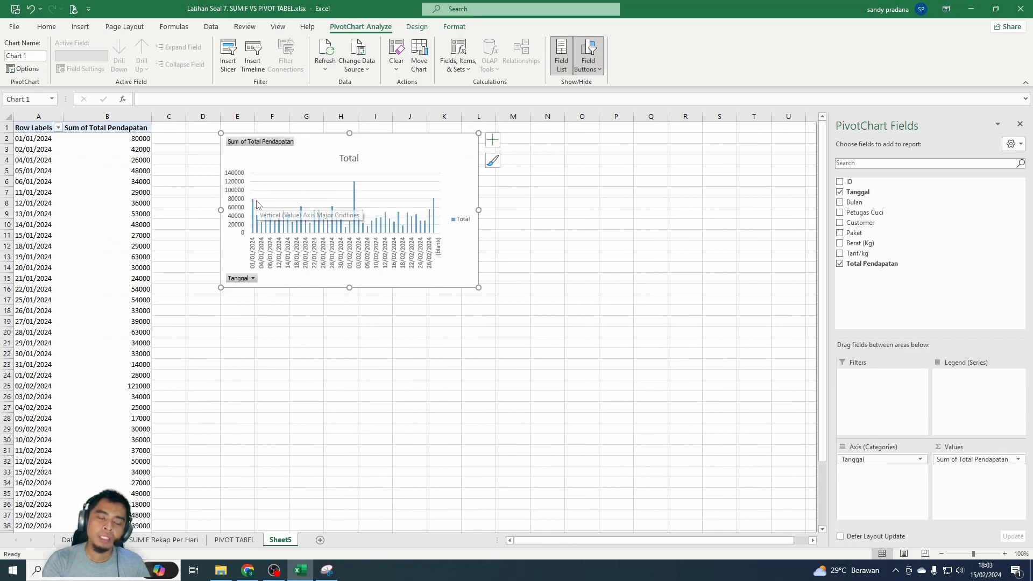
drag(478, 287, 634, 391)
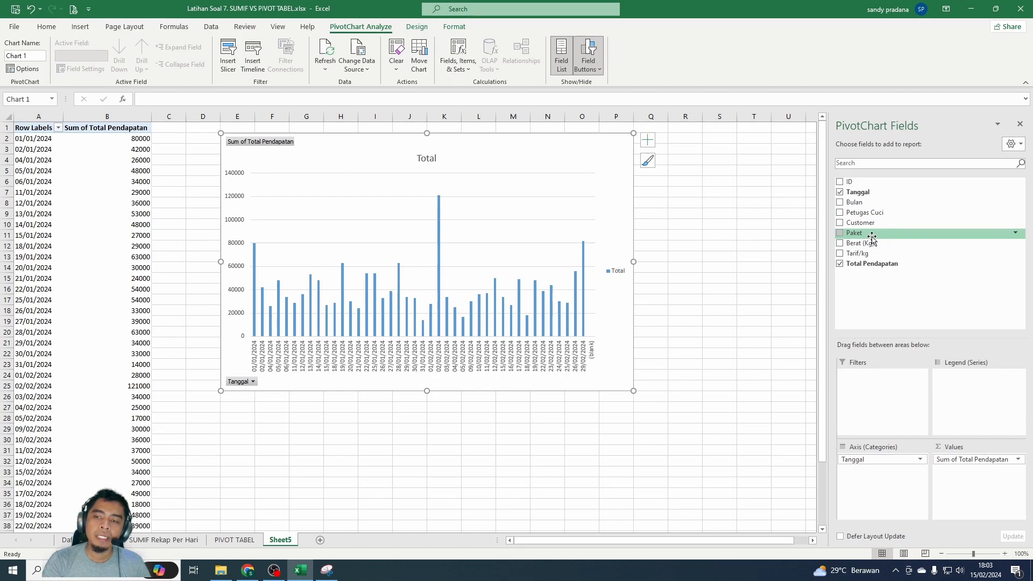
- Split the PivotChart series by Petugas Cuci, inspect individual bars, and move the chart clear of the table
drag(869, 213, 966, 380)
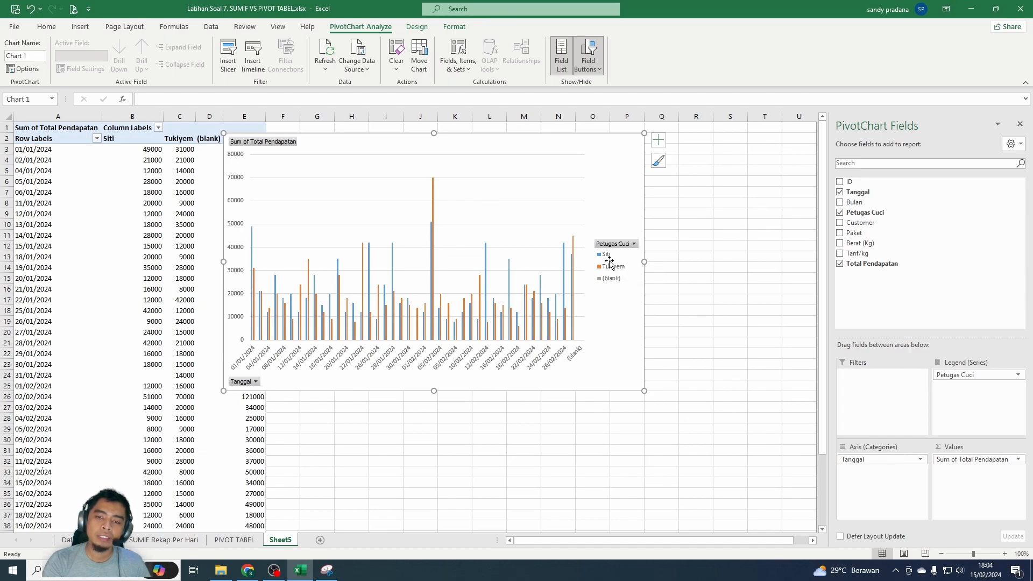
mouse_move(254, 253)
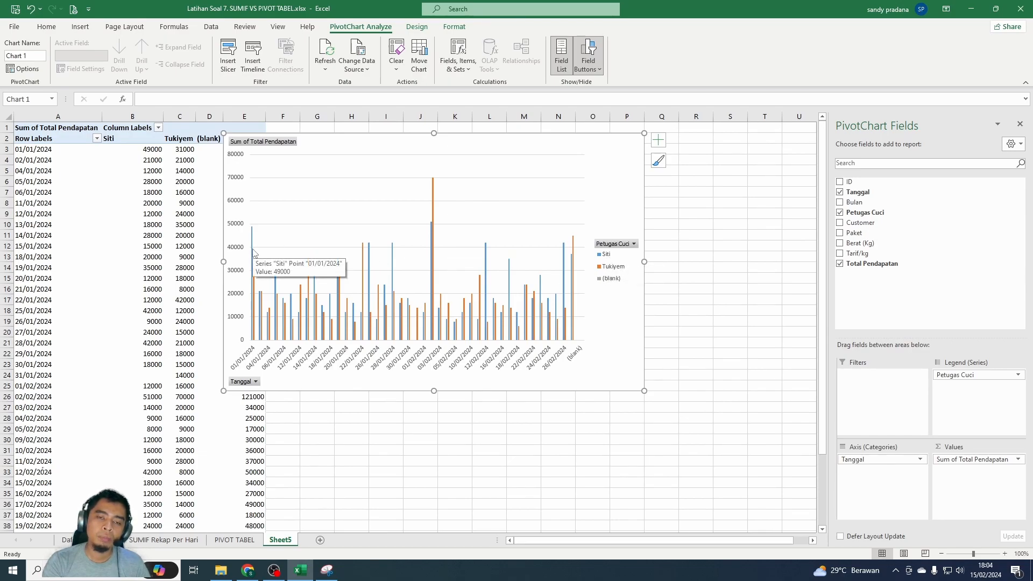
mouse_move(436, 217)
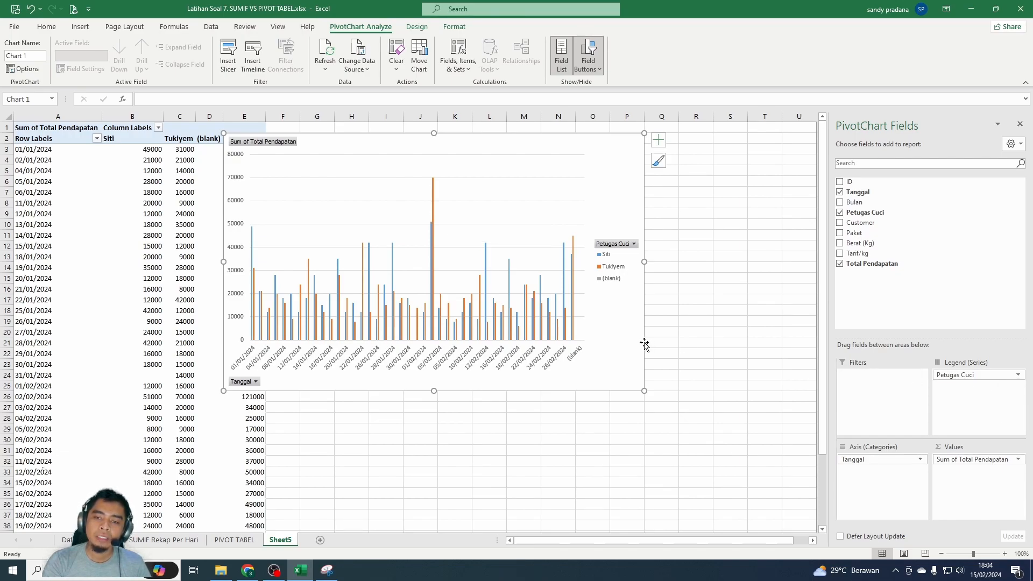
drag(643, 344, 730, 349)
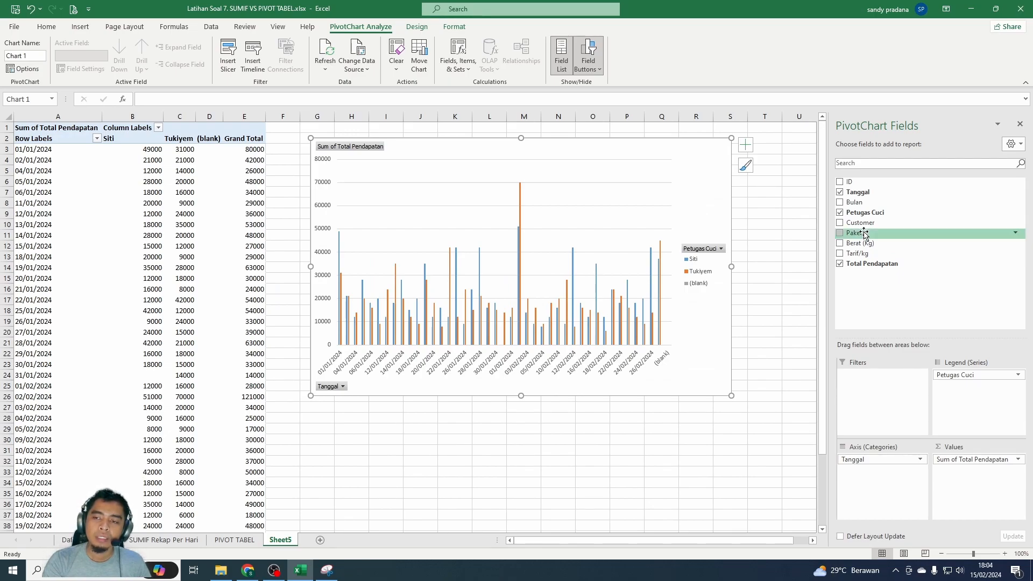
- Try Paket as an additional legend field in the PivotChart and take it out again
drag(864, 235, 967, 395)
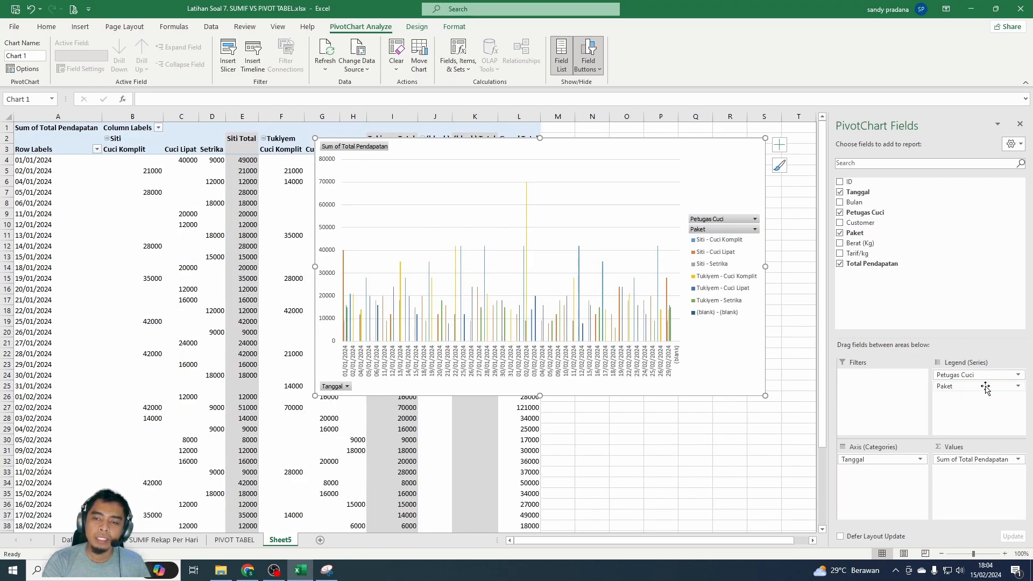
click(1018, 375)
click(940, 512)
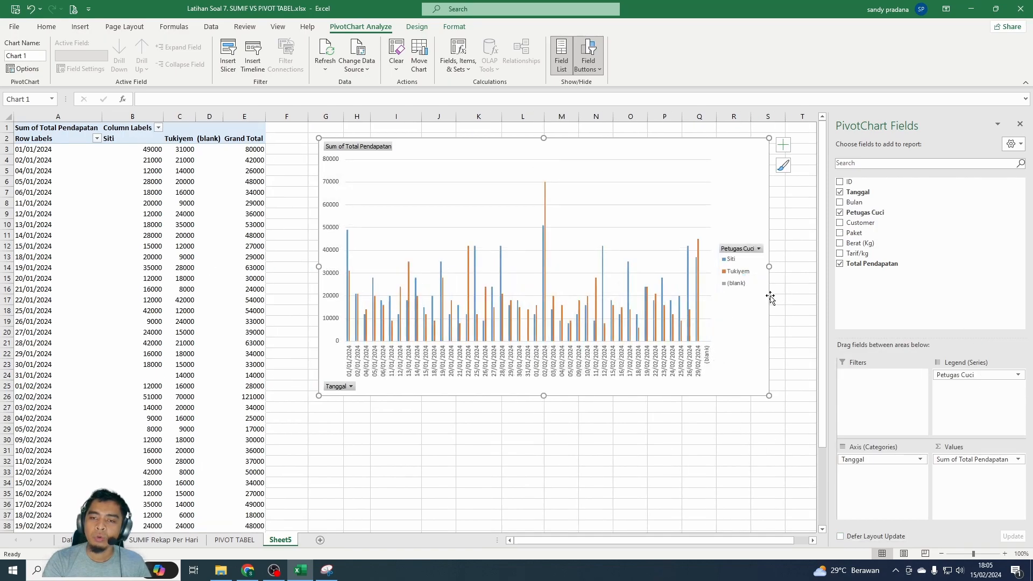
- Add Bulan as a filter of the PivotChart, allow multiple items and exclude month 2
drag(752, 322, 748, 334)
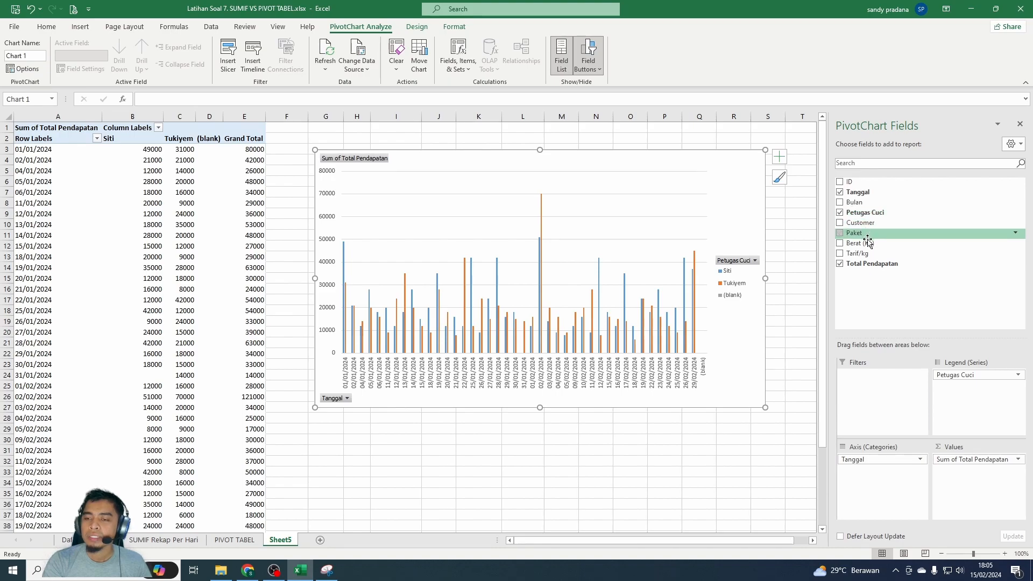
drag(848, 204, 873, 383)
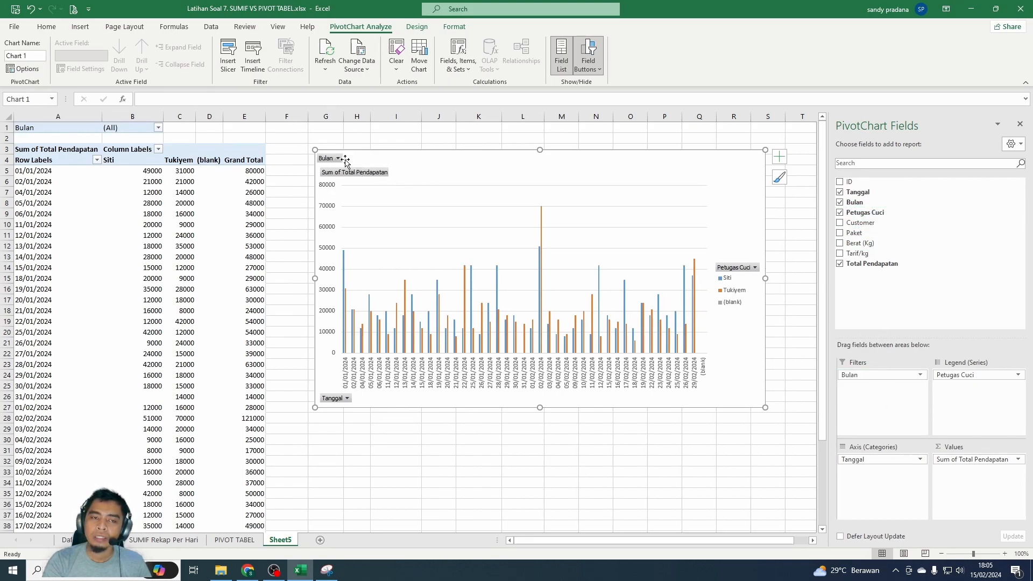
click(338, 159)
click(218, 274)
click(230, 199)
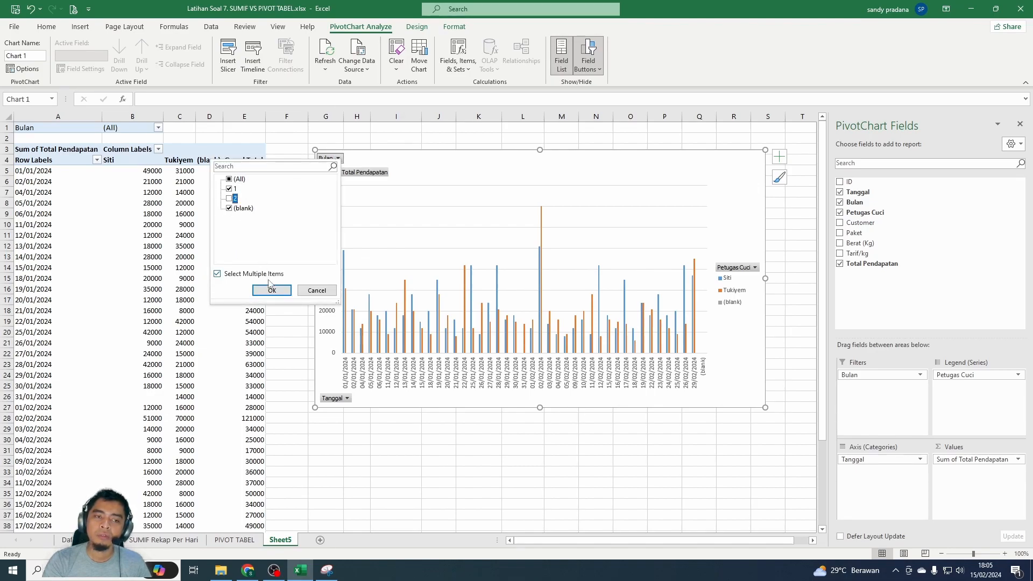
click(272, 290)
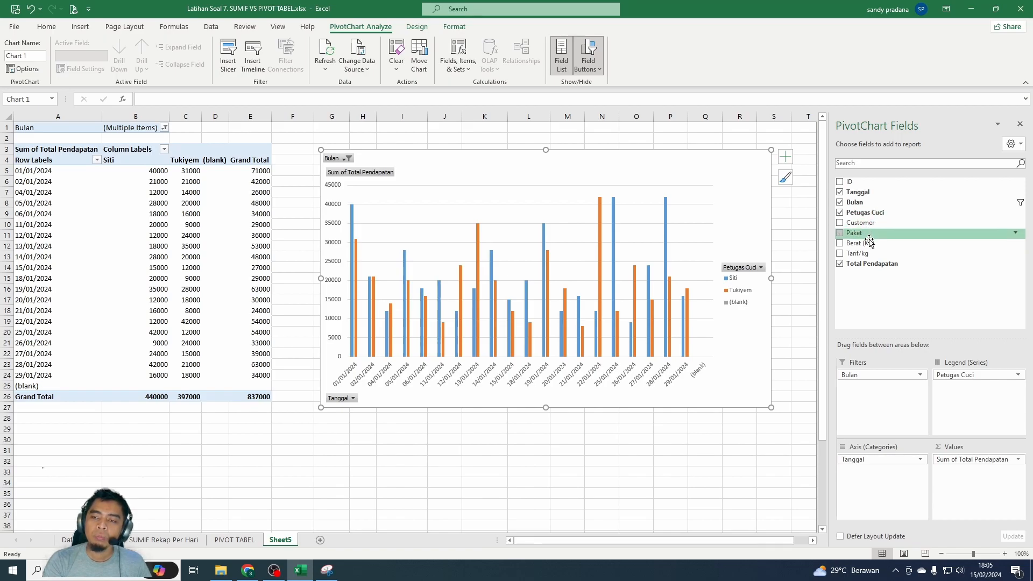
- Add Paket as a second filter of the PivotChart and show only Cuci Komplit
drag(861, 234, 872, 402)
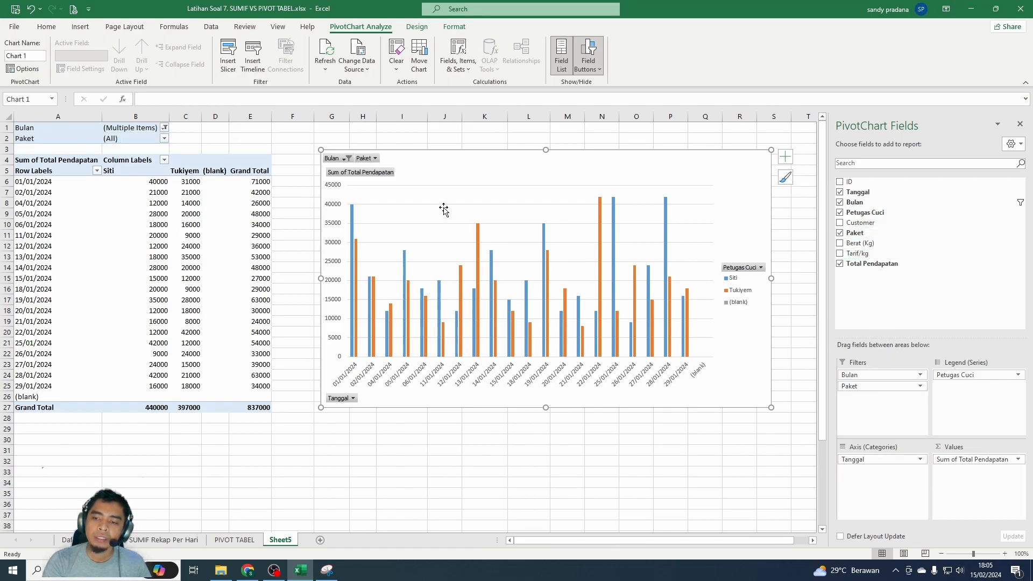
click(375, 159)
click(279, 188)
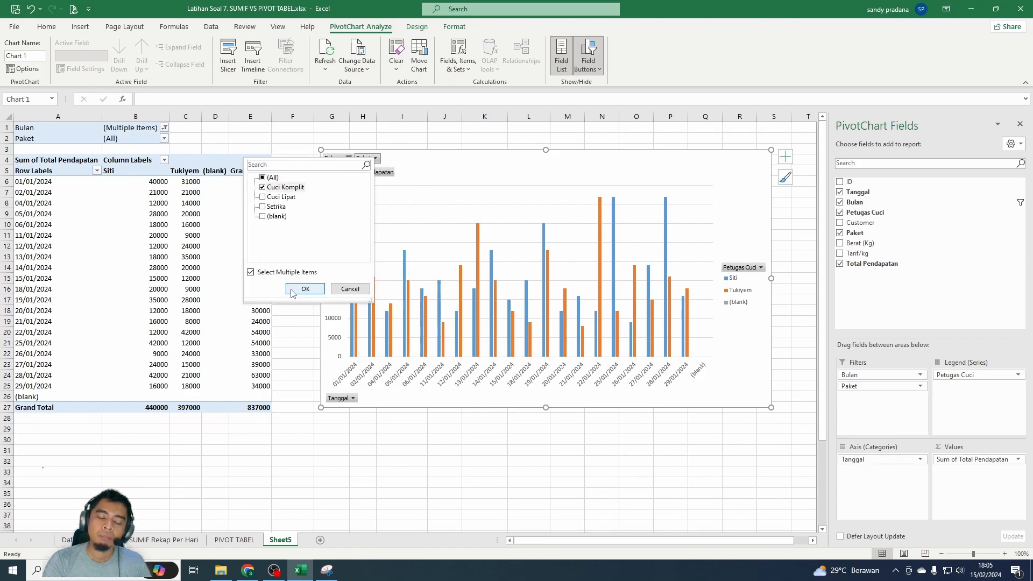
click(304, 289)
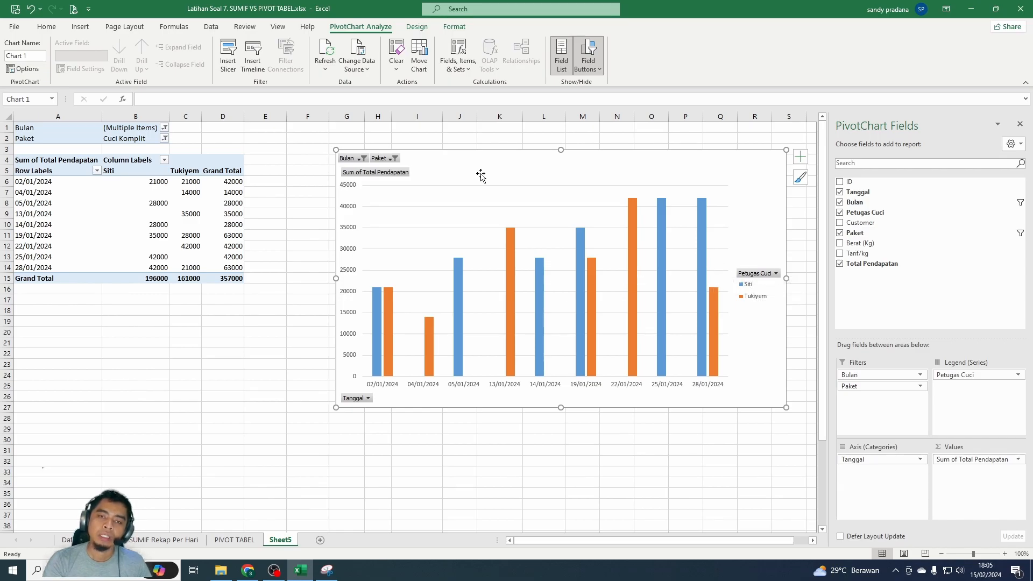
- Reset the PivotChart's Paket and Bulan filters to all items and place the chart beside the table
drag(482, 175, 387, 186)
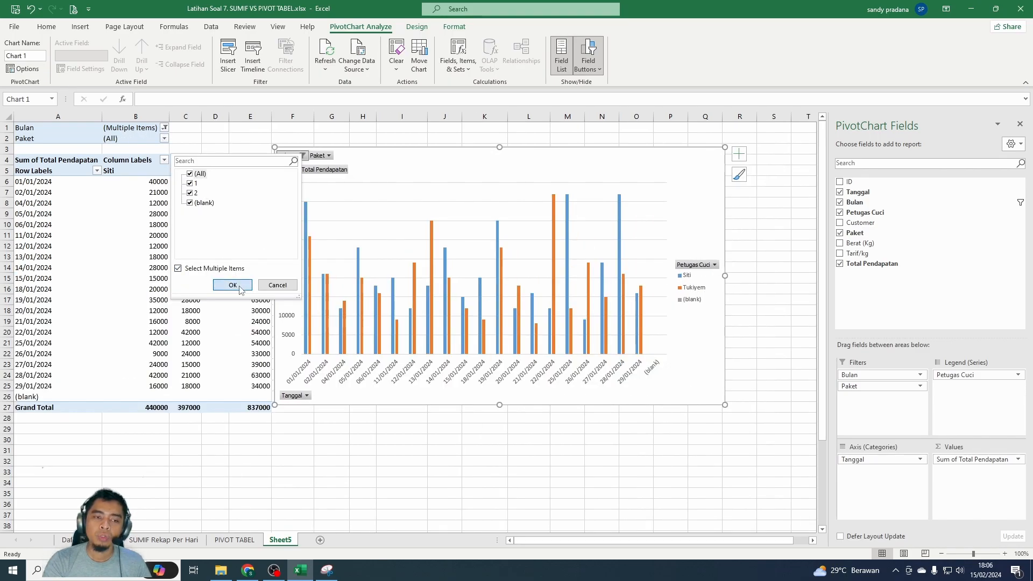
click(228, 287)
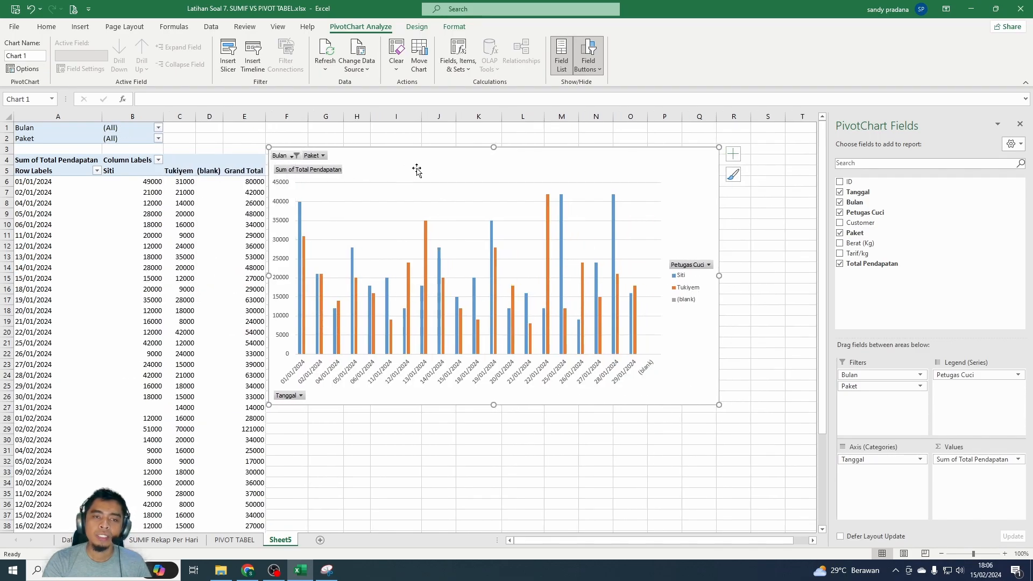
drag(435, 174, 453, 180)
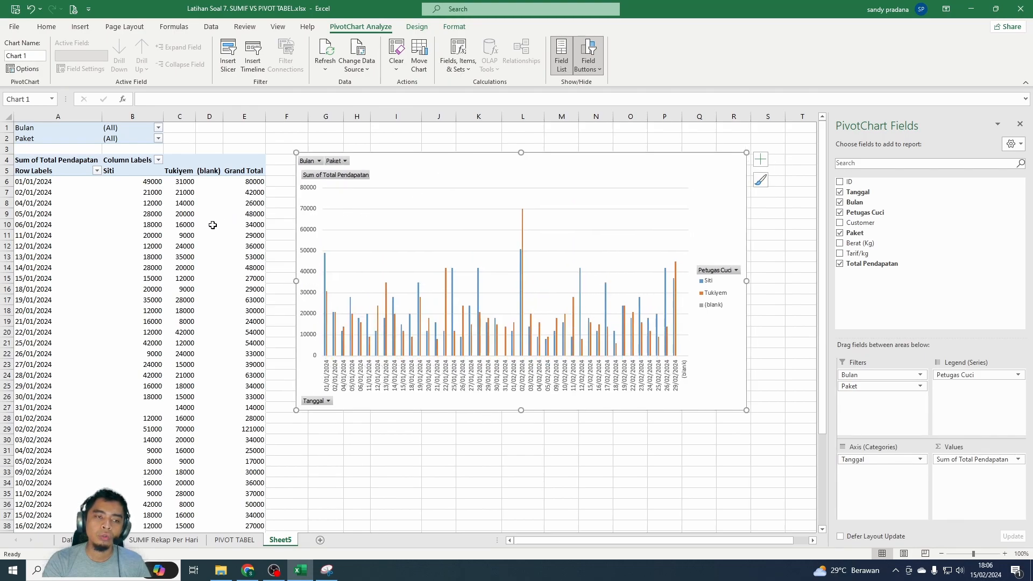
click(142, 577)
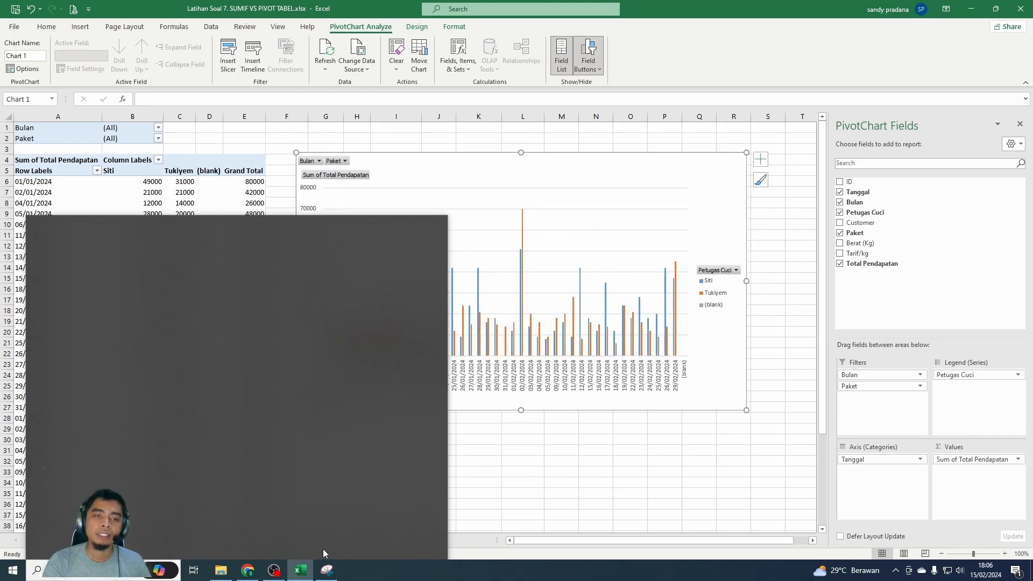
click(595, 462)
click(666, 199)
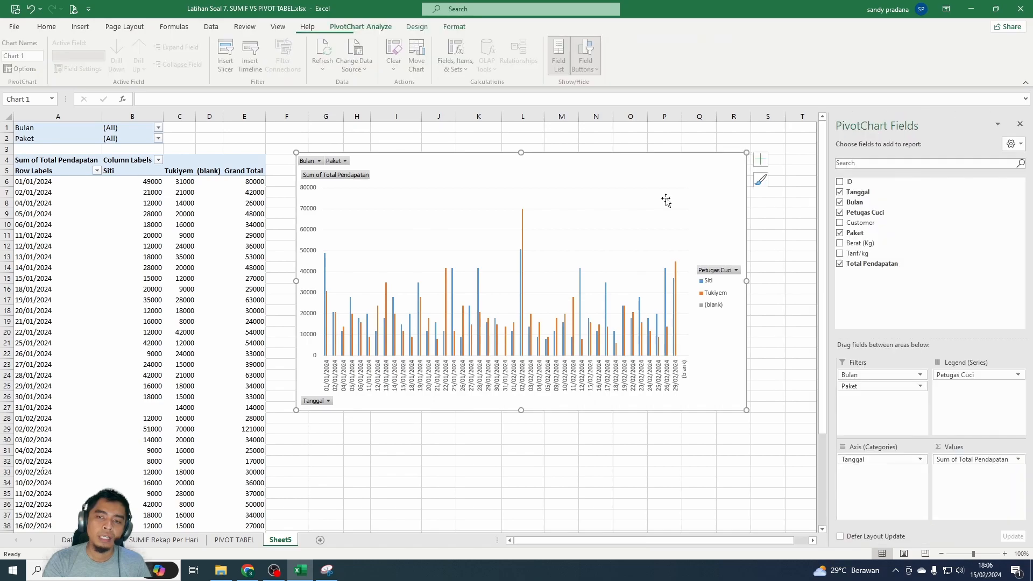